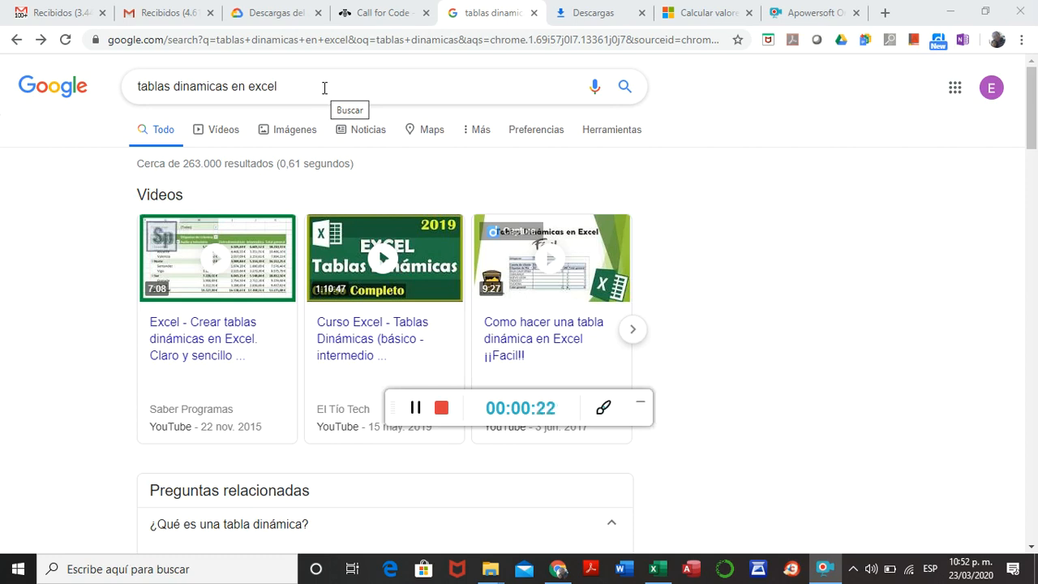
left_click(302, 85)
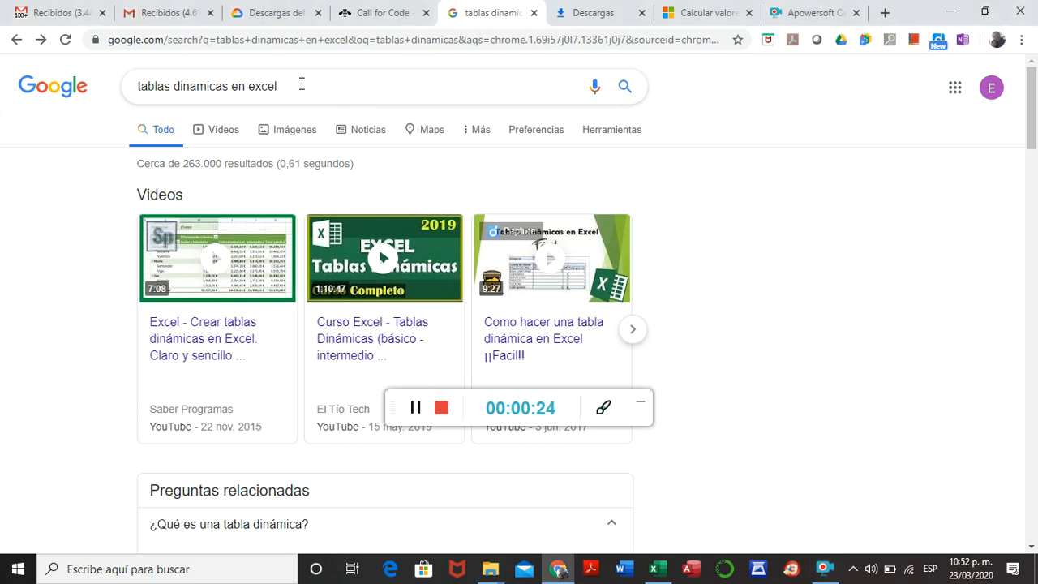
left_click(302, 84)
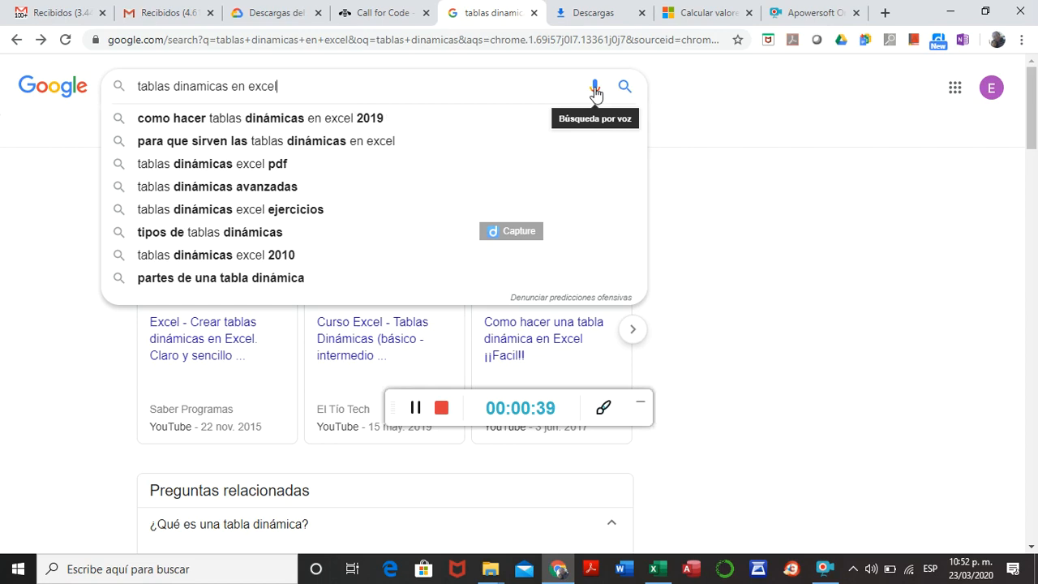
left_click(732, 100)
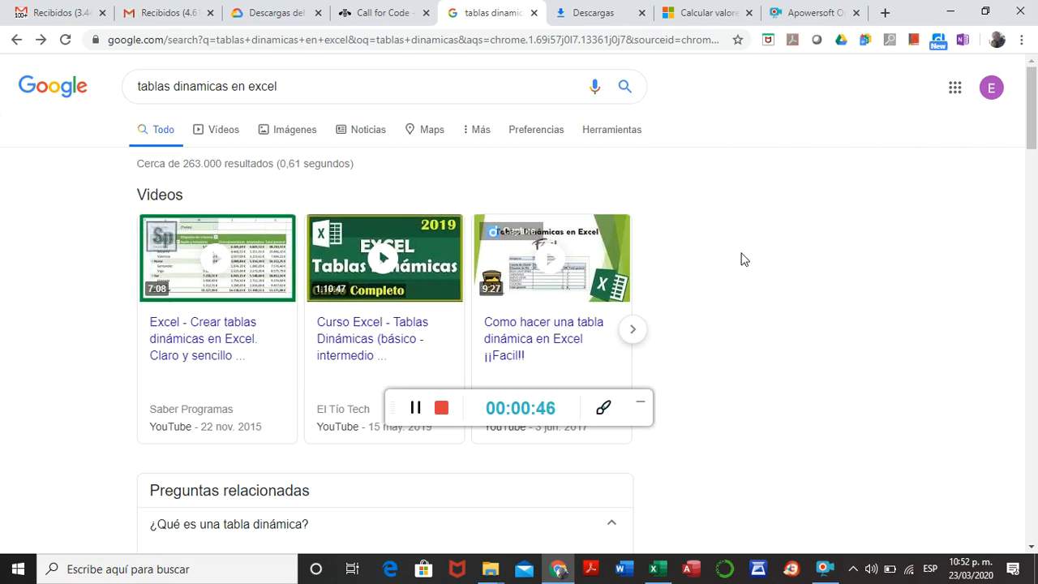
Read through the related questions and results on what pivot tables are and what they are used for
scroll(743, 260, "down", 2)
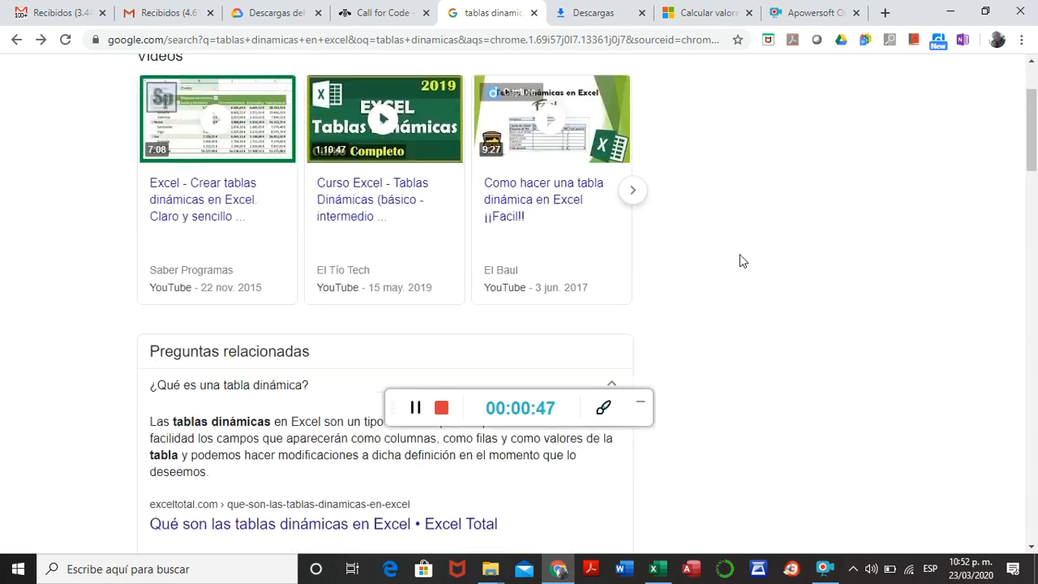
scroll(743, 261, "down", 2)
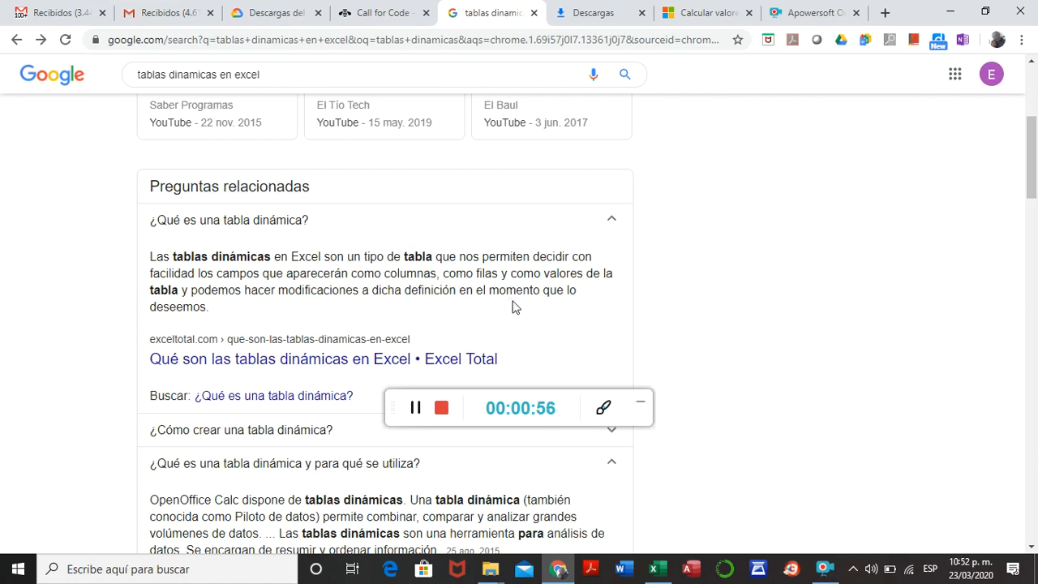
scroll(534, 305, "down", 1)
scroll(534, 305, "down", 1)
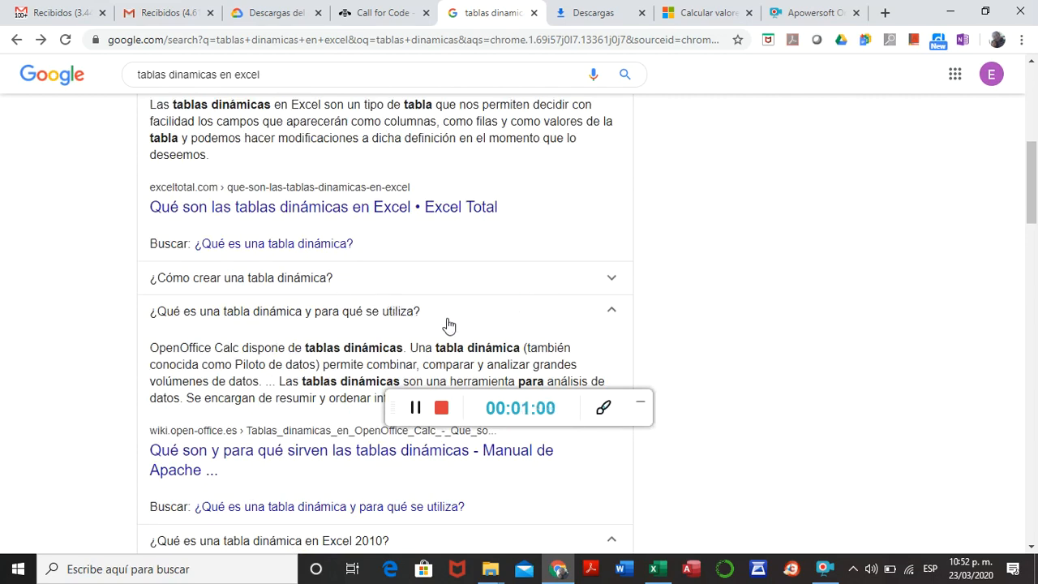
scroll(686, 349, "down", 1)
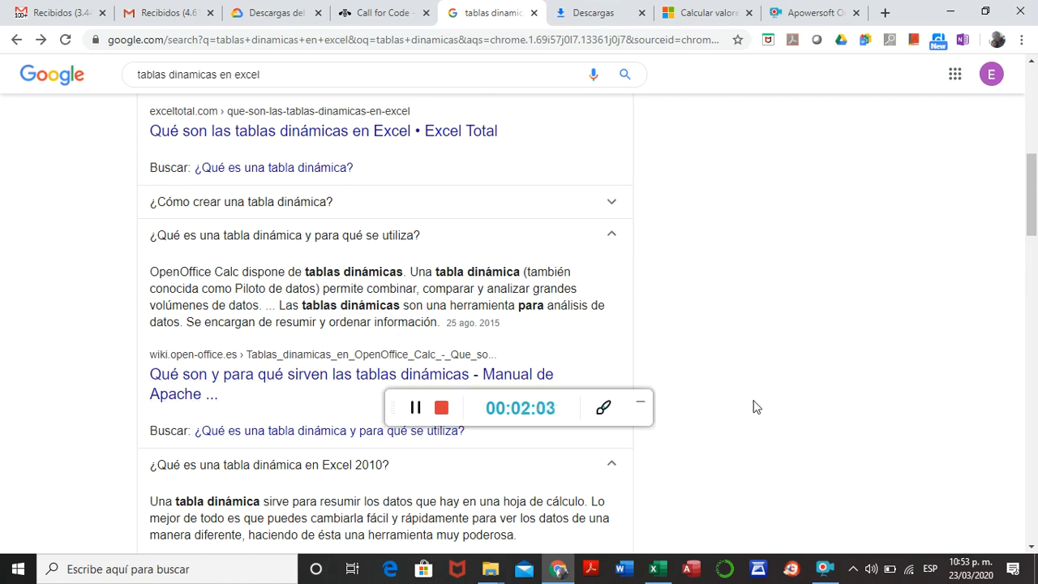
scroll(736, 390, "down", 2)
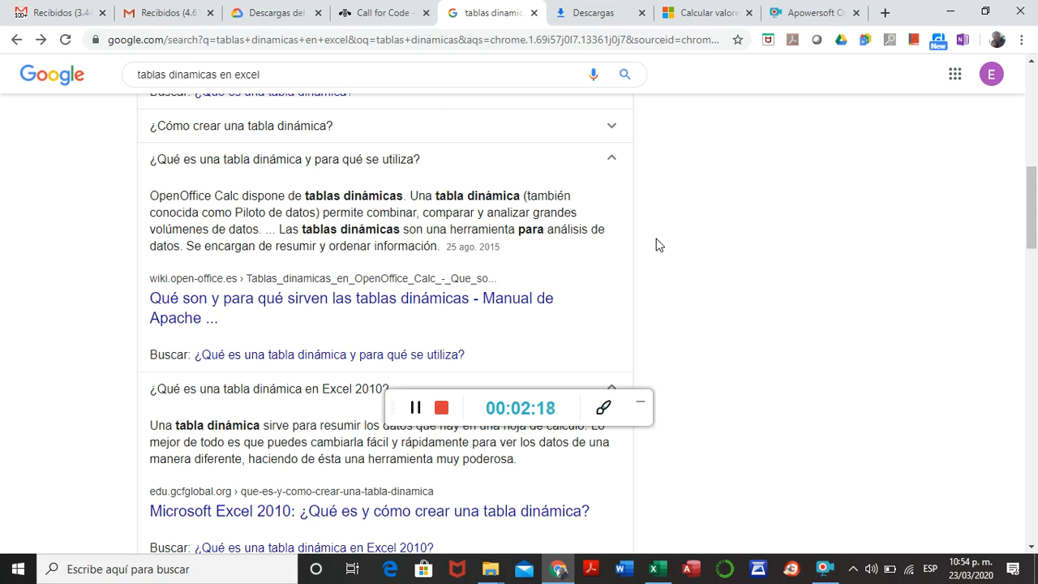
scroll(680, 294, "down", 4)
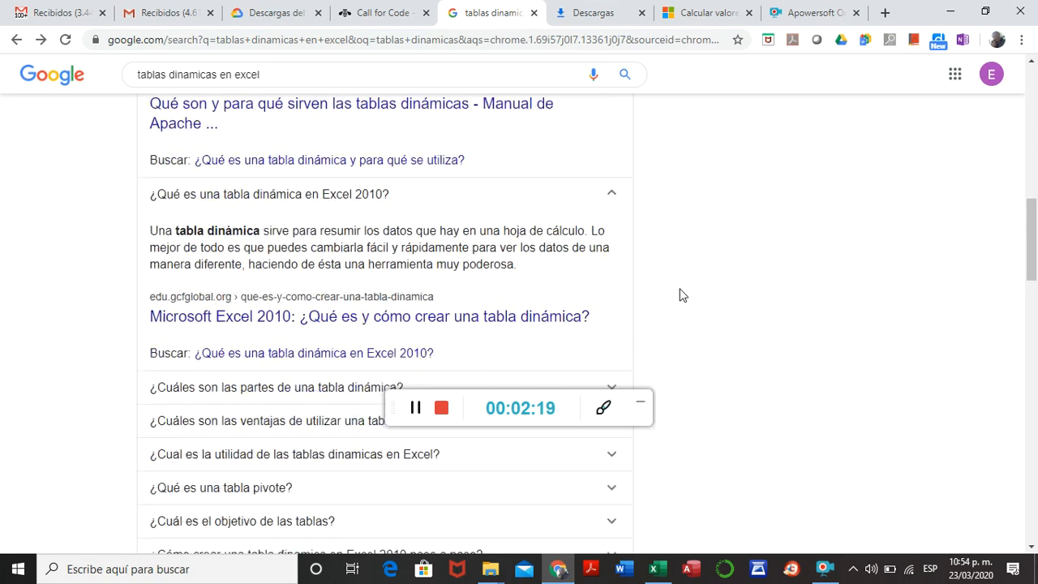
scroll(679, 294, "down", 5)
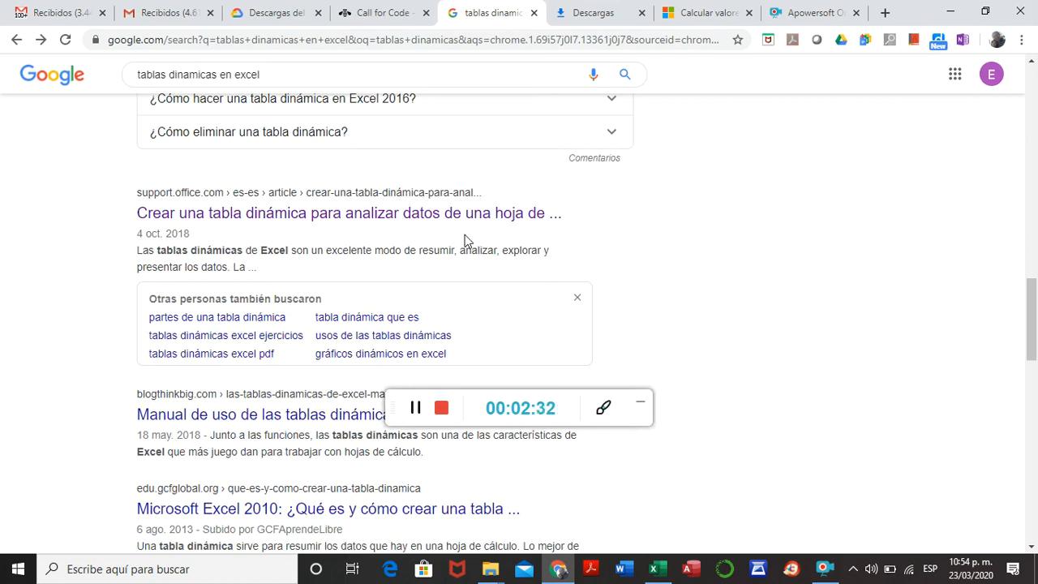
Open the support.office.com article on creating a pivot table and review its instructions down to the related links
left_click(242, 214)
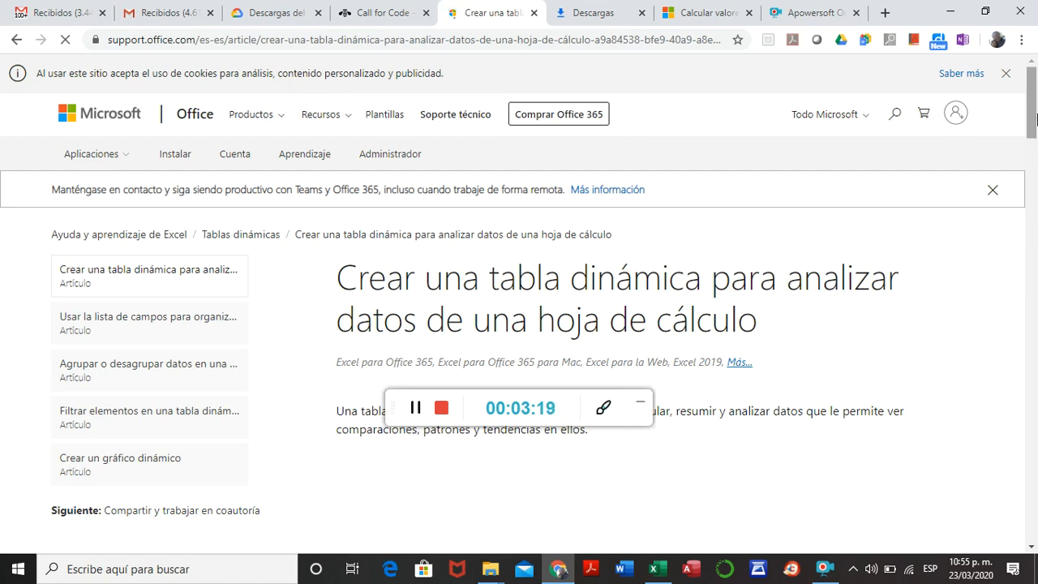
mouse_move(1035, 119)
left_mouse_down()
mouse_move(1035, 144)
mouse_move(1036, 132)
left_mouse_up()
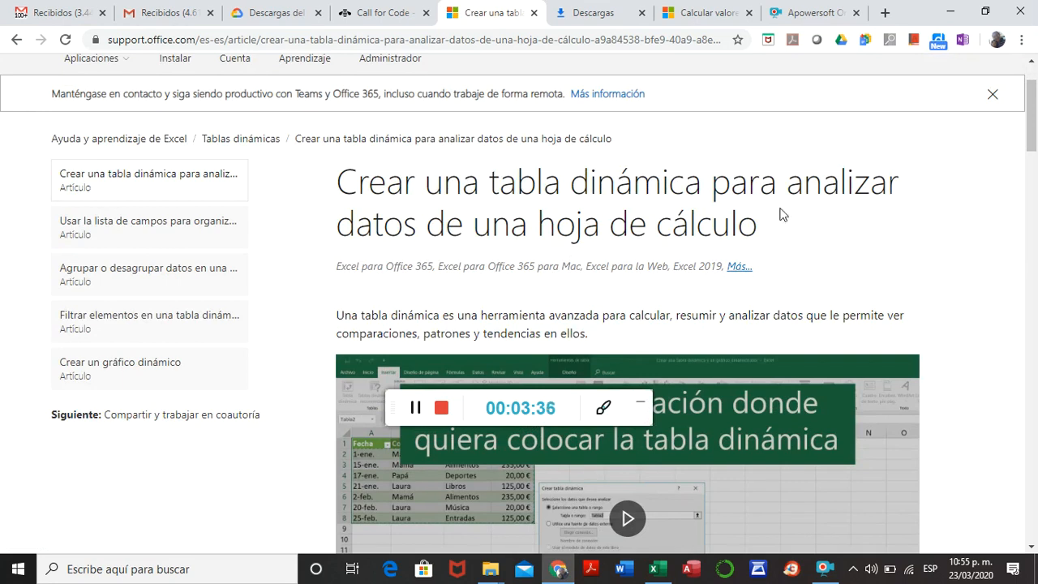
left_click_drag(1030, 129, 1026, 207)
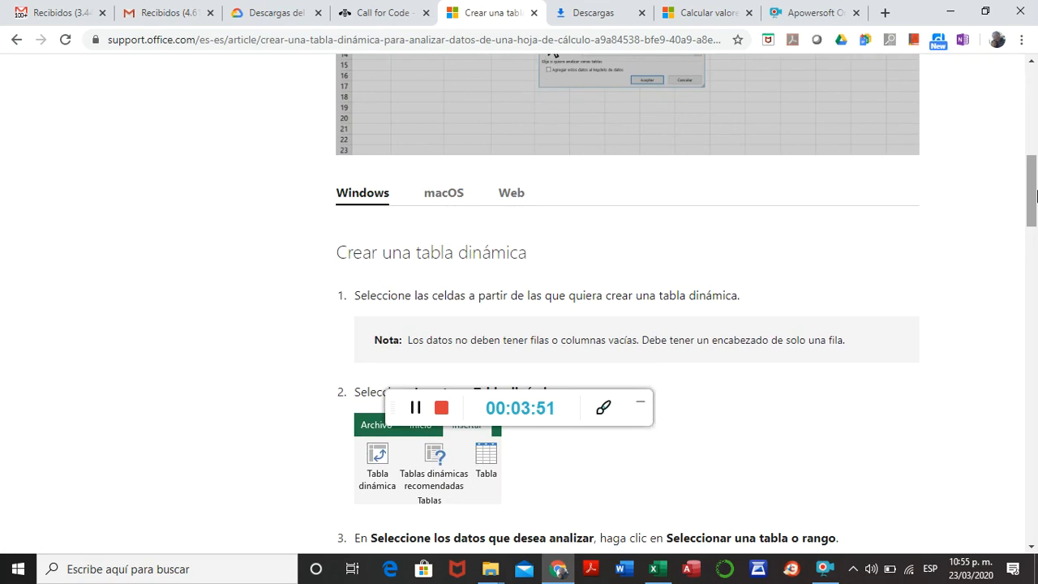
left_click_drag(1032, 202, 1032, 267)
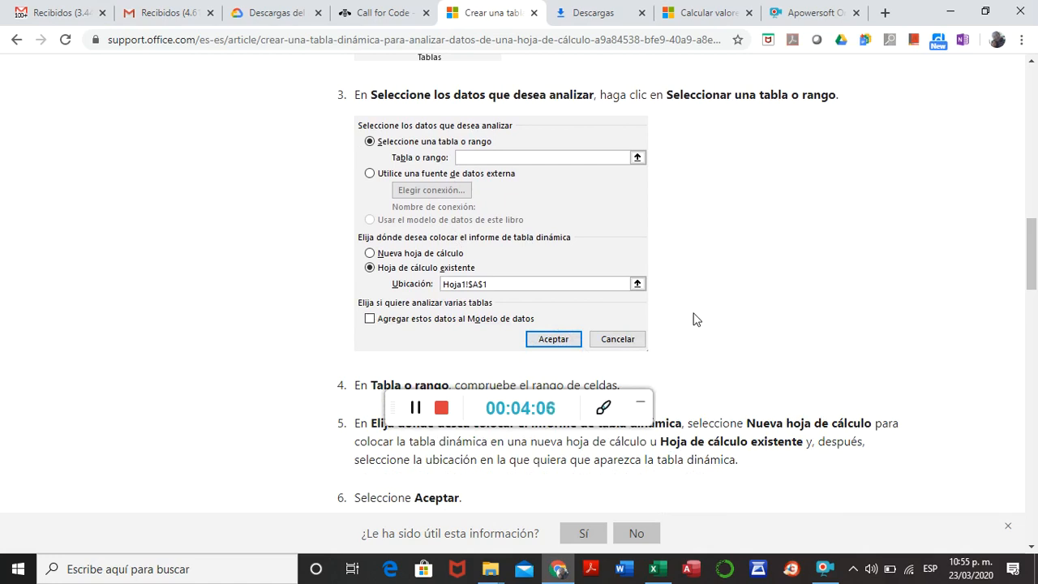
left_click_drag(1029, 243, 452, 237)
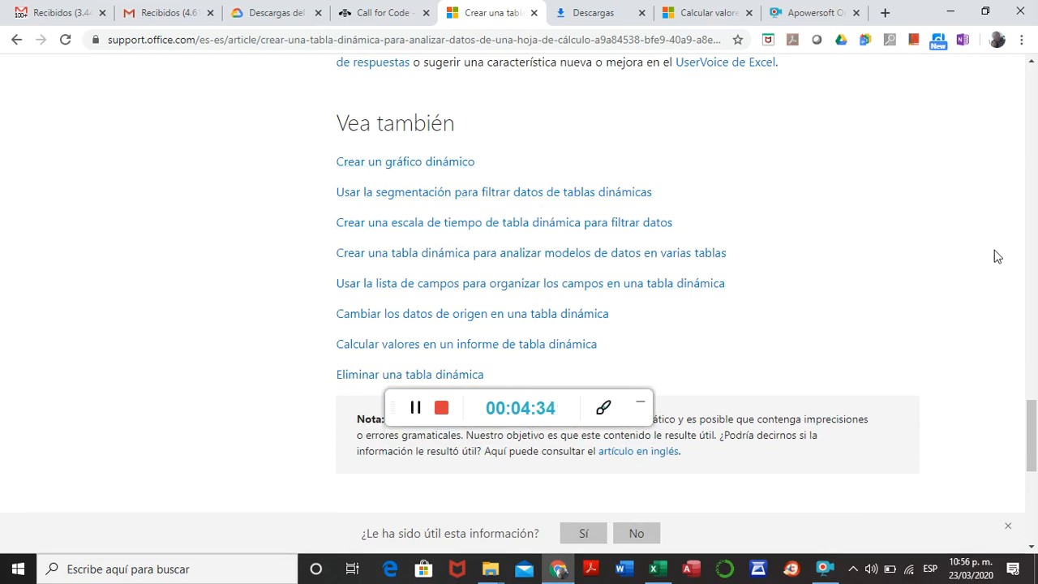
scroll(1028, 438, "down", 1)
left_click_drag(1028, 446, 1030, 89)
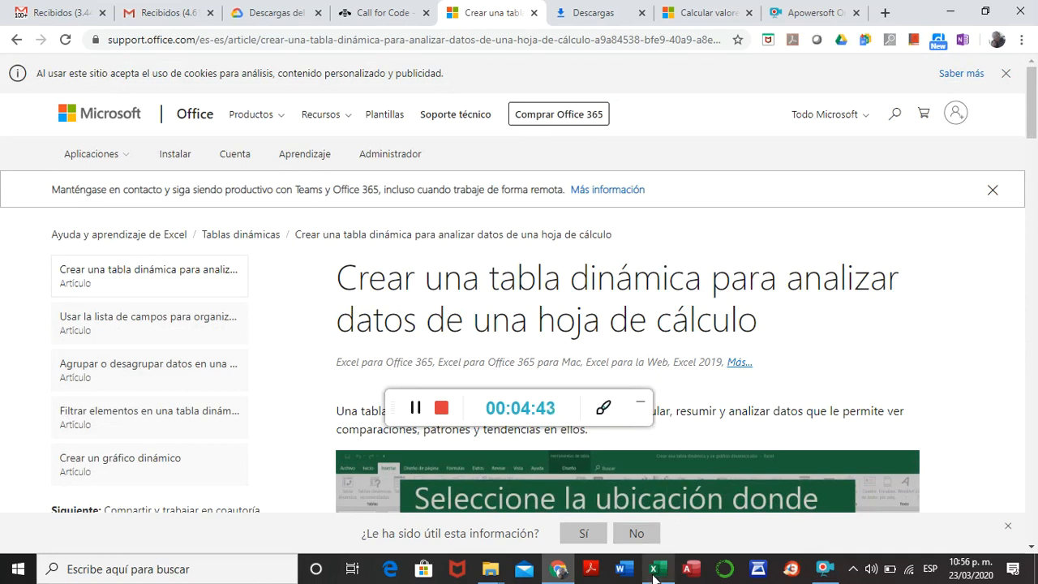
Switch to the Excel workbook "7. Ejercicio-Tablas-Dinamicas - EXERCICES"
mouse_move(656, 574)
left_click(667, 530)
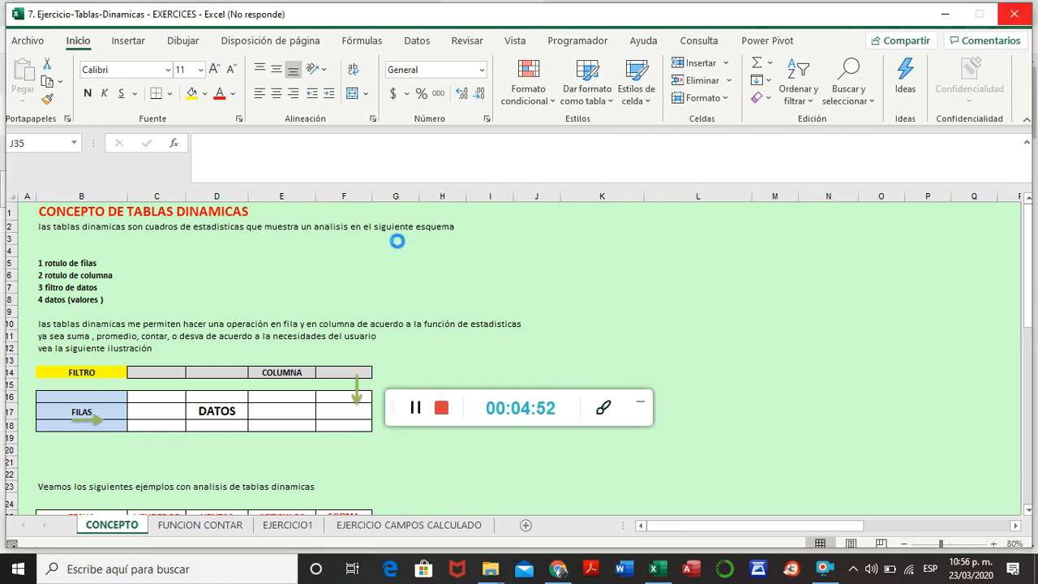
mouse_move(491, 575)
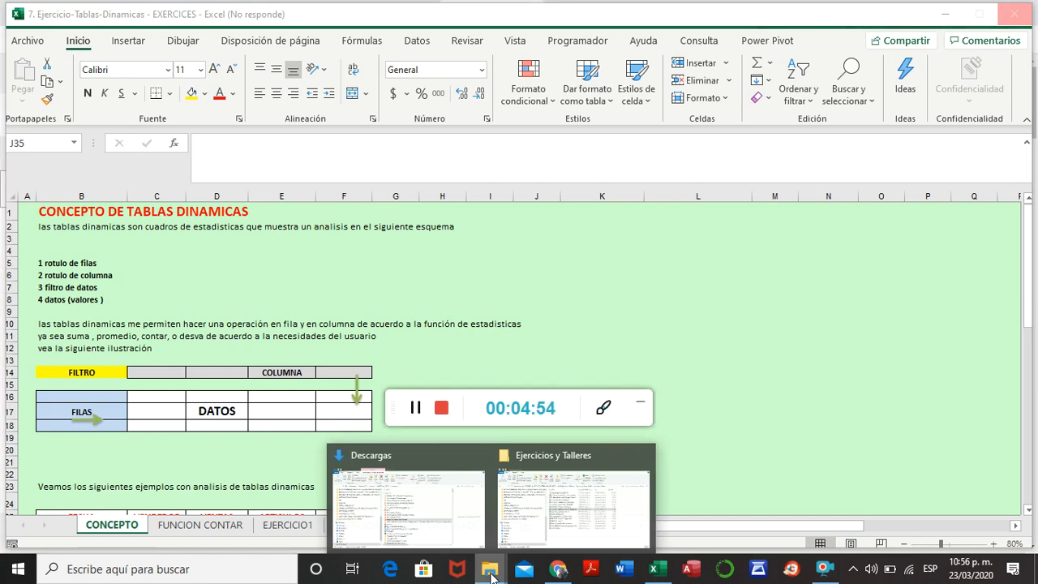
left_click(542, 515)
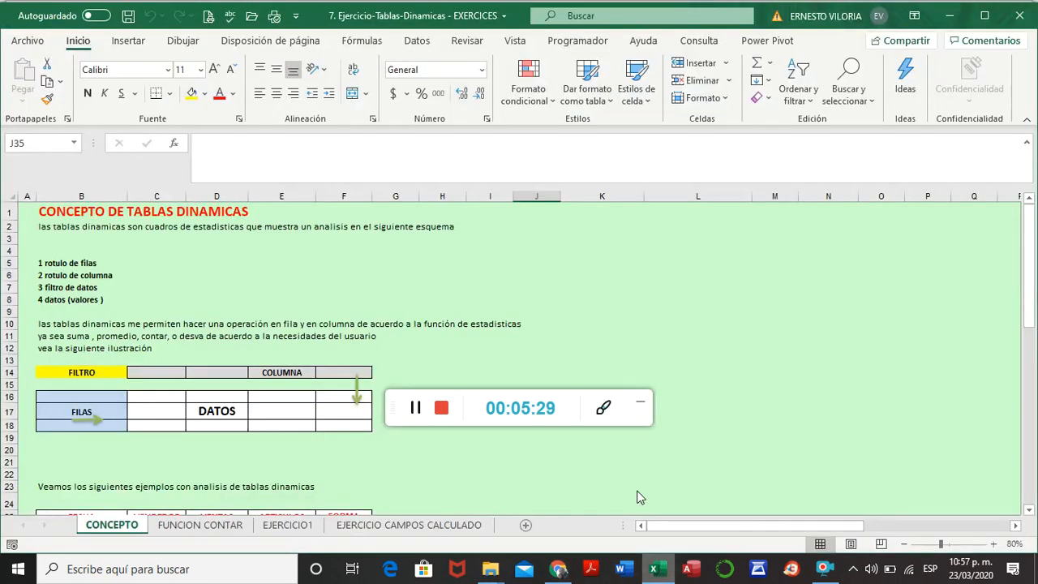
left_click(654, 569)
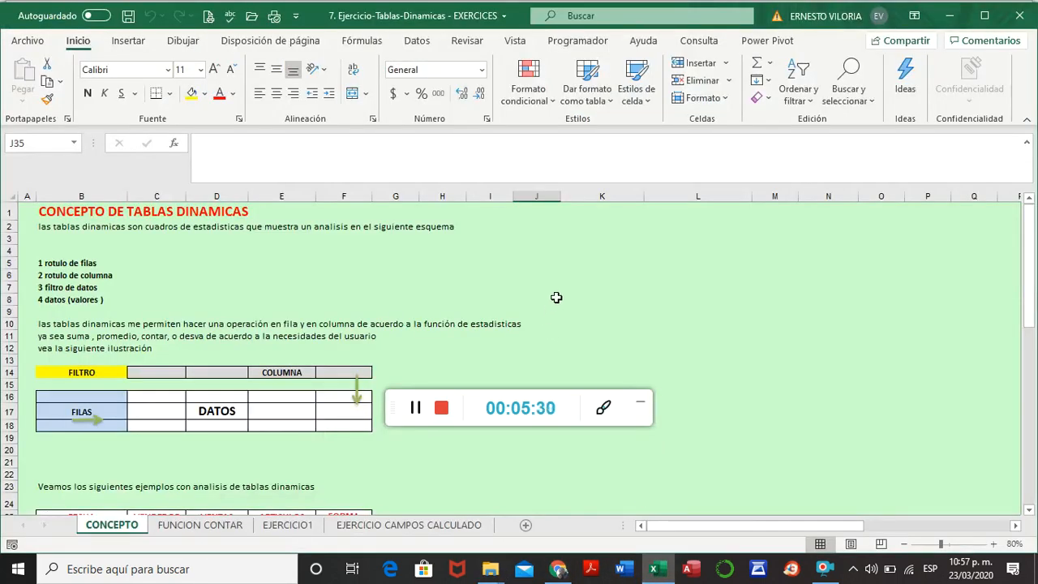
Examine the pivot table layout diagram and the sample sales table on the CONCEPTO sheet
scroll(556, 297, "down", 5)
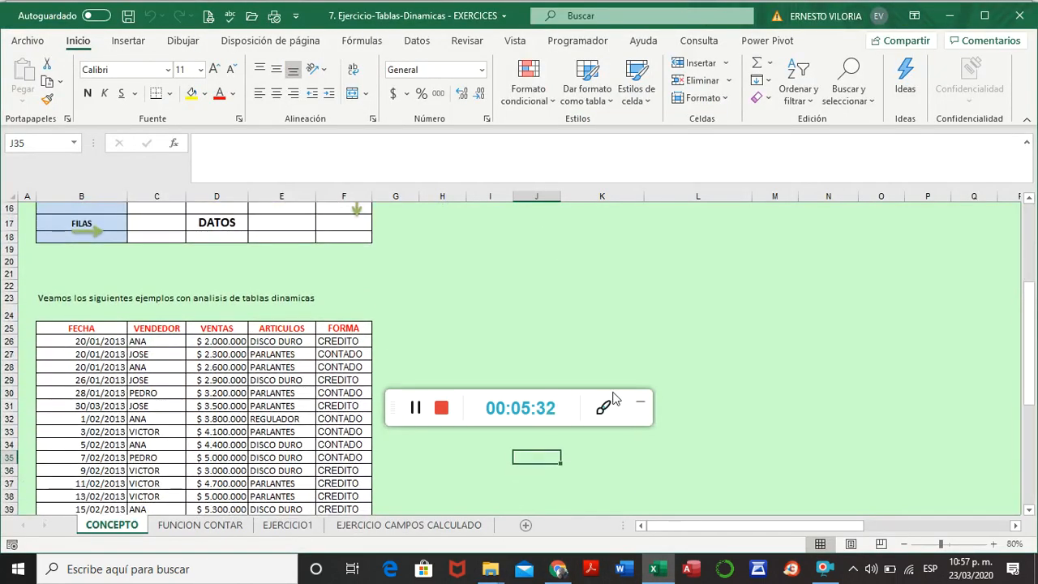
scroll(665, 354, "up", 2)
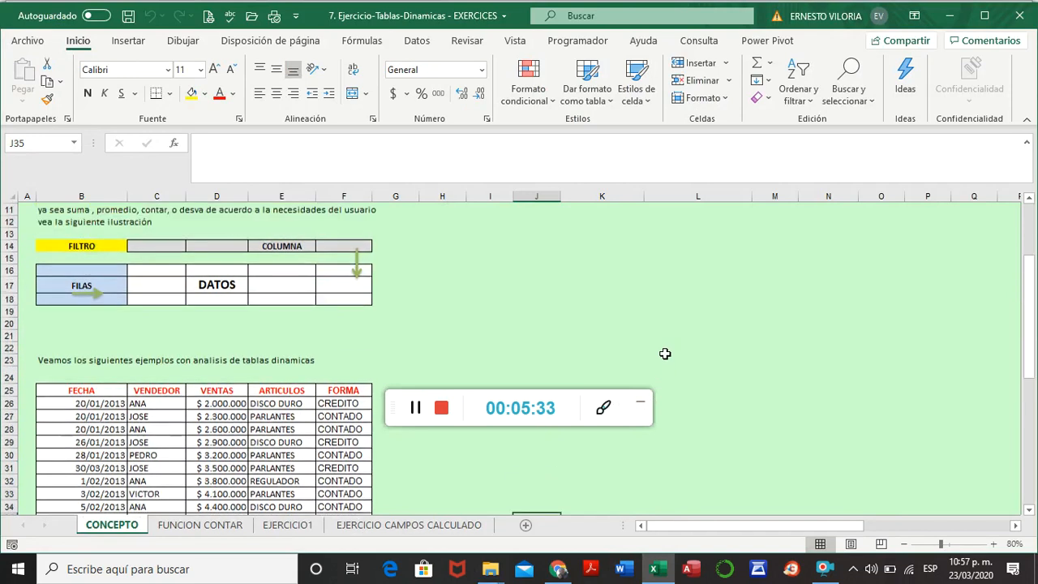
scroll(664, 353, "up", 2)
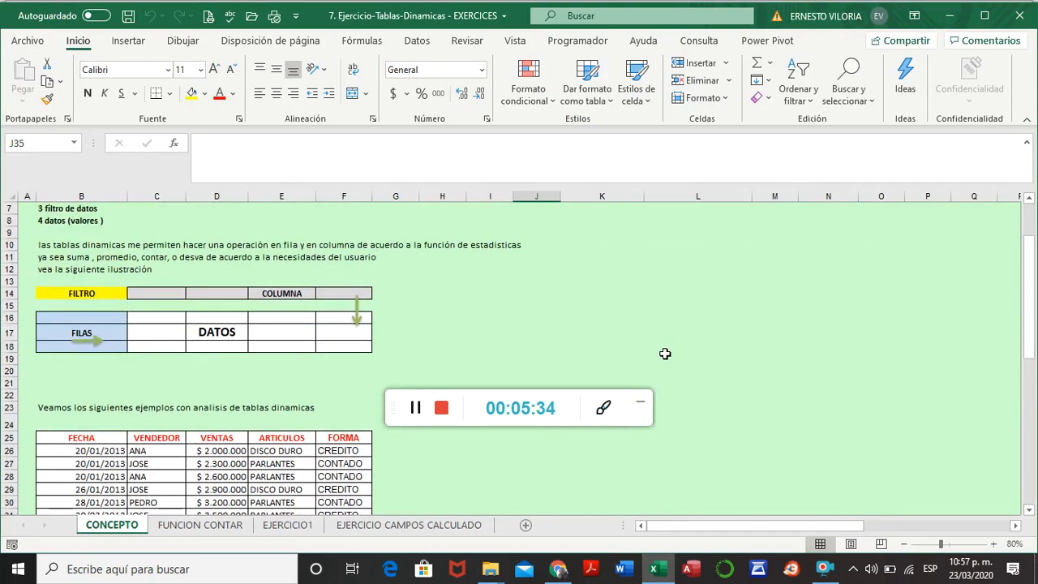
left_click(604, 414)
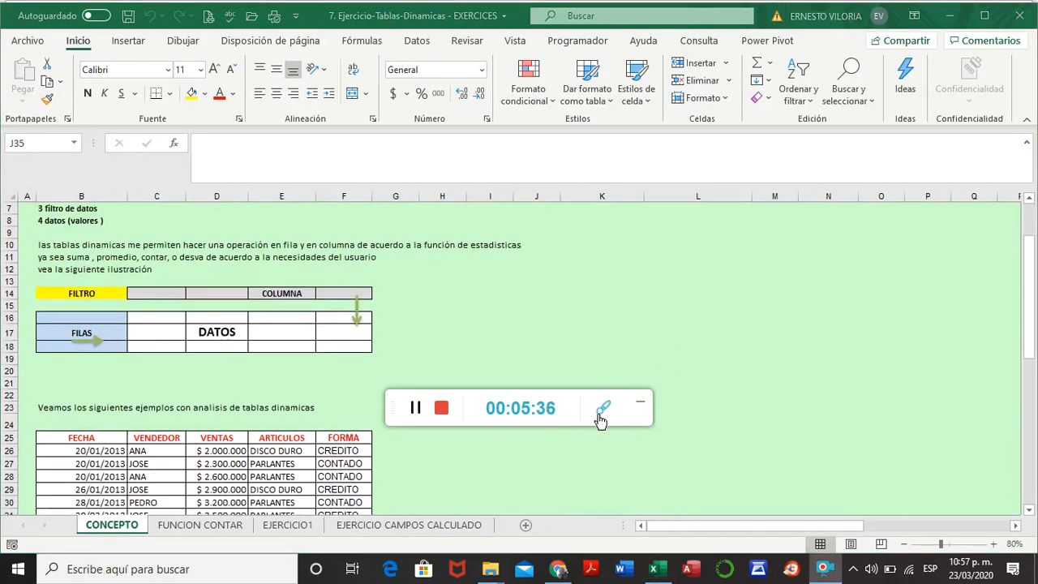
scroll(701, 365, "down", 3)
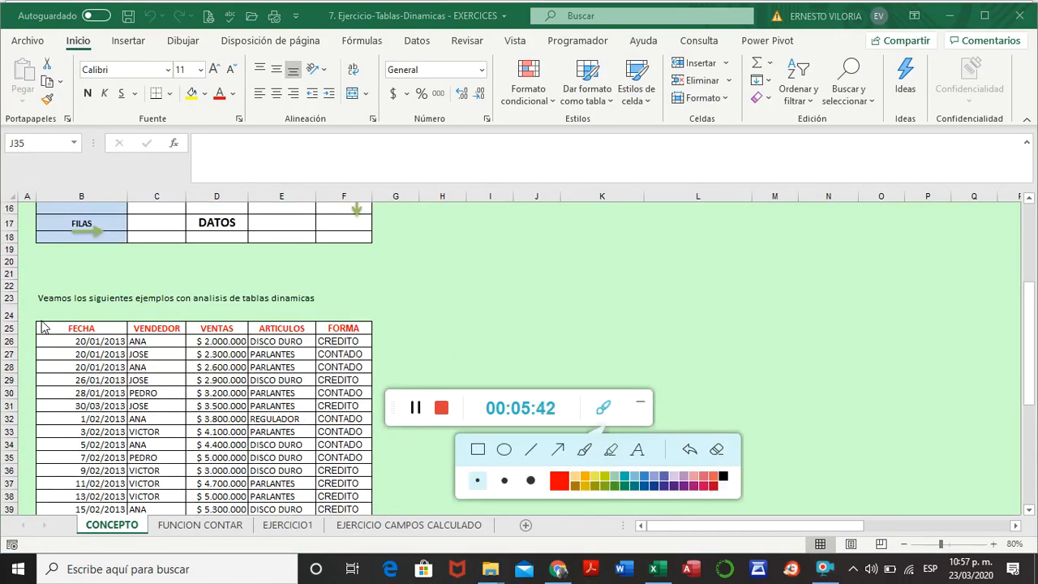
scroll(347, 381, "down", 5)
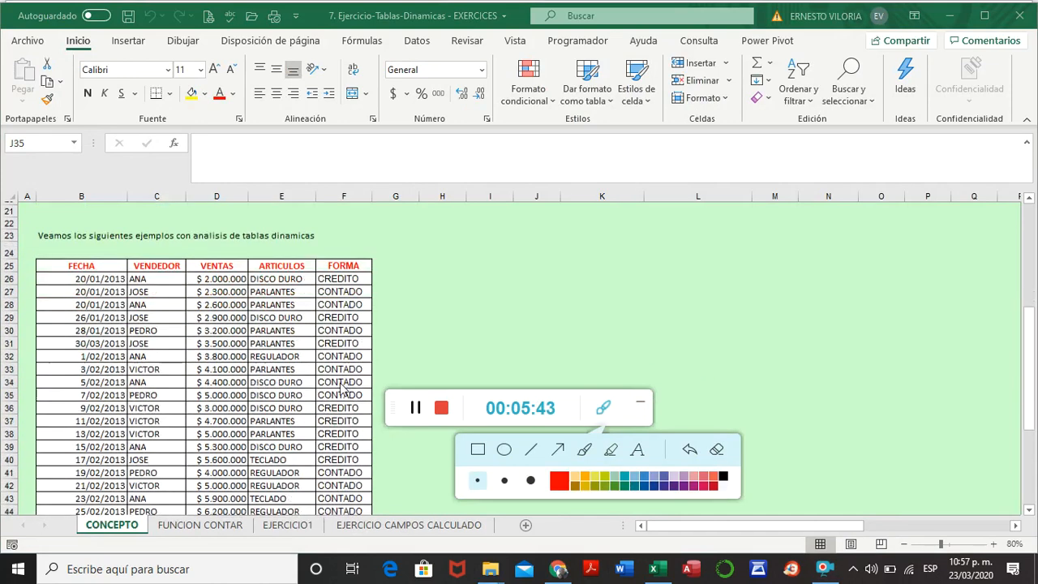
scroll(339, 394, "up", 4)
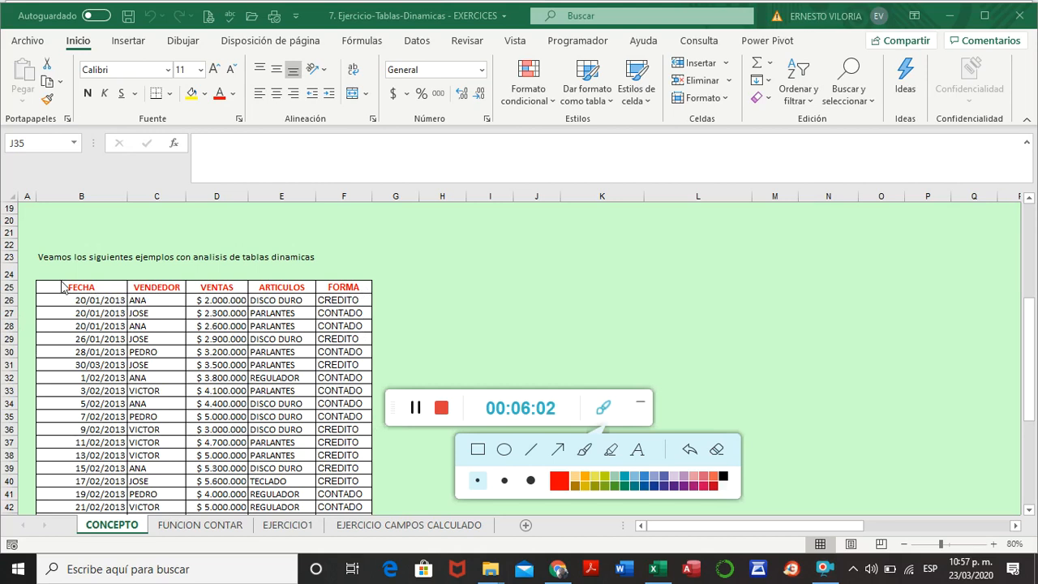
Select the sales table's header row from FECHA to FORMA, cells B25:F25
left_click(93, 287)
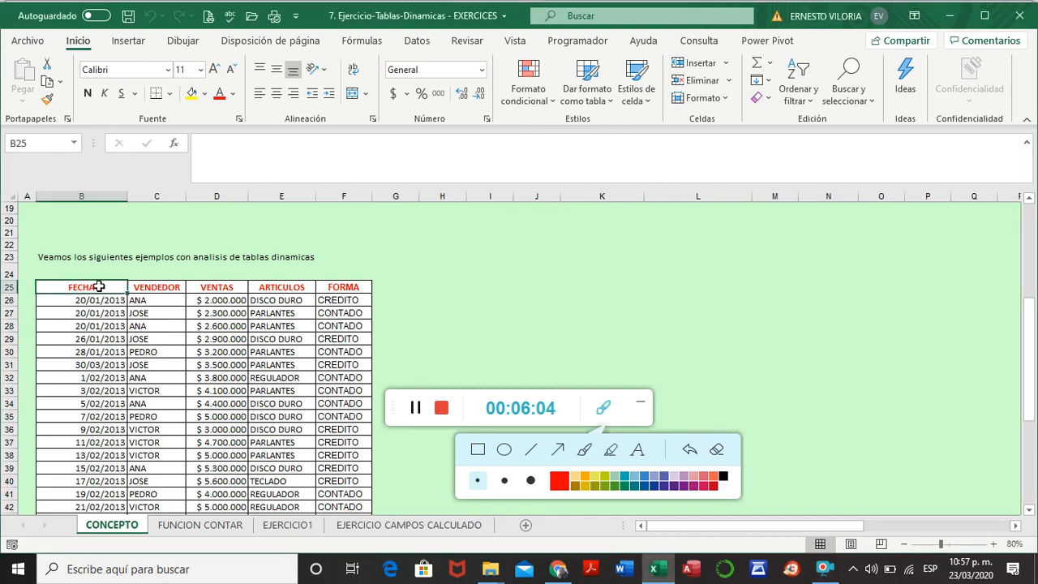
left_click_drag(144, 299, 331, 289)
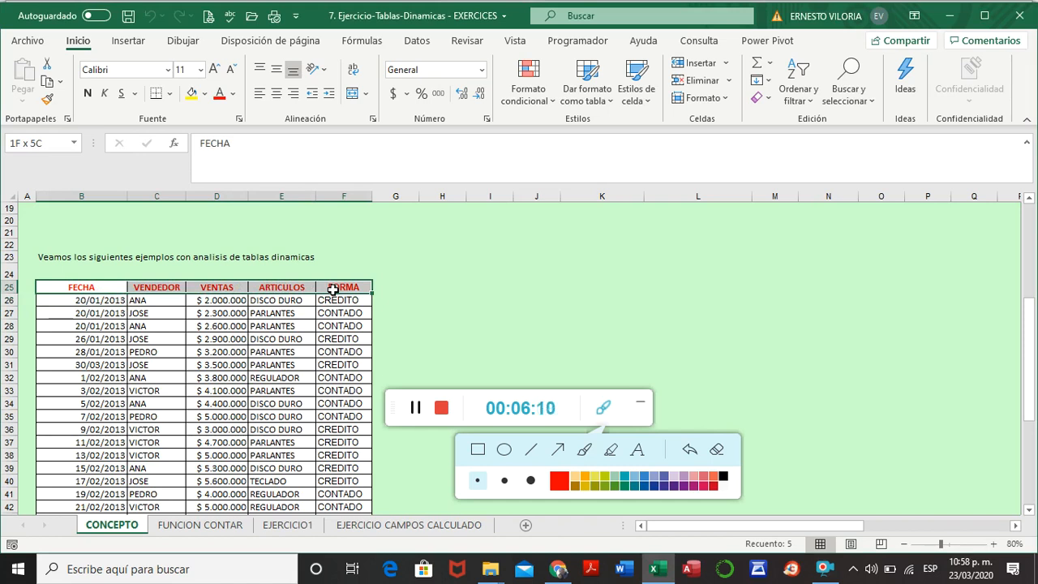
left_click_drag(333, 289, 332, 289)
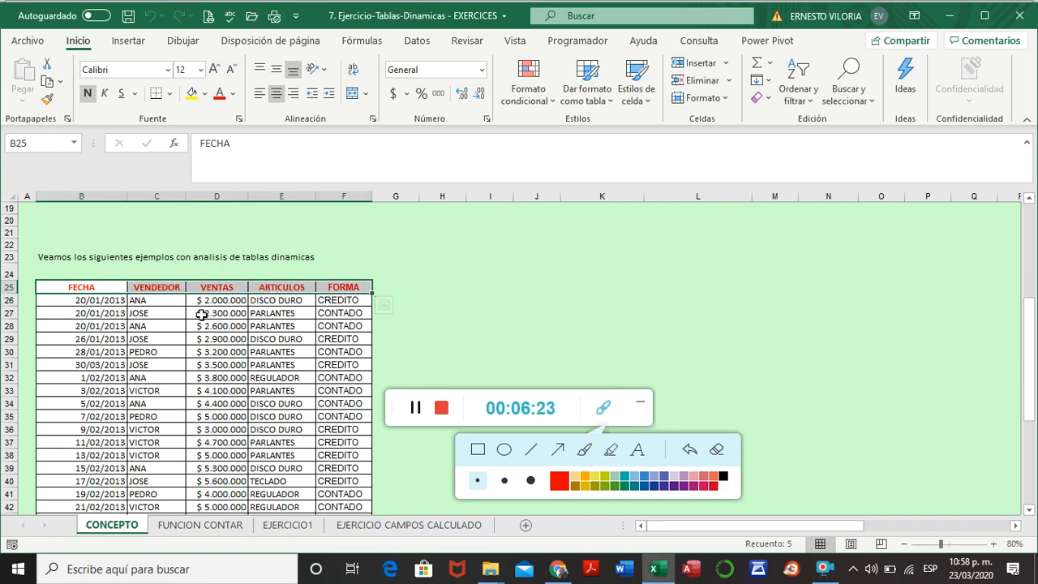
Select all sales records in B26:F50 beneath the headers, and return to the FECHA header cell B25
left_click(104, 300)
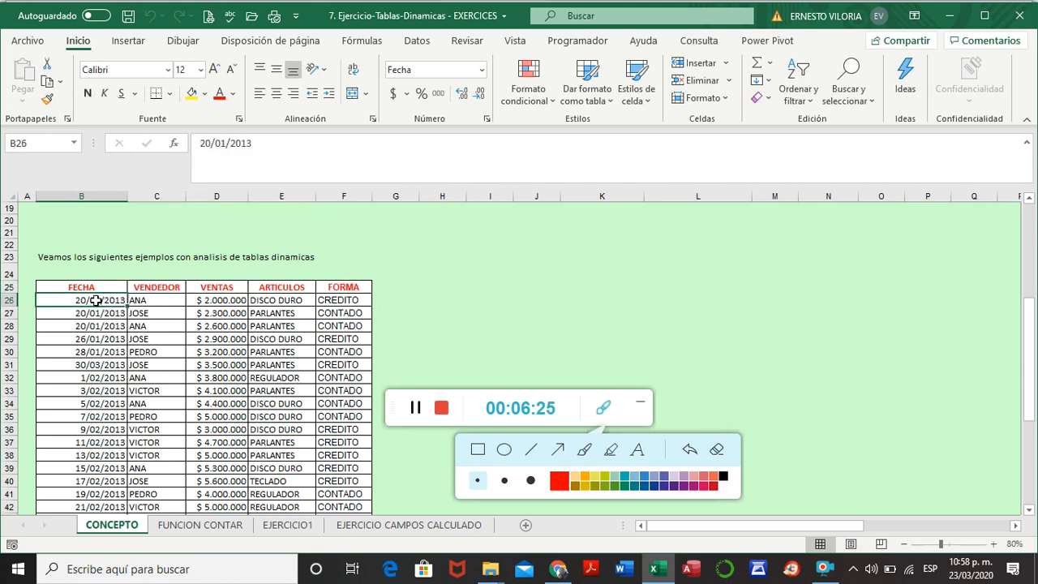
left_click_drag(97, 300, 343, 442)
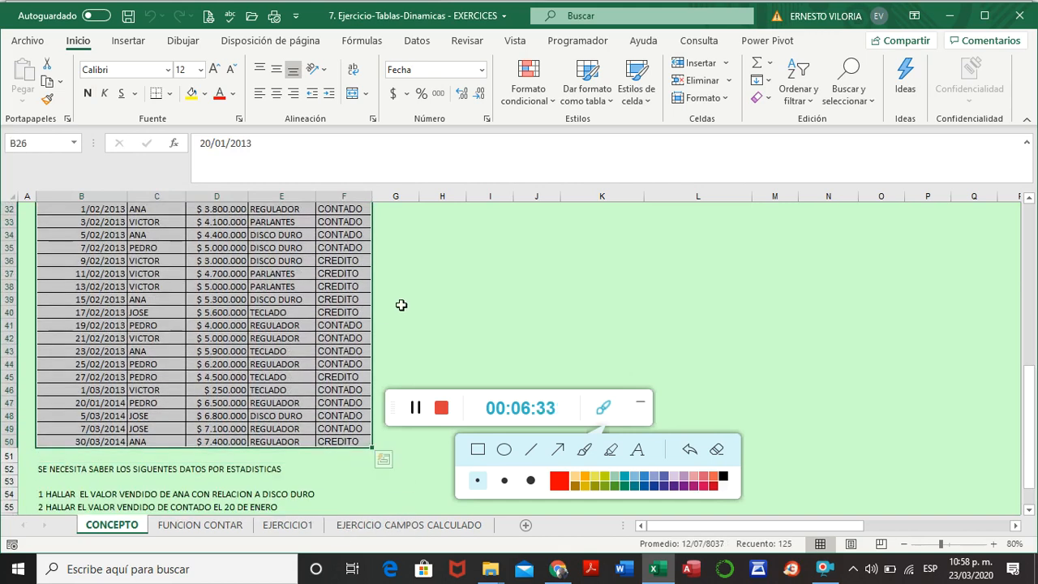
scroll(412, 289, "up", 4)
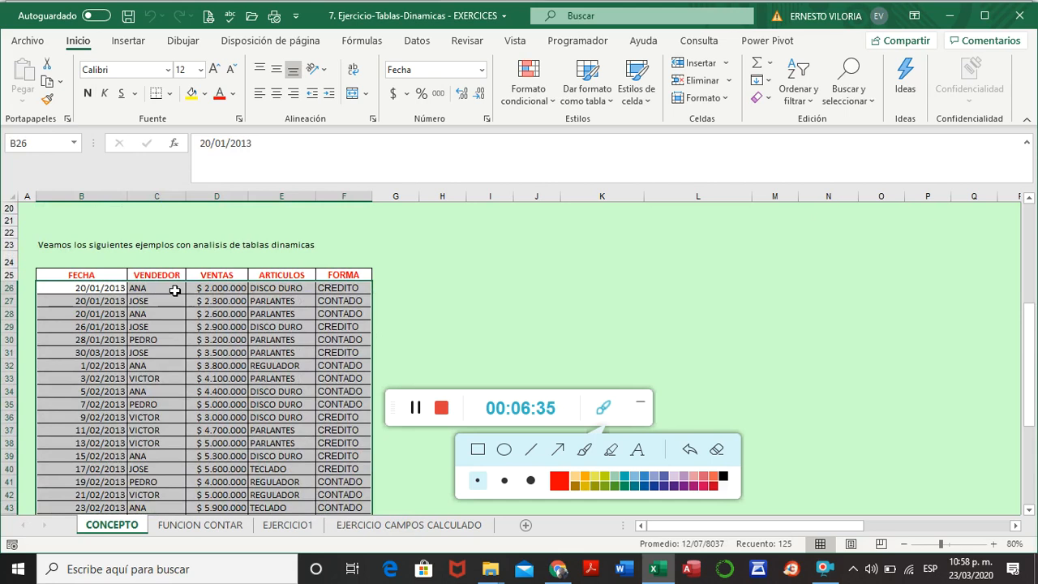
left_click(94, 263)
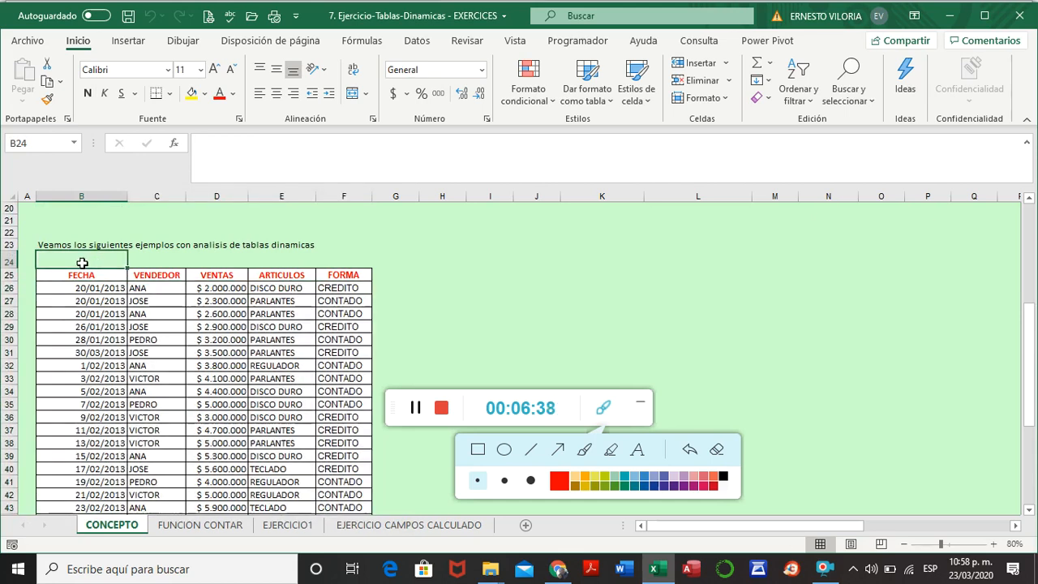
left_click(90, 275)
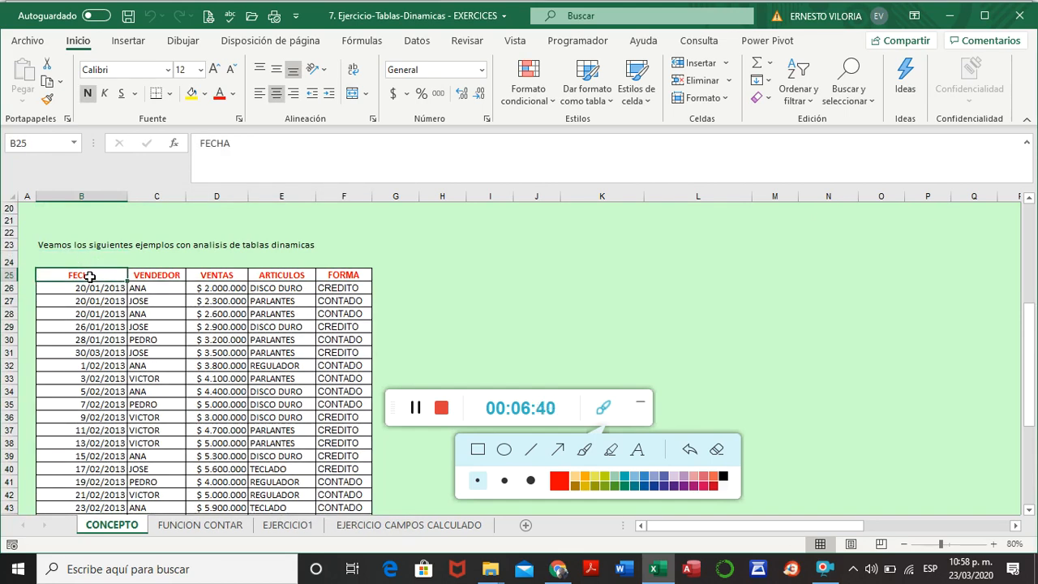
Select the VENDEDOR, VENTAS, ARTICULOS and FORMA headers one by one in C25:F25 and look over the sales records beneath them
left_click(147, 275)
left_click(213, 275)
left_click(279, 275)
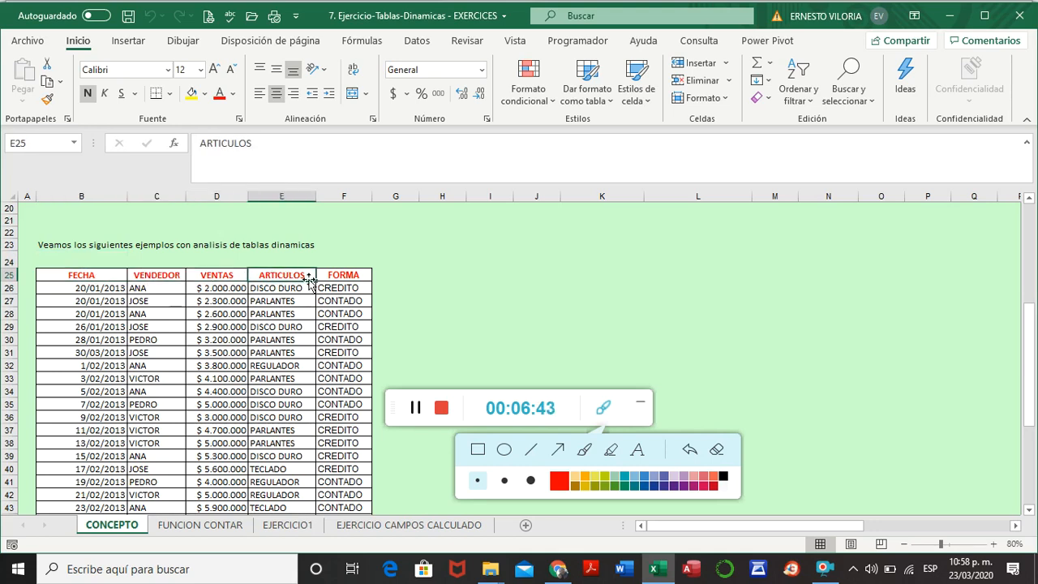
left_click(335, 275)
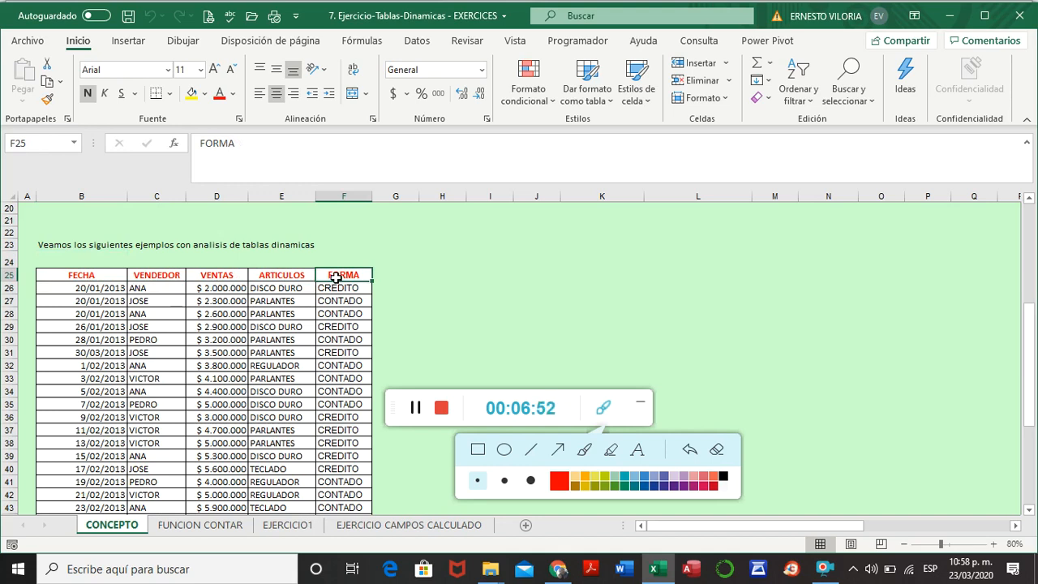
scroll(459, 301, "down", 2)
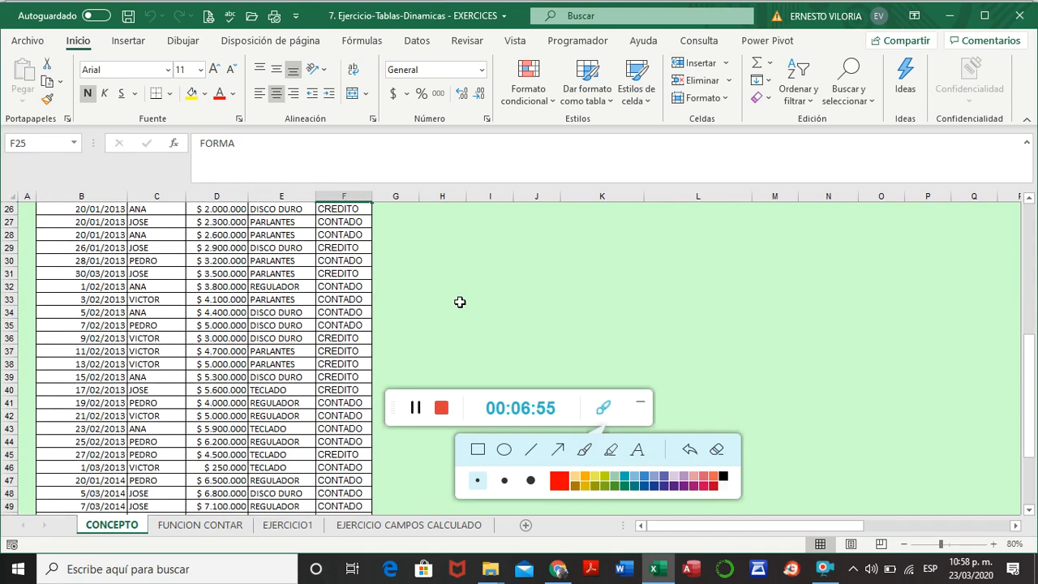
scroll(459, 302, "up", 2)
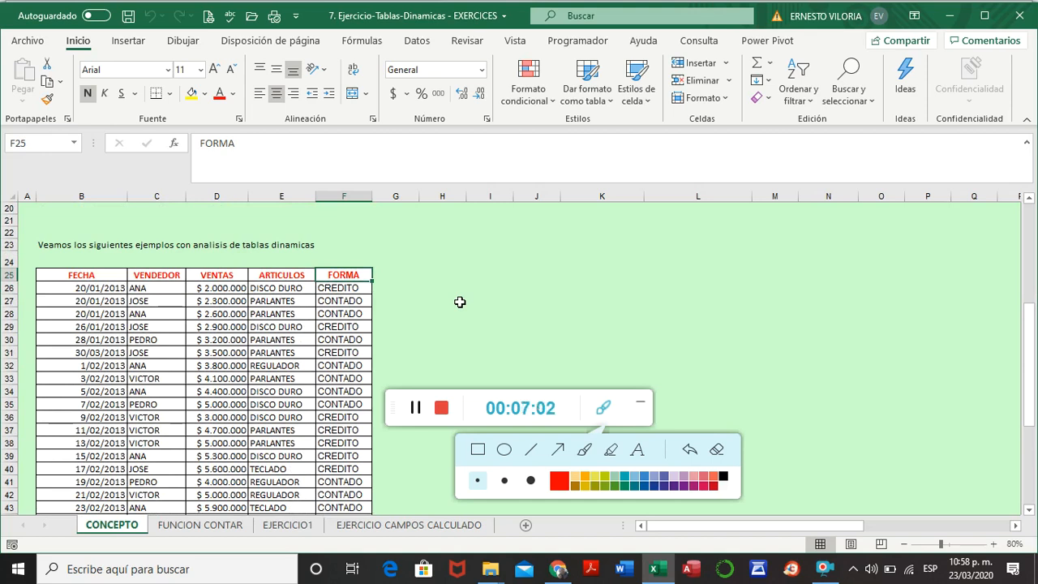
Go through the headers from FECHA to ARTICULOS, and select the first record's sales amount in D26 and seller in C26
left_click(97, 276)
left_click(157, 280)
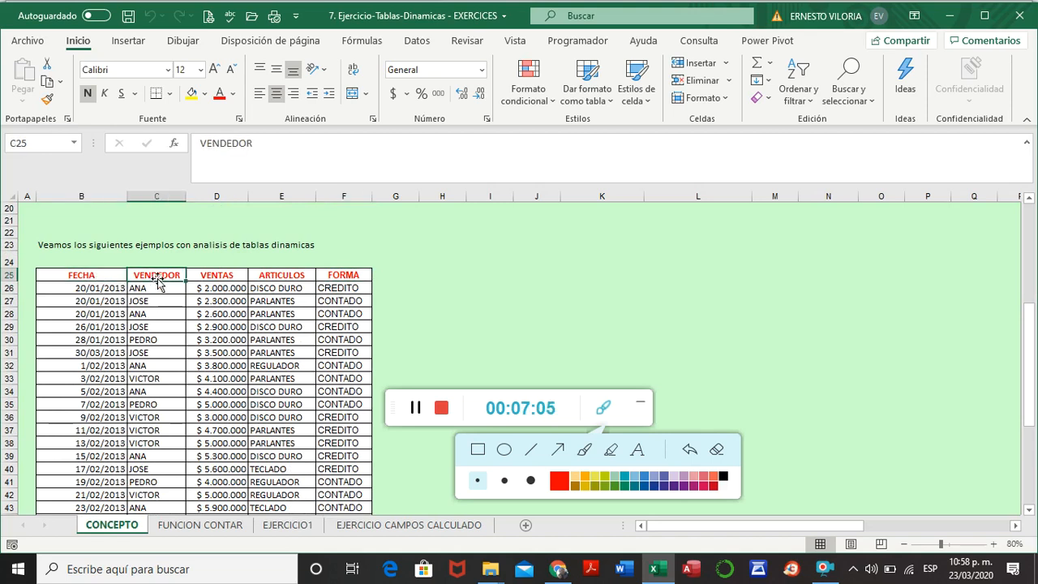
left_click(207, 279)
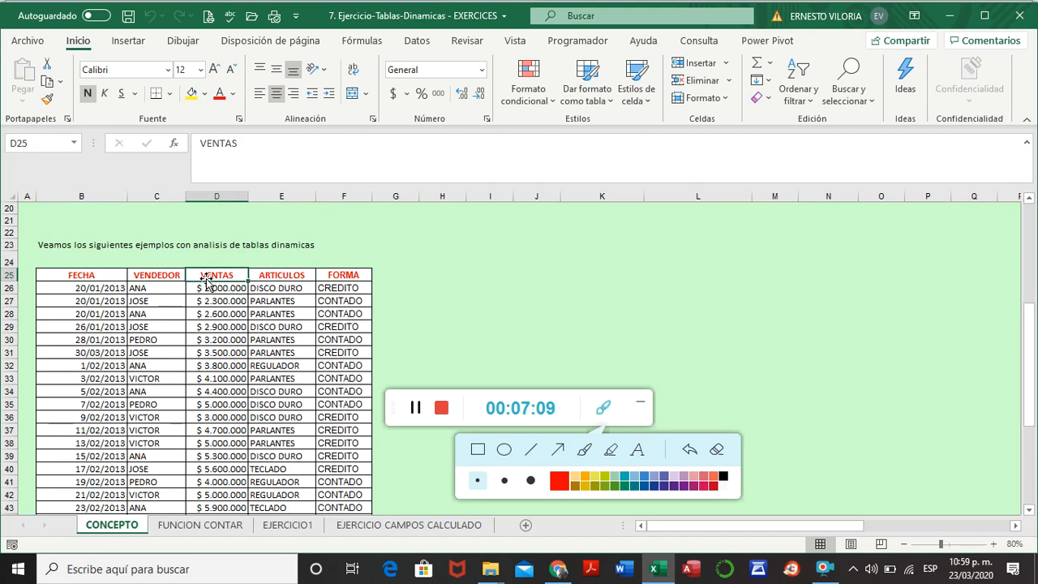
left_click(293, 277)
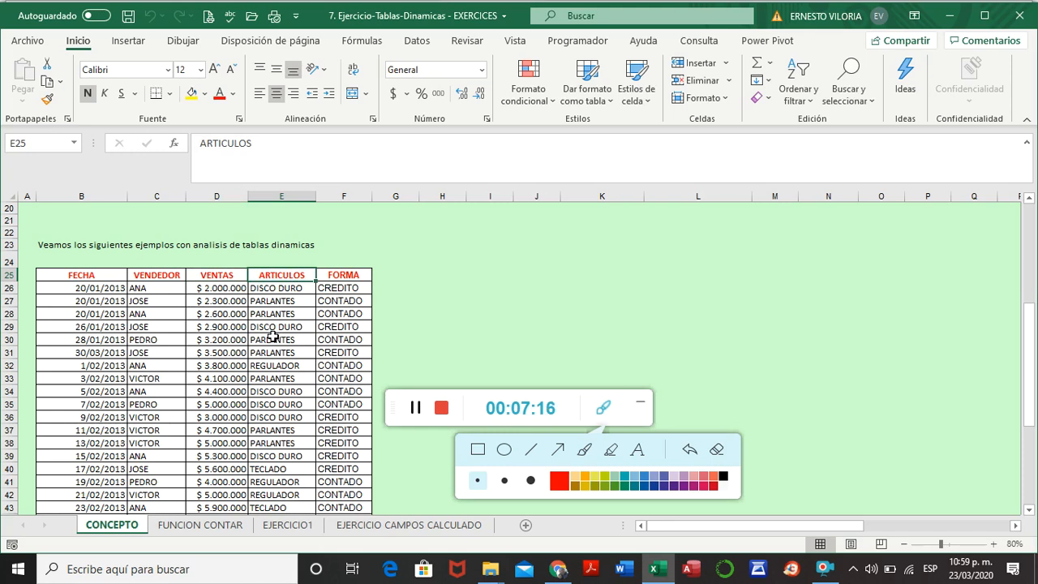
left_click(217, 290)
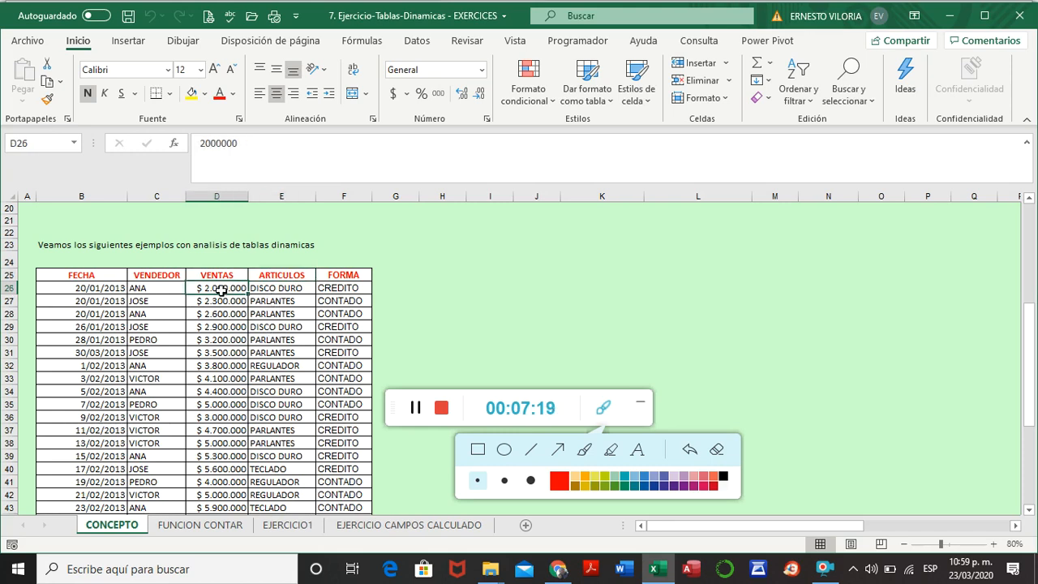
left_click(167, 291)
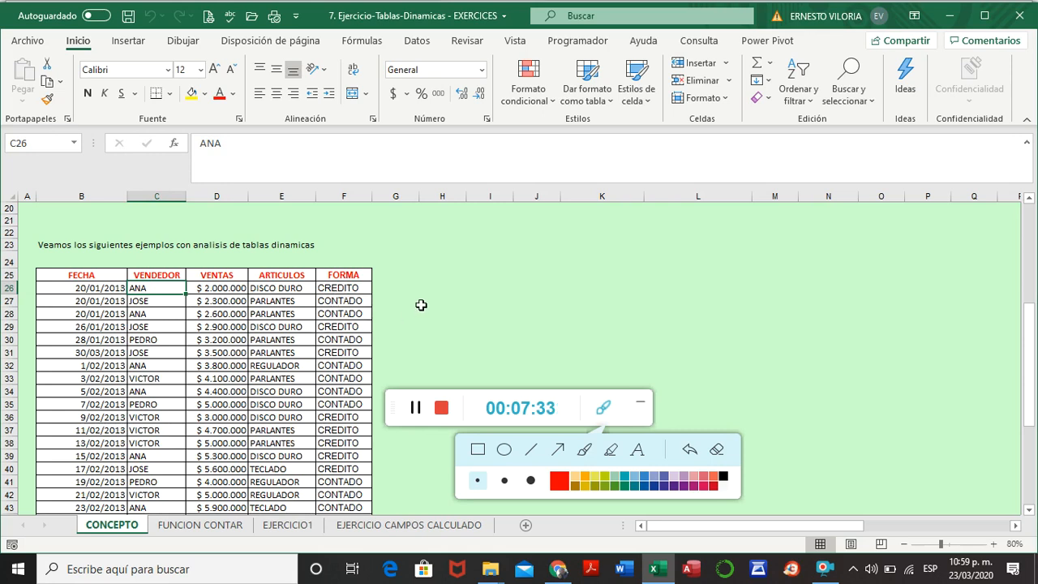
Compare the sales table's records with the pivot table layout diagram and the concept text above it
scroll(420, 305, "up", 1)
scroll(209, 369, "up", 1)
scroll(211, 373, "up", 1)
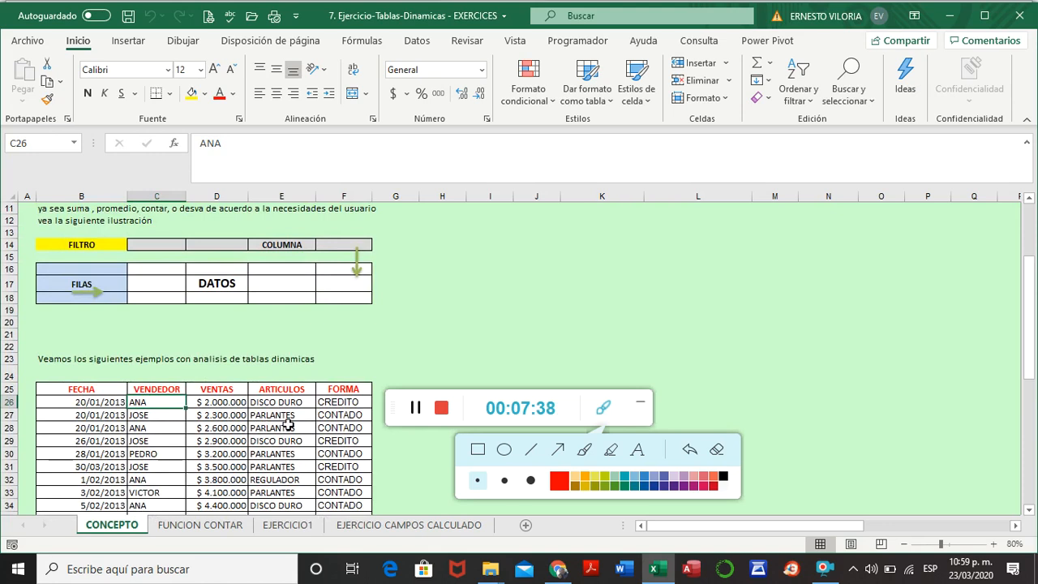
scroll(289, 423, "down", 6)
scroll(291, 422, "up", 2)
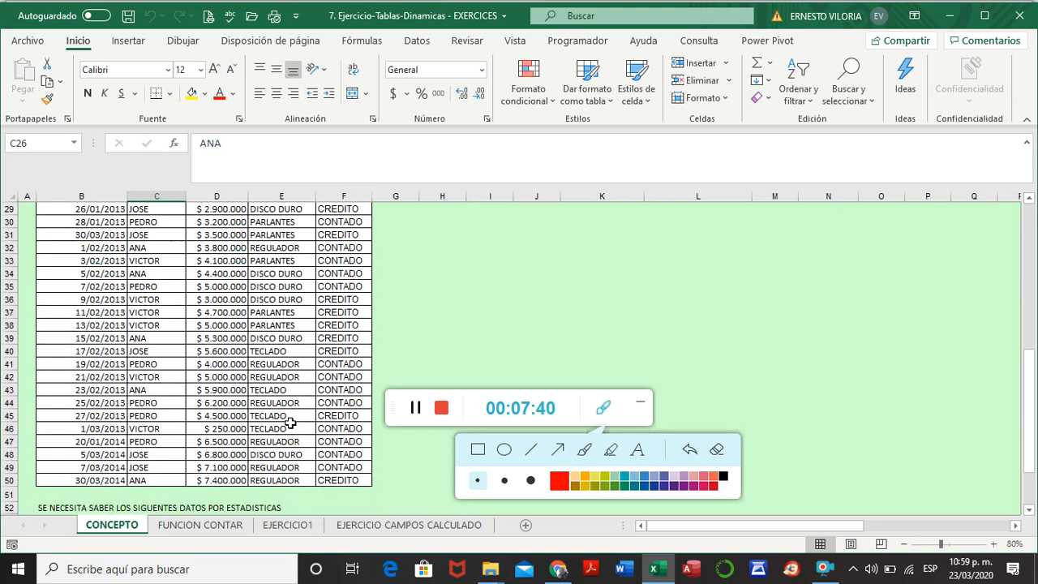
scroll(291, 422, "up", 6)
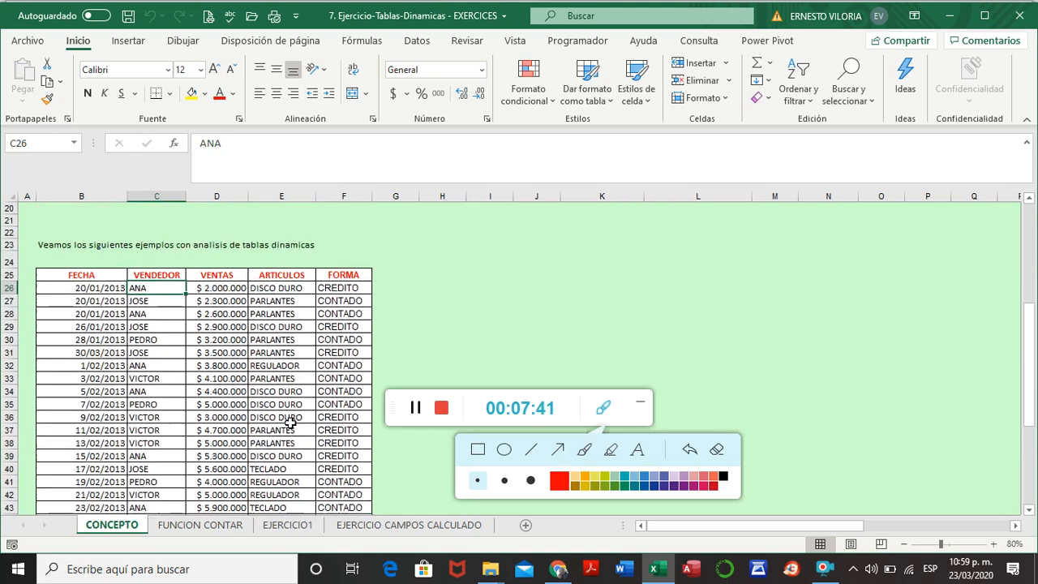
scroll(339, 323, "up", 2)
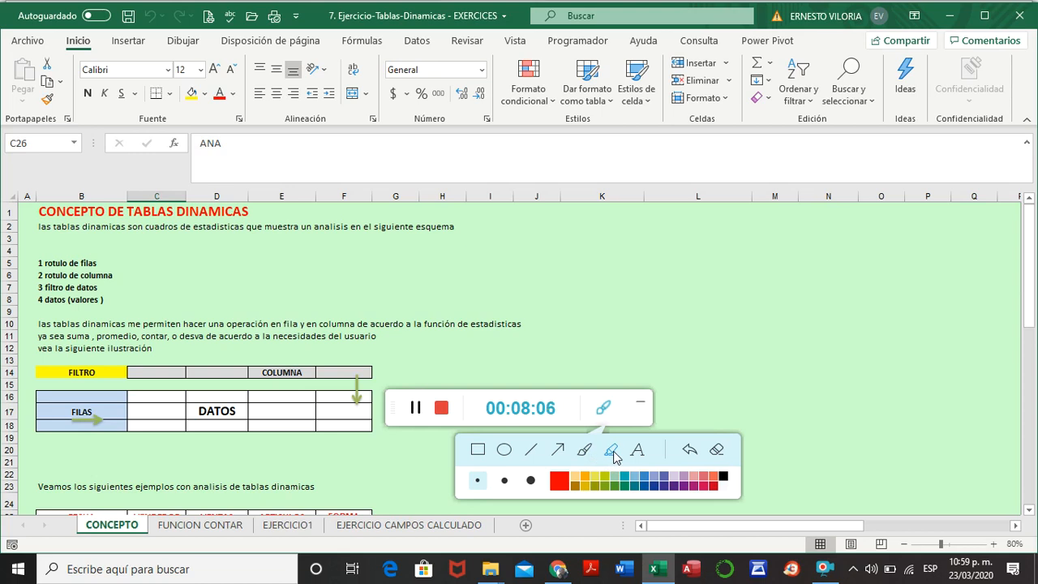
left_click(561, 484)
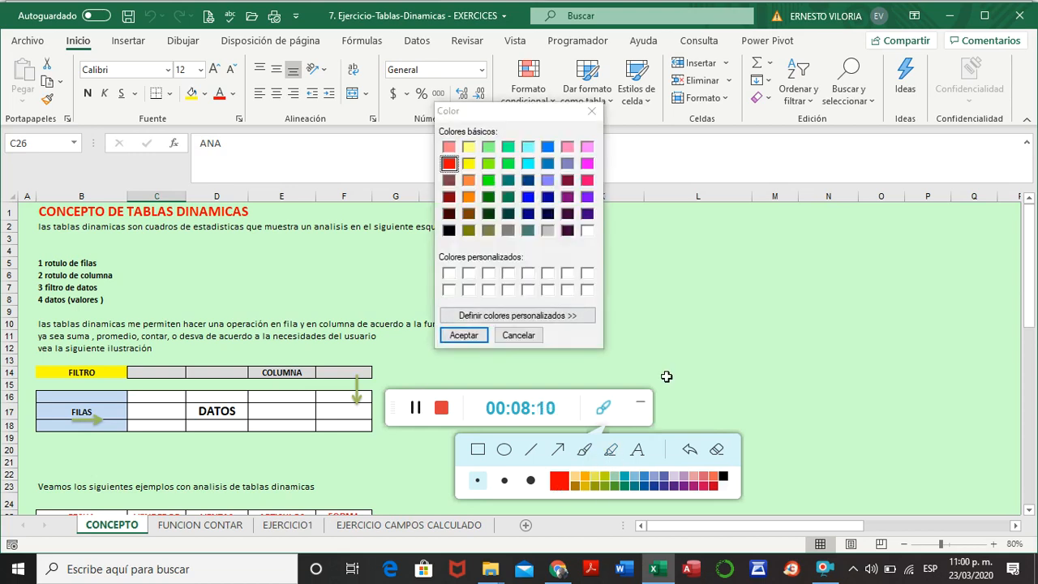
left_click(670, 335)
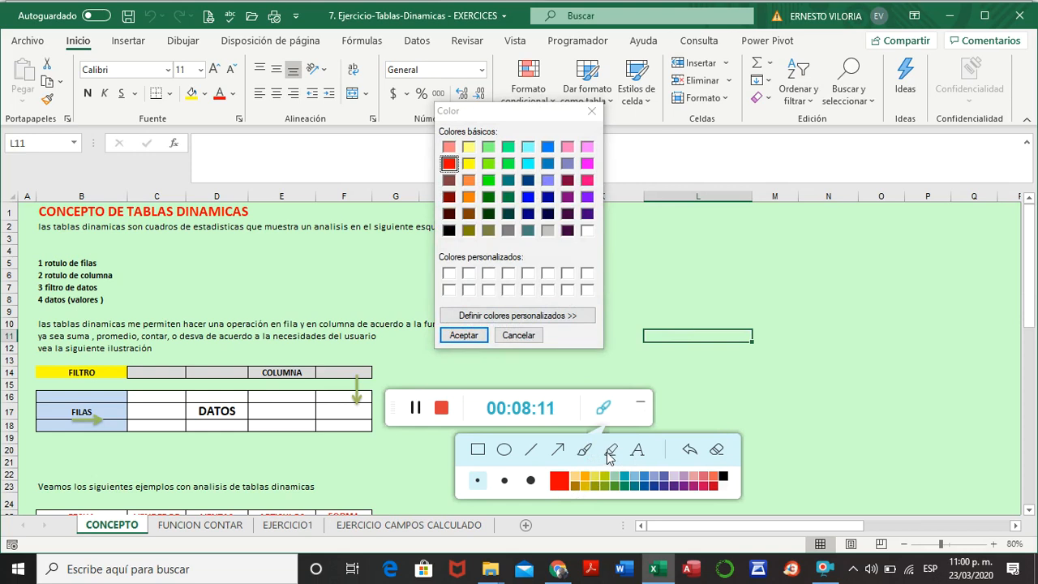
left_click(591, 111)
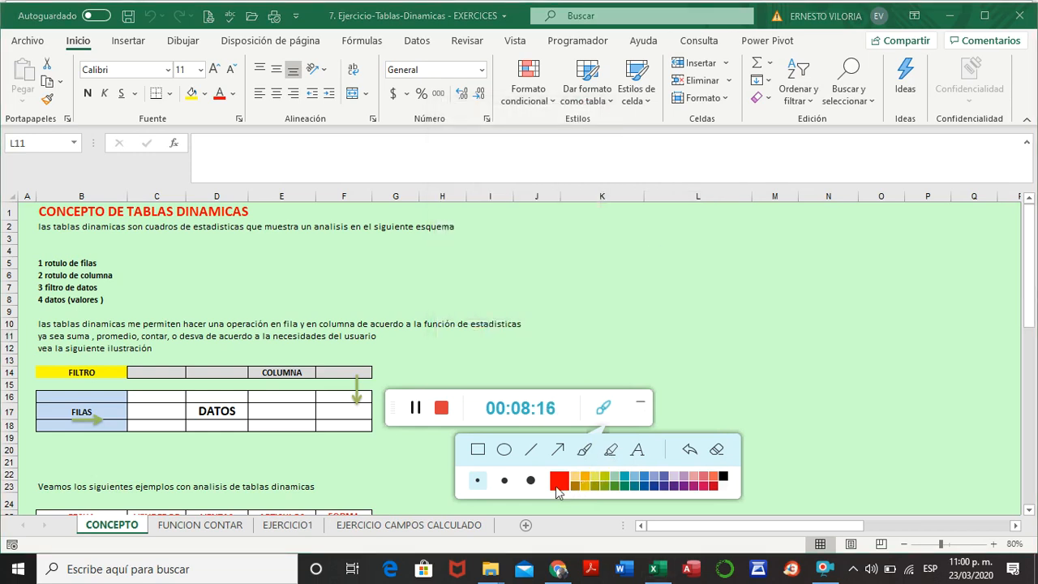
left_click(564, 482)
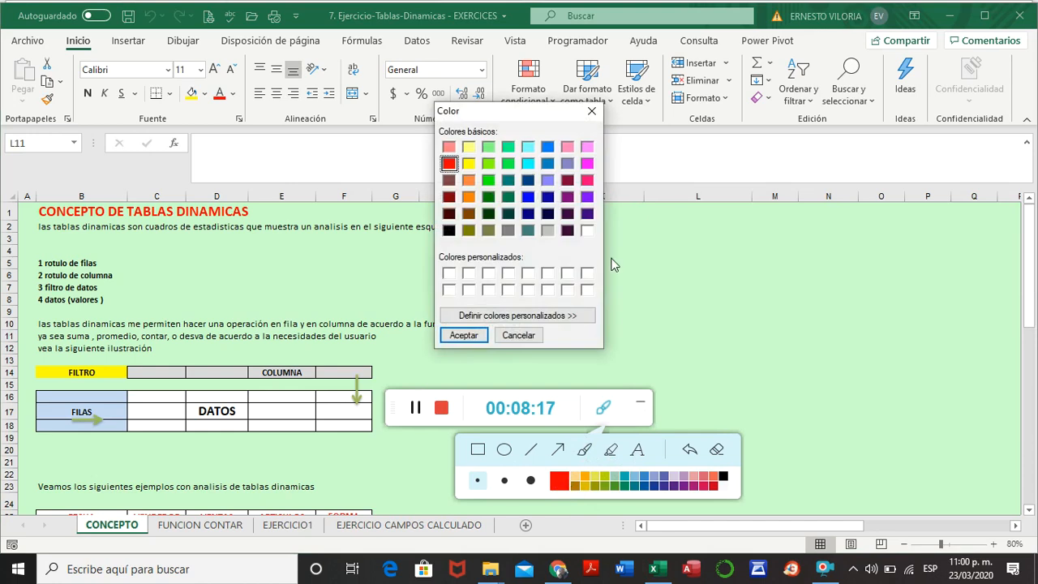
left_click(591, 111)
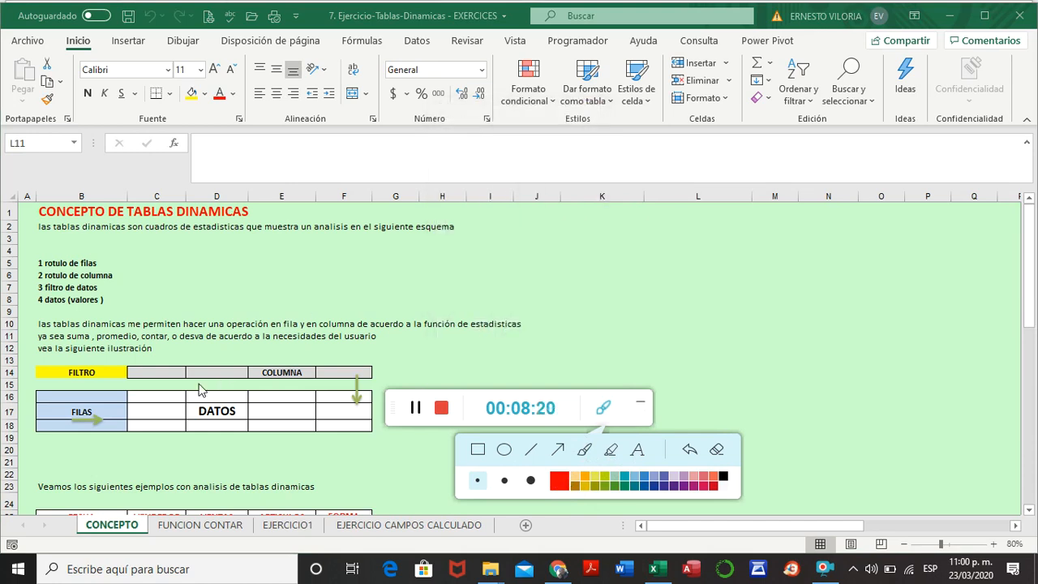
Annotate the layout diagram with a red ellipse around DATOS and red rectangles around the COLUMNA and FILAS areas
left_click(504, 449)
left_click_drag(164, 387, 346, 435)
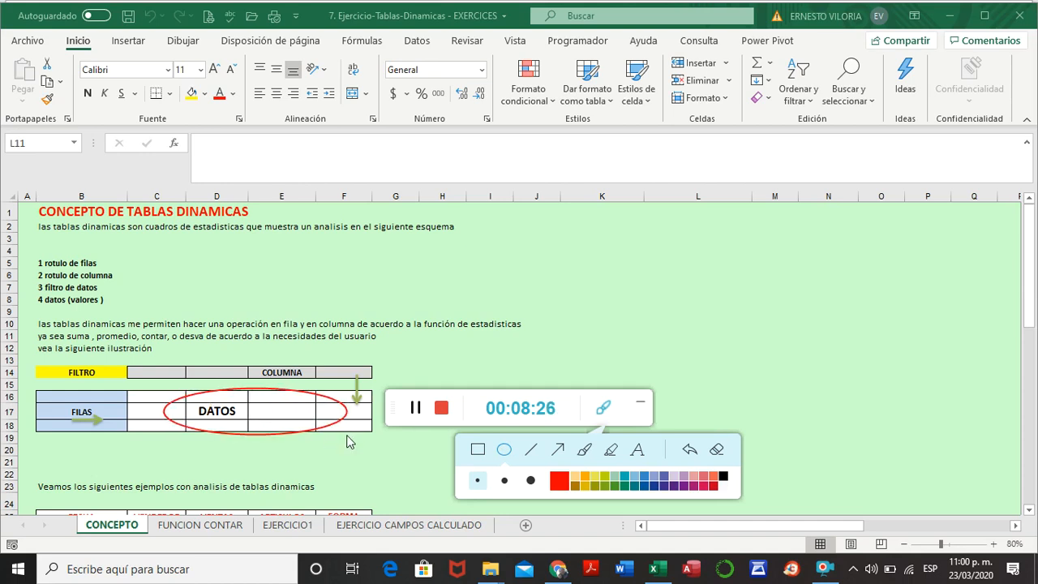
left_click(477, 449)
left_click_drag(188, 352, 360, 379)
mouse_move(63, 391)
left_mouse_down()
mouse_move(89, 451)
mouse_move(118, 448)
left_mouse_up()
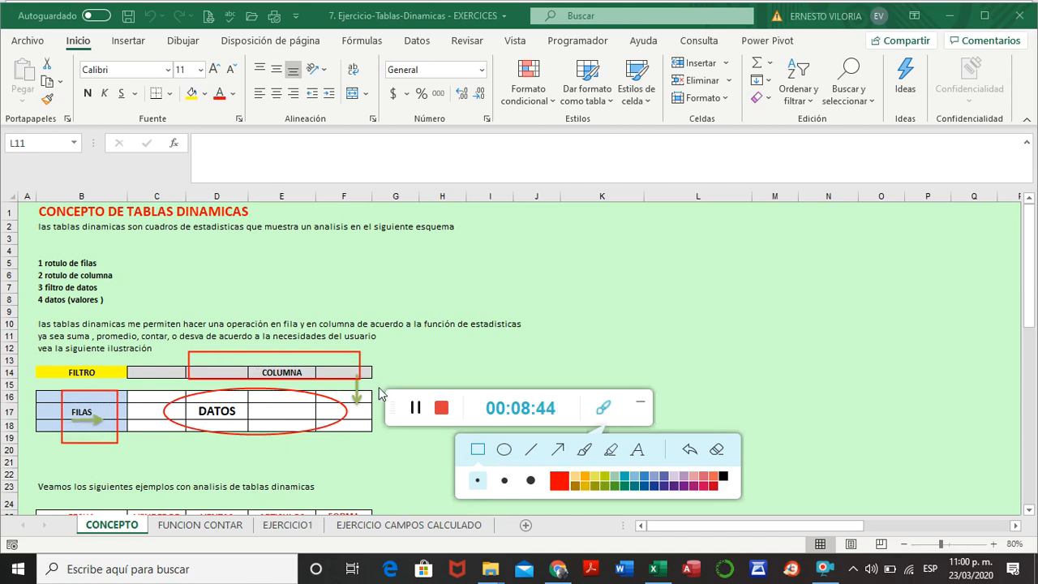
Mark the FILTRO cell of the layout diagram with a yellow highlighter arrow, and clear all annotations
scroll(306, 442, "down", 1)
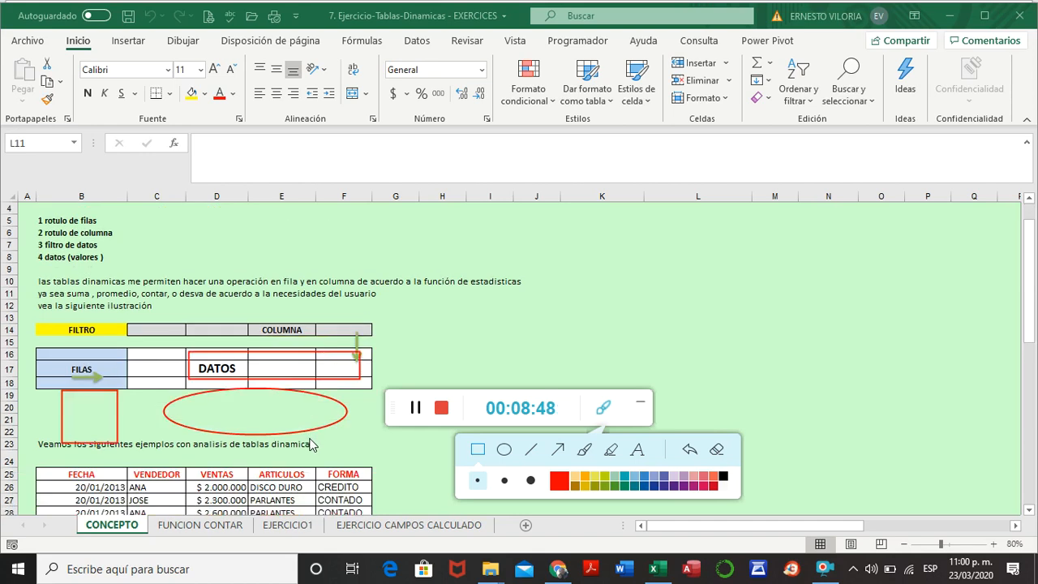
scroll(313, 436, "up", 1)
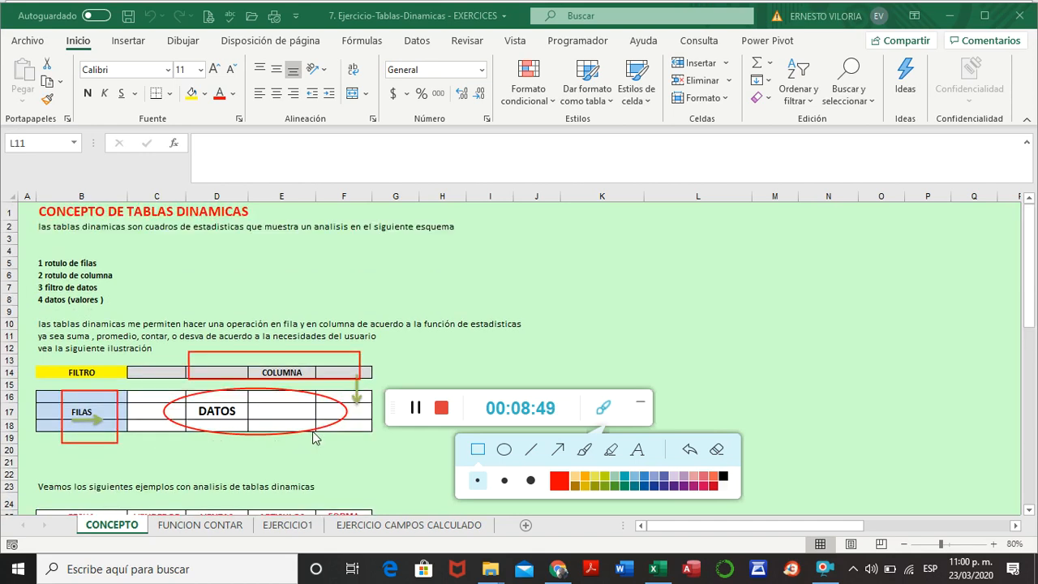
scroll(315, 438, "down", 1)
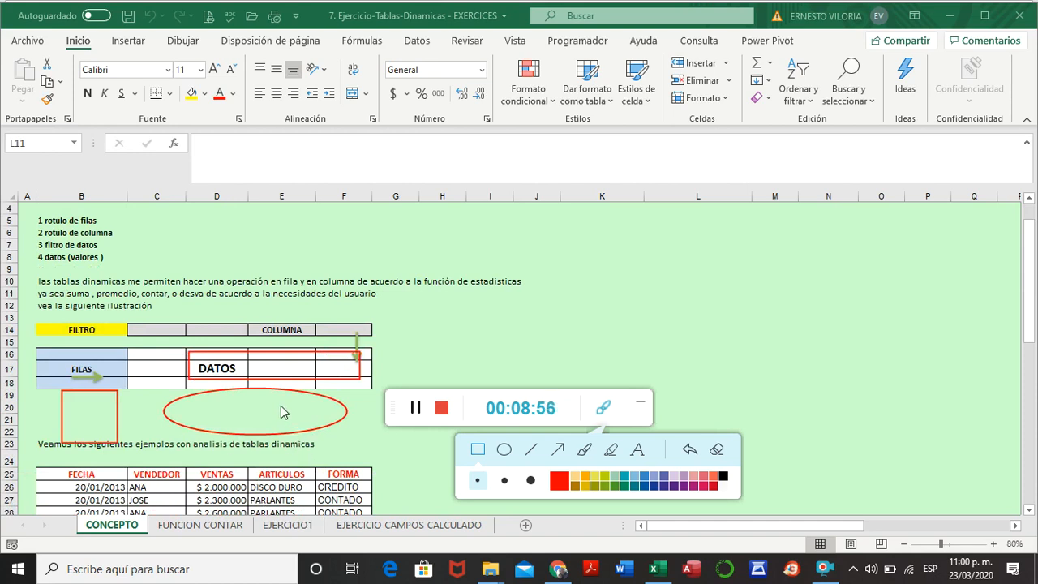
scroll(282, 412, "up", 1)
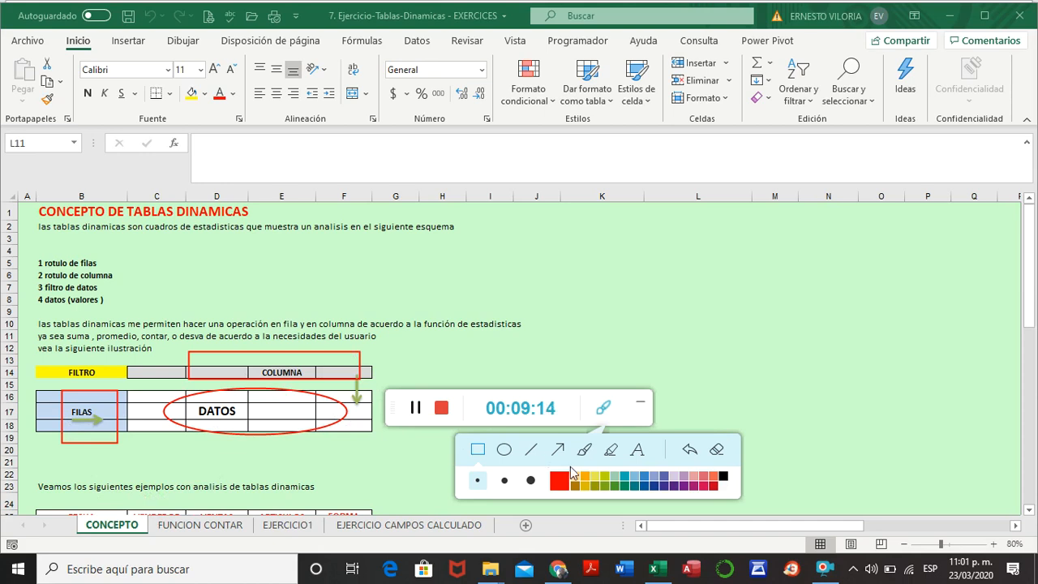
left_click(613, 453)
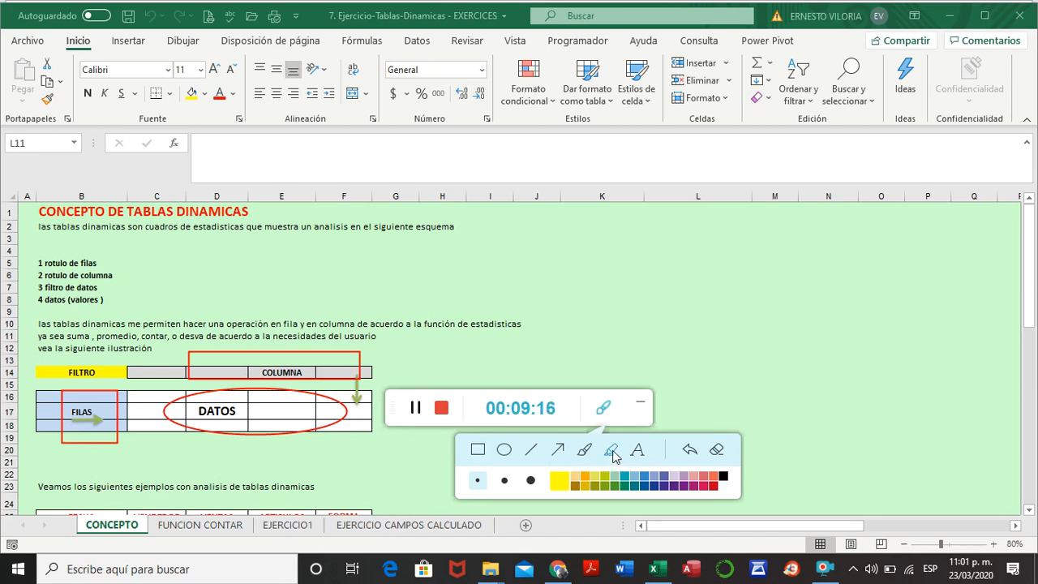
mouse_move(210, 307)
left_mouse_down()
mouse_move(111, 332)
mouse_move(71, 362)
left_mouse_up()
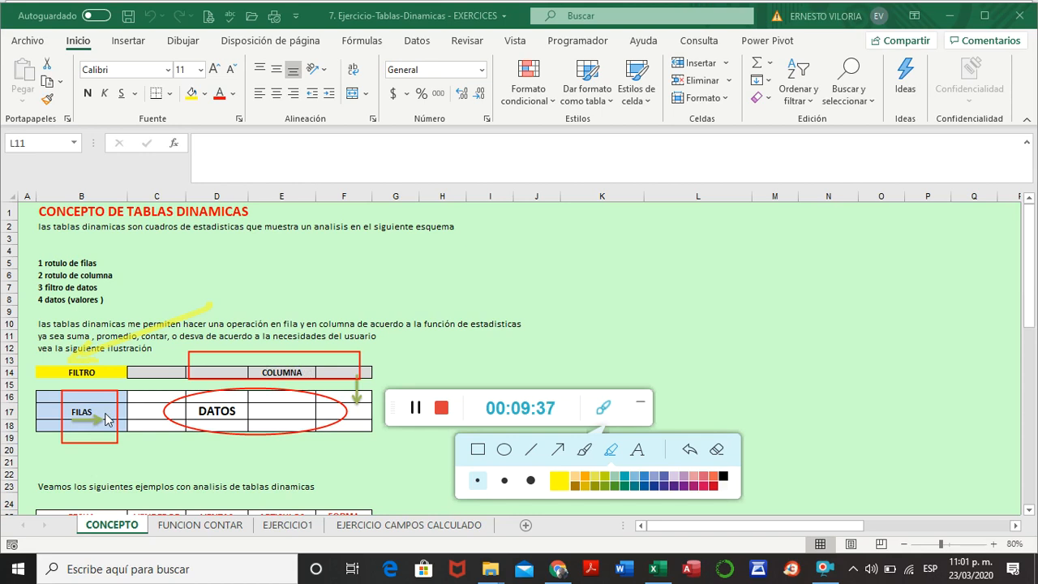
left_click(717, 449)
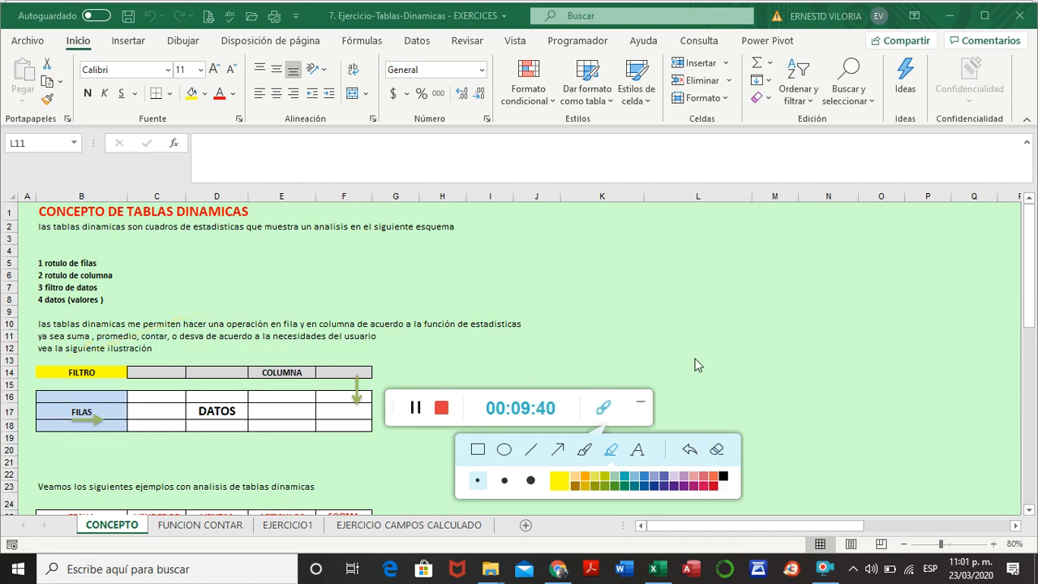
Draw a red downward arrow beside the five statistics questions in rows 54 to 58 below the sales table, and clear it
scroll(702, 368, "down", 4)
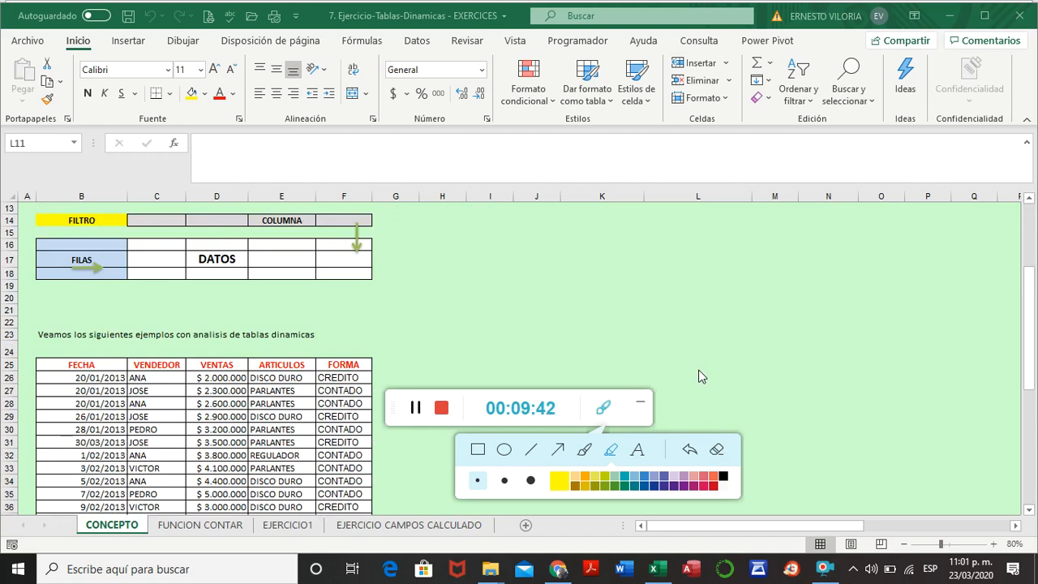
scroll(702, 377, "down", 6)
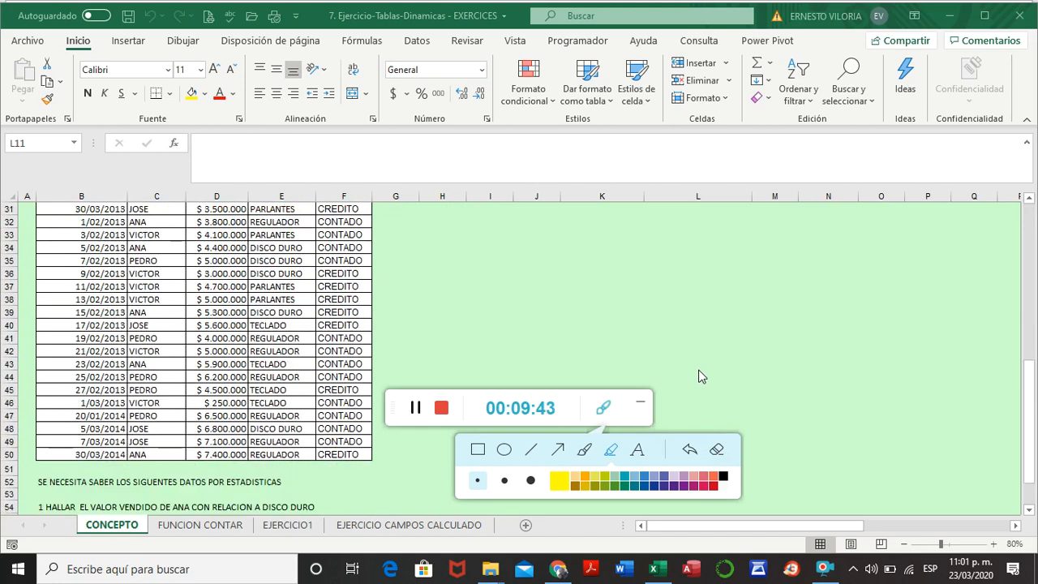
scroll(701, 378, "down", 3)
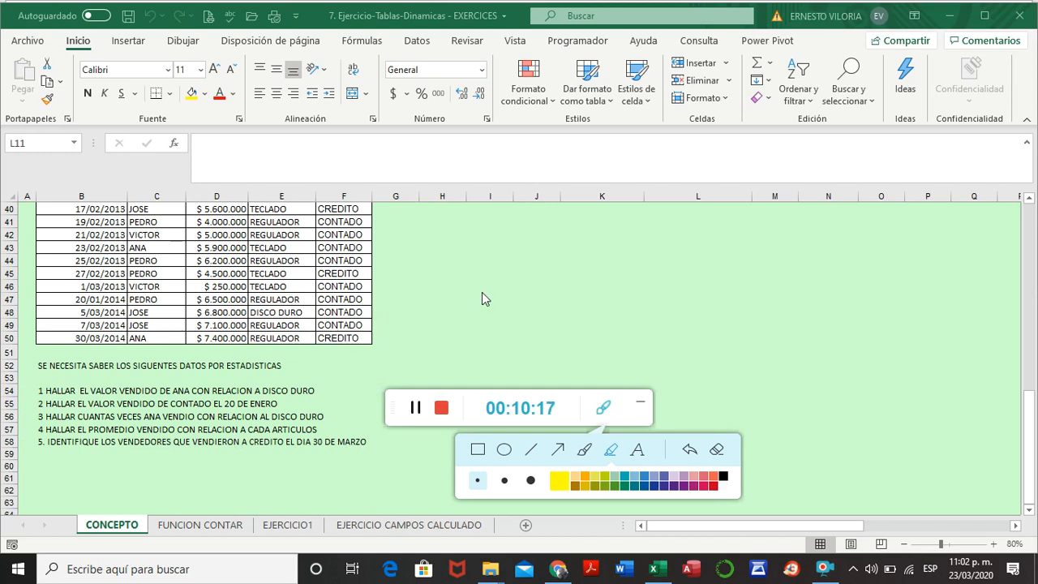
scroll(482, 298, "up", 1)
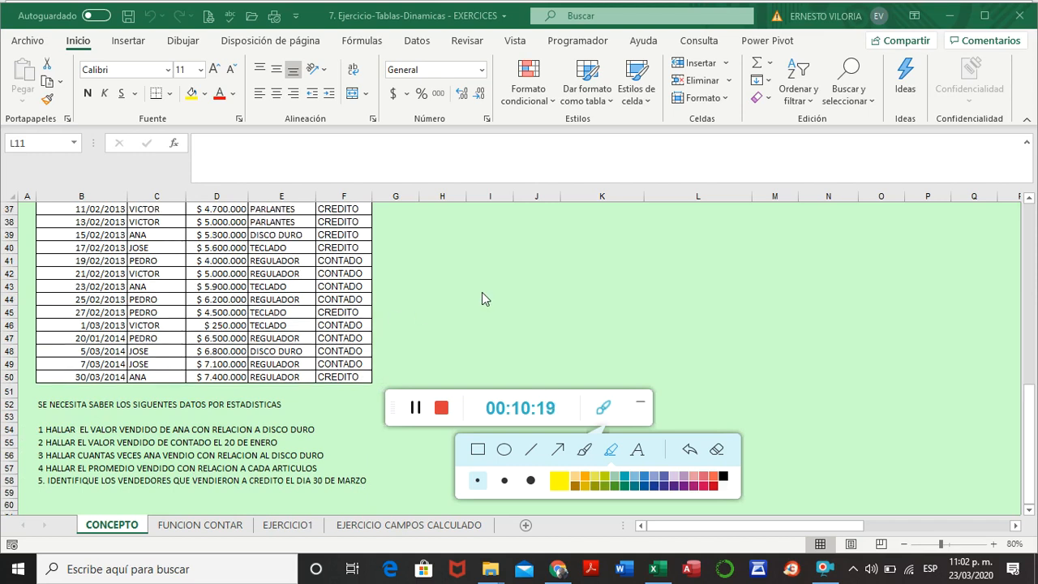
left_click(558, 450)
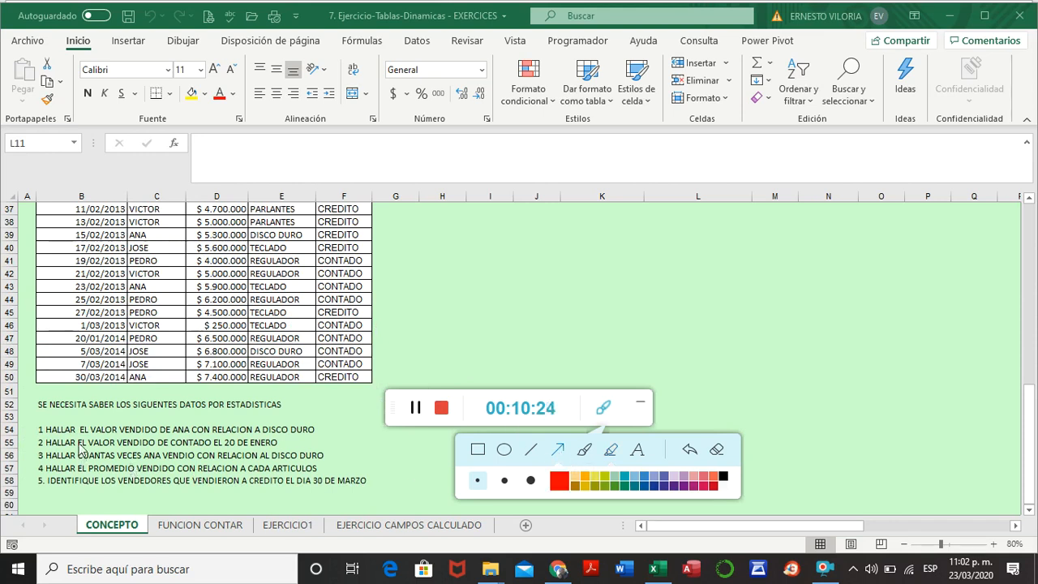
left_click_drag(22, 421, 25, 501)
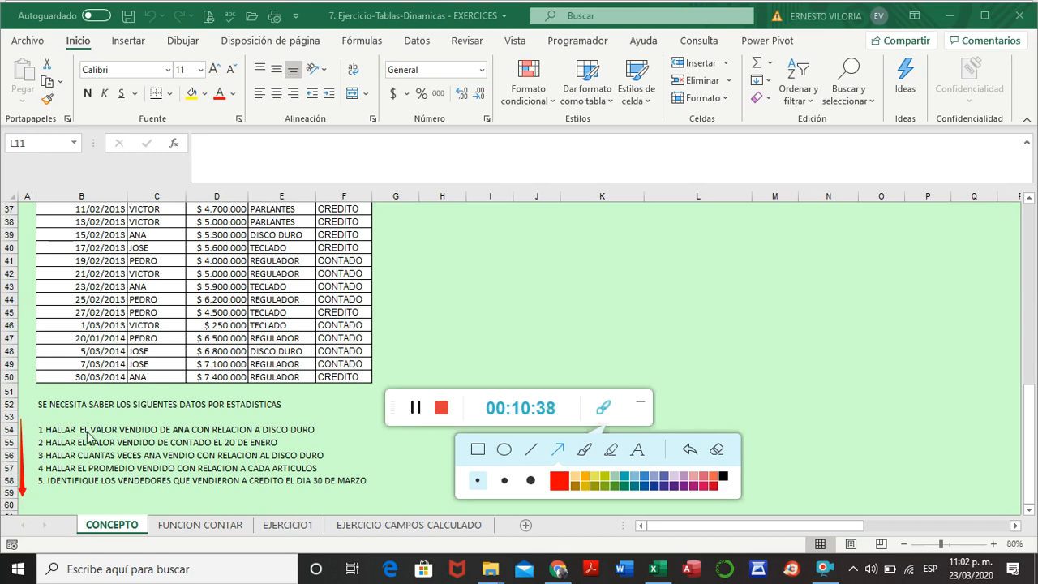
left_click(721, 453)
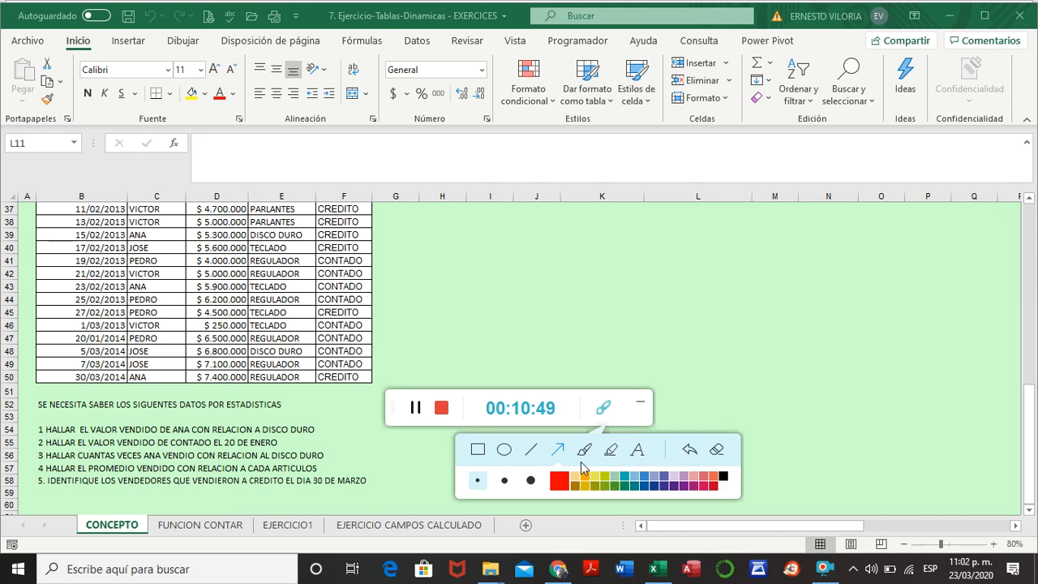
Draw a small red ellipse around the number 1 of the first statistics question in row 54
left_click(505, 450)
left_click_drag(26, 421, 48, 440)
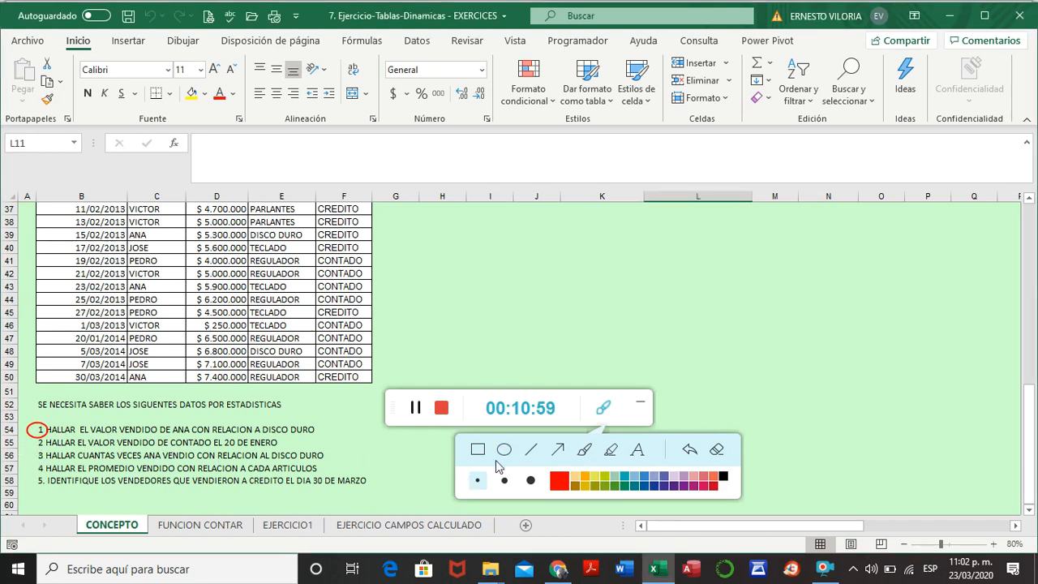
Draw a small red ellipse around the number 3 of the third statistics question in row 56
left_click(504, 449)
left_click_drag(31, 451, 47, 462)
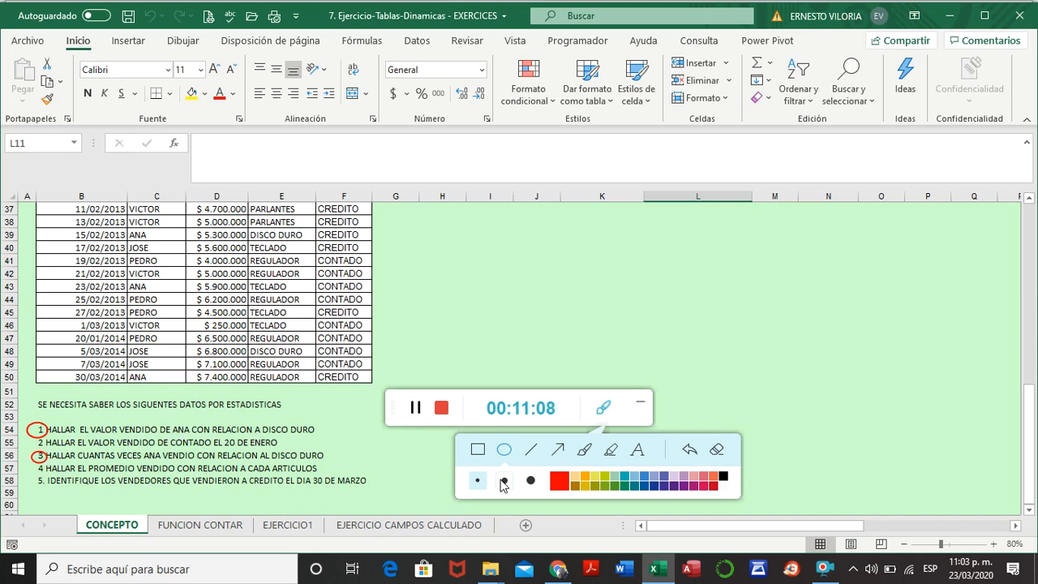
Draw a yellow highlighter arrow pointing to the first statistics question and handwrite "Suma" at its tail
left_click(611, 454)
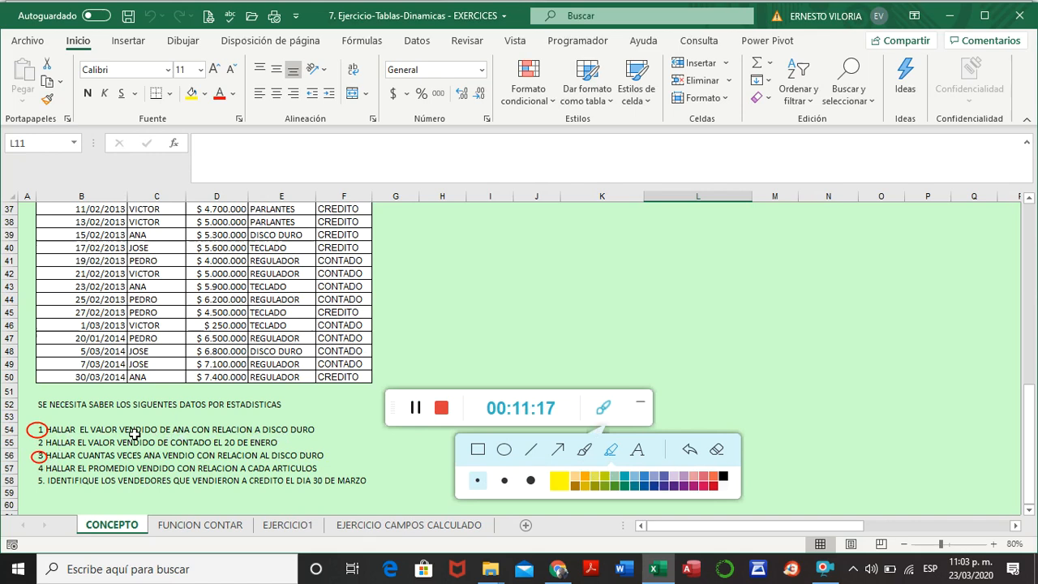
left_click_drag(126, 416, 280, 350)
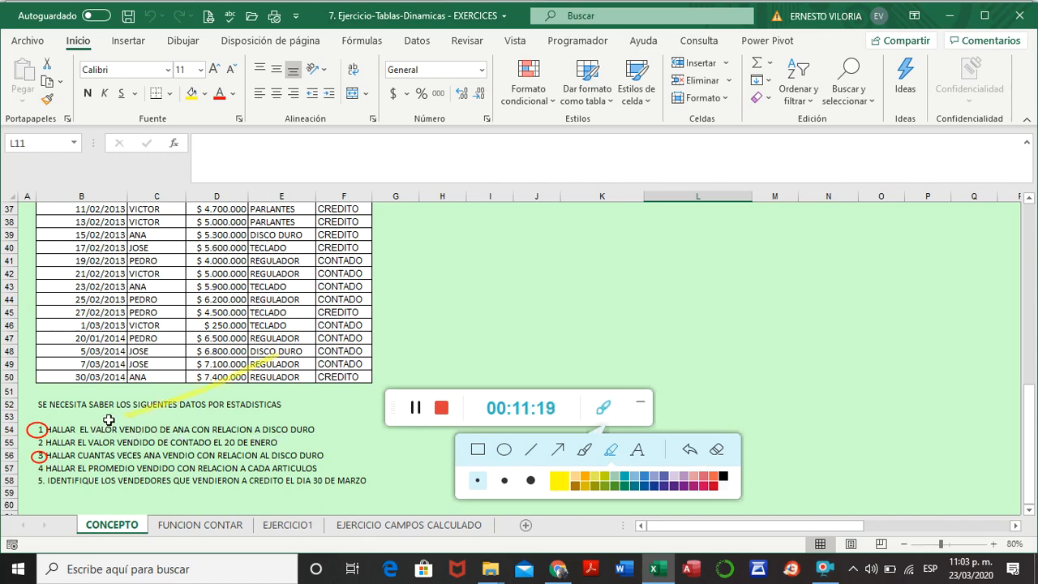
mouse_move(134, 410)
left_mouse_down()
mouse_move(121, 417)
mouse_move(133, 421)
left_mouse_up()
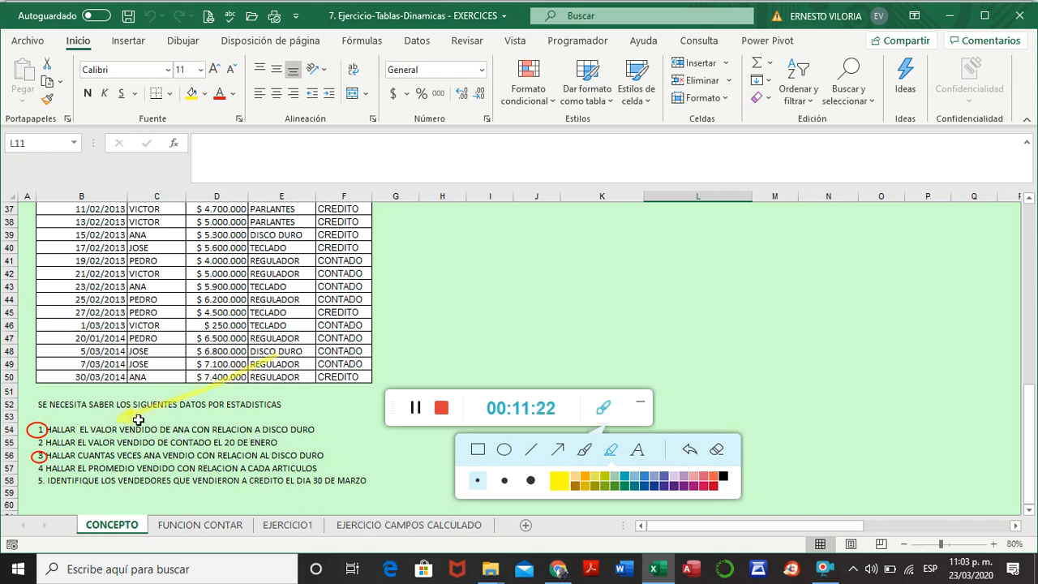
left_click_drag(279, 353, 469, 318)
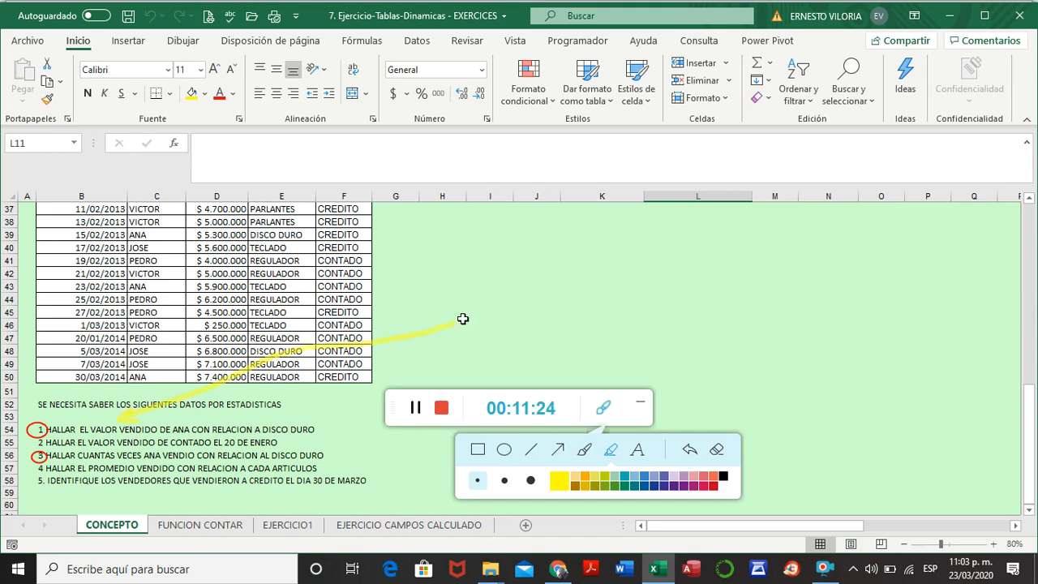
mouse_move(558, 275)
left_mouse_down()
mouse_move(512, 304)
mouse_move(527, 334)
mouse_move(514, 336)
left_mouse_up()
mouse_move(561, 305)
left_mouse_down()
mouse_move(579, 322)
mouse_move(582, 305)
mouse_move(600, 299)
mouse_move(609, 316)
mouse_move(666, 299)
mouse_move(695, 311)
left_mouse_up()
Draw a crimson highlighter arrow pointing to the third statistics question in row 56 and handwrite "contar" at its tail
left_click(705, 486)
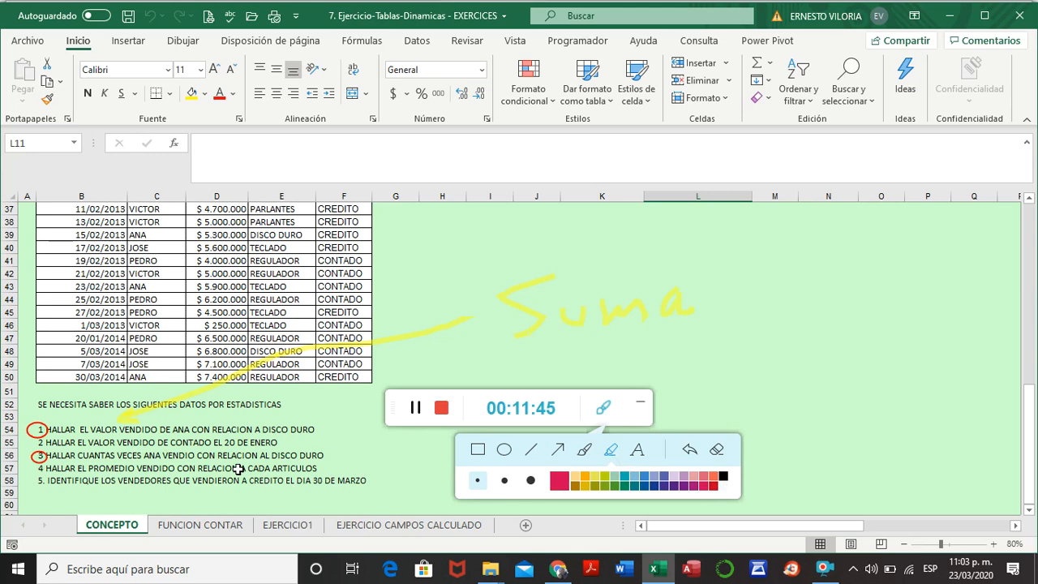
left_click_drag(246, 463, 310, 509)
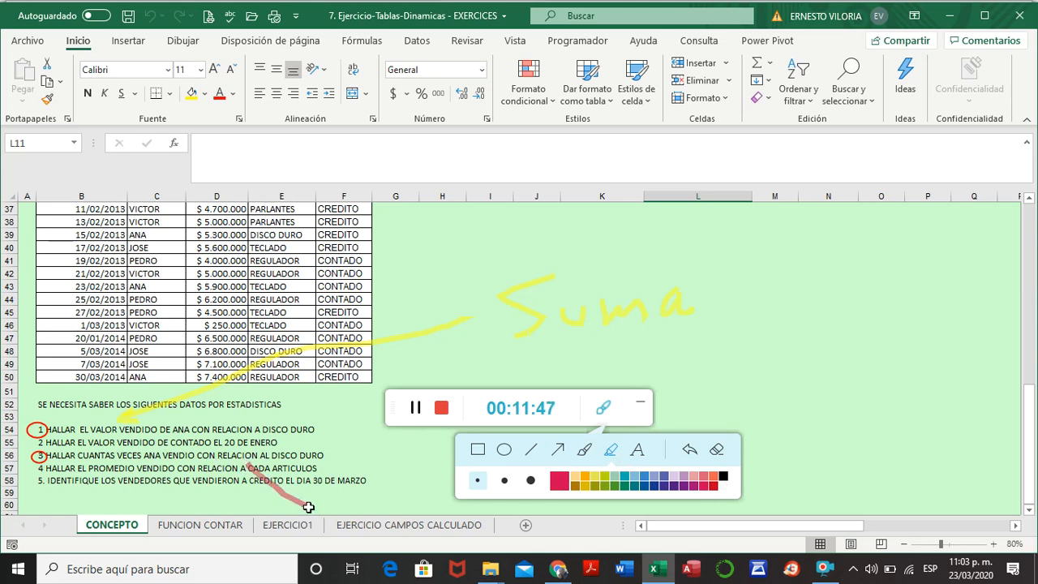
left_click_drag(252, 461, 262, 468)
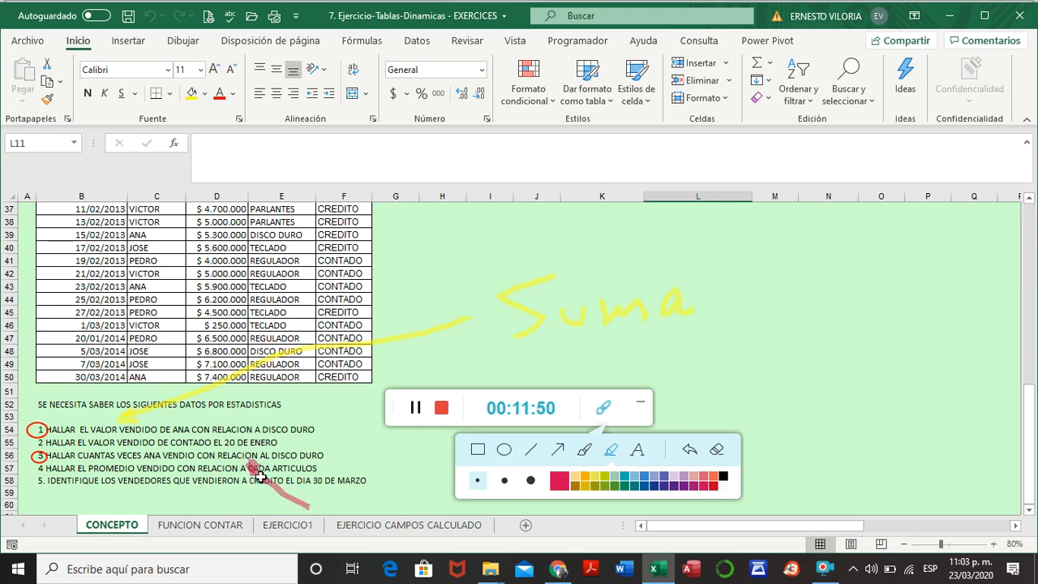
mouse_move(333, 494)
left_mouse_down()
mouse_move(332, 510)
mouse_move(354, 495)
mouse_move(387, 508)
mouse_move(403, 489)
mouse_move(397, 510)
mouse_move(409, 484)
mouse_move(417, 513)
mouse_move(415, 493)
mouse_move(423, 513)
mouse_move(430, 507)
left_mouse_up()
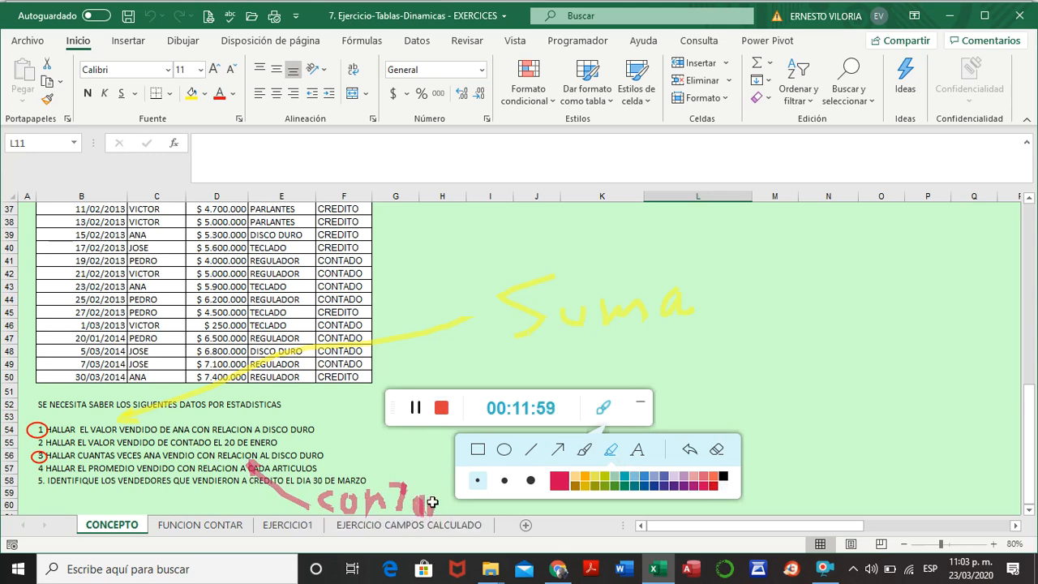
left_click_drag(404, 485, 416, 487)
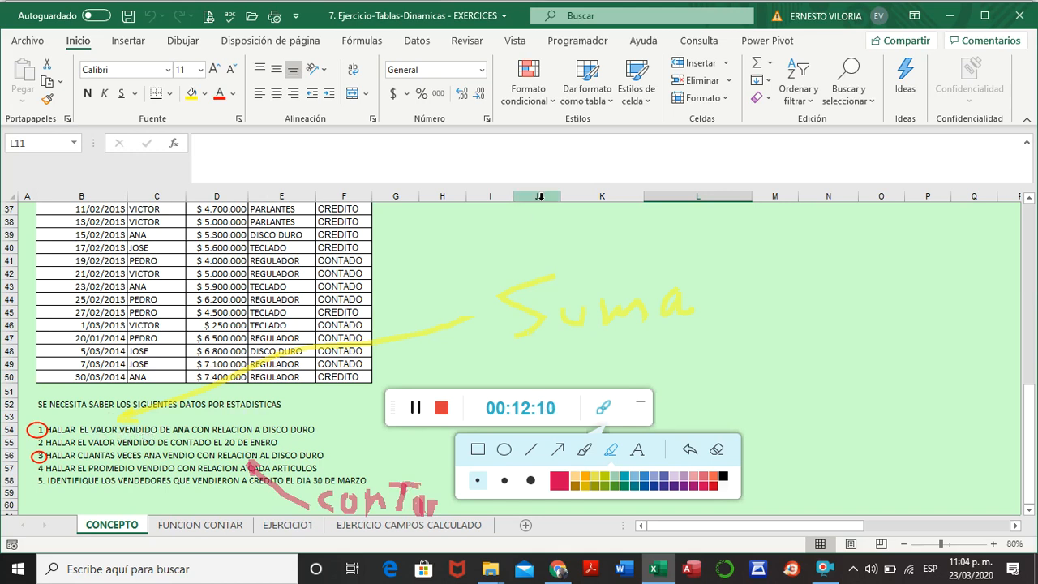
Handwrite "1 Σ ventas" with the crimson highlighter in the empty area beside rows 37 to 41 of the table
mouse_move(438, 228)
left_mouse_down()
mouse_move(448, 212)
mouse_move(446, 238)
mouse_move(457, 241)
left_mouse_up()
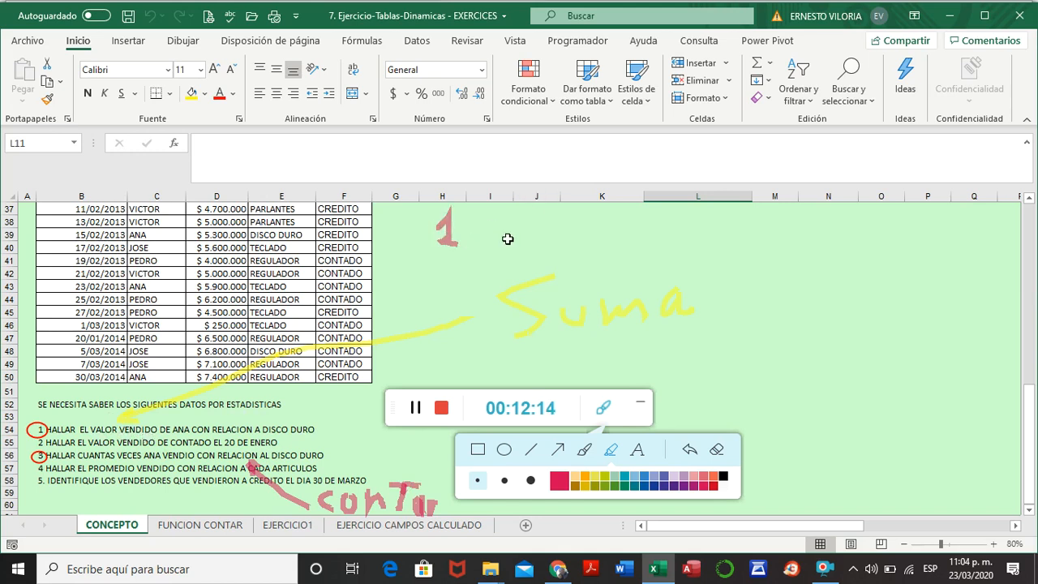
mouse_move(509, 215)
left_mouse_down()
mouse_move(523, 235)
mouse_move(539, 219)
mouse_move(557, 236)
mouse_move(590, 239)
mouse_move(608, 260)
left_mouse_up()
mouse_move(592, 222)
left_mouse_down()
mouse_move(620, 219)
mouse_move(637, 252)
mouse_move(649, 240)
left_mouse_up()
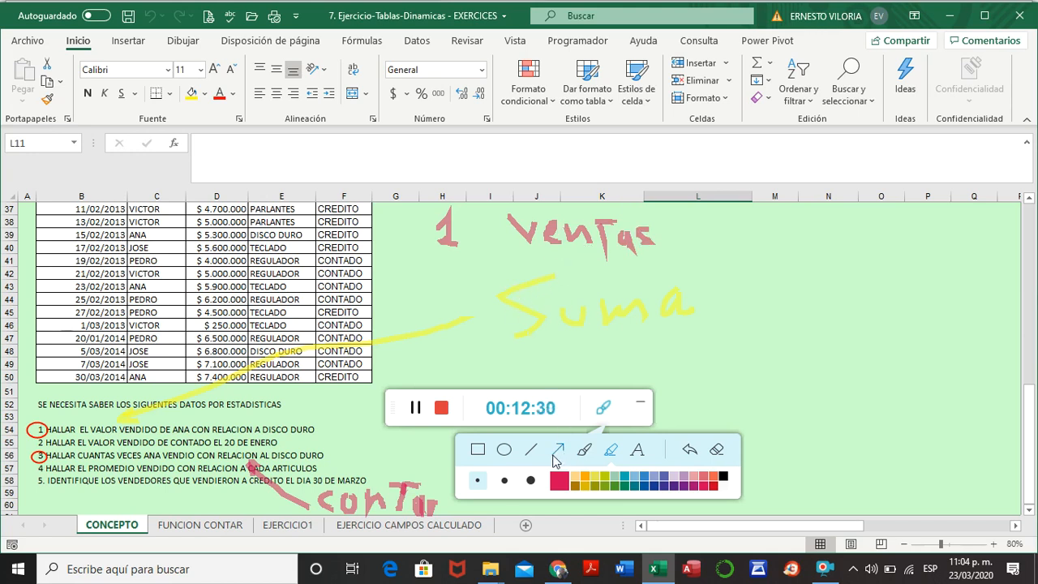
mouse_move(495, 208)
left_mouse_down()
mouse_move(463, 209)
mouse_move(514, 258)
left_mouse_up()
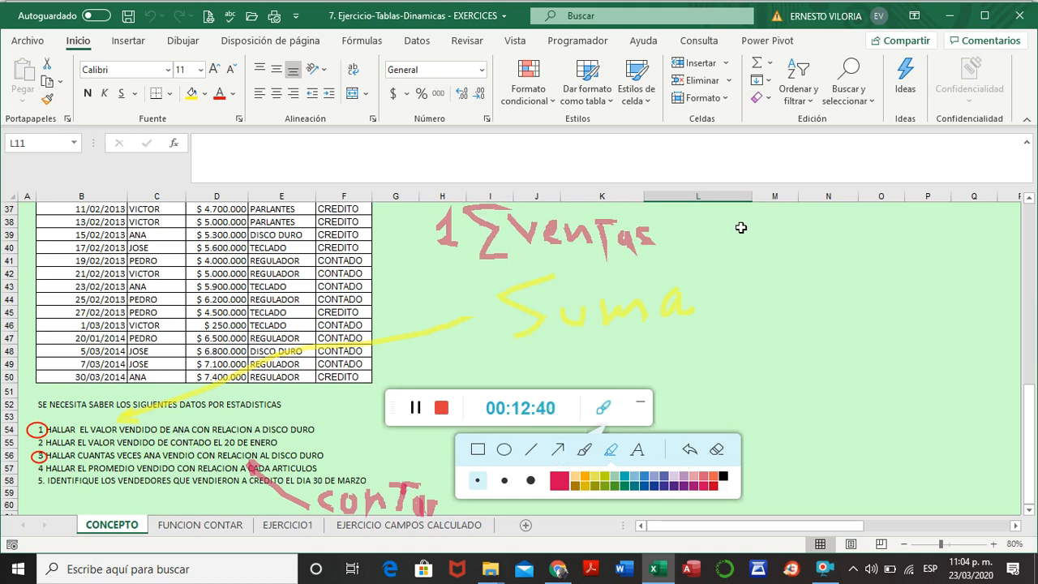
Handwrite "vendedor" and "Articulo" beside the sum-of-sales note, and add a closing parenthesis after its number 1
mouse_move(737, 226)
left_mouse_down()
mouse_move(745, 241)
mouse_move(761, 216)
mouse_move(780, 241)
mouse_move(788, 227)
mouse_move(814, 243)
mouse_move(831, 213)
mouse_move(856, 251)
mouse_move(871, 223)
mouse_move(881, 248)
mouse_move(910, 235)
mouse_move(910, 248)
mouse_move(925, 224)
left_mouse_up()
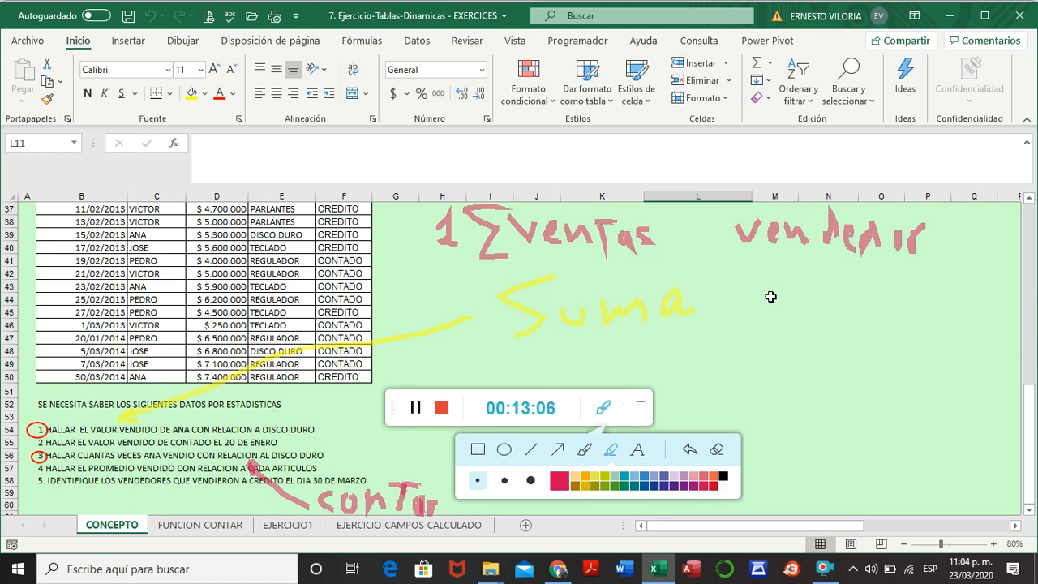
left_click_drag(783, 289, 780, 319)
mouse_move(787, 281)
left_mouse_down()
mouse_move(810, 309)
mouse_move(801, 301)
mouse_move(825, 306)
mouse_move(836, 288)
mouse_move(858, 293)
mouse_move(858, 304)
mouse_move(872, 283)
mouse_move(879, 302)
mouse_move(912, 307)
mouse_move(944, 280)
mouse_move(947, 307)
mouse_move(985, 294)
mouse_move(973, 281)
left_mouse_up()
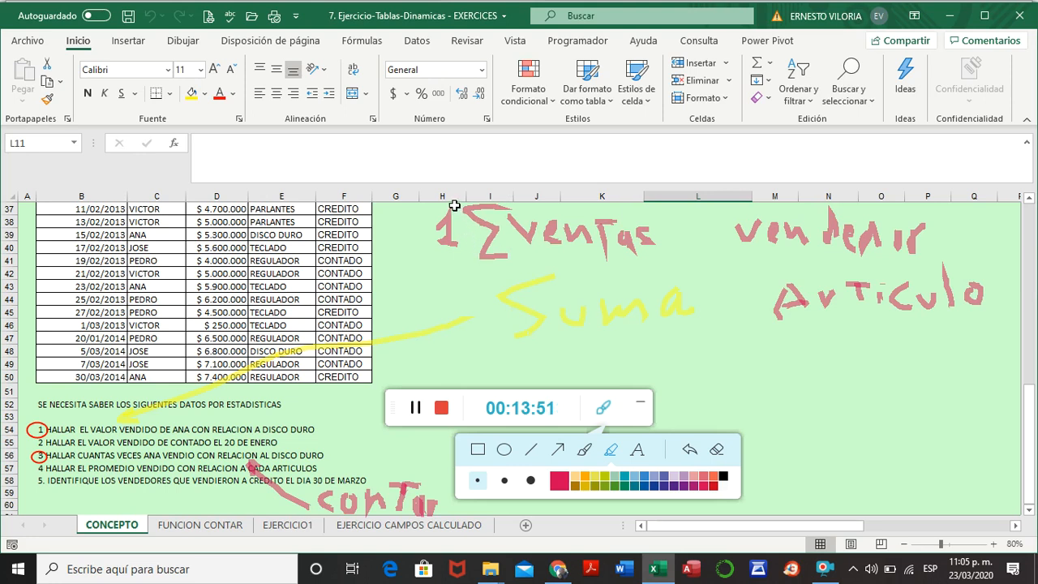
mouse_move(454, 204)
left_mouse_down()
mouse_move(465, 243)
mouse_move(455, 265)
left_mouse_up()
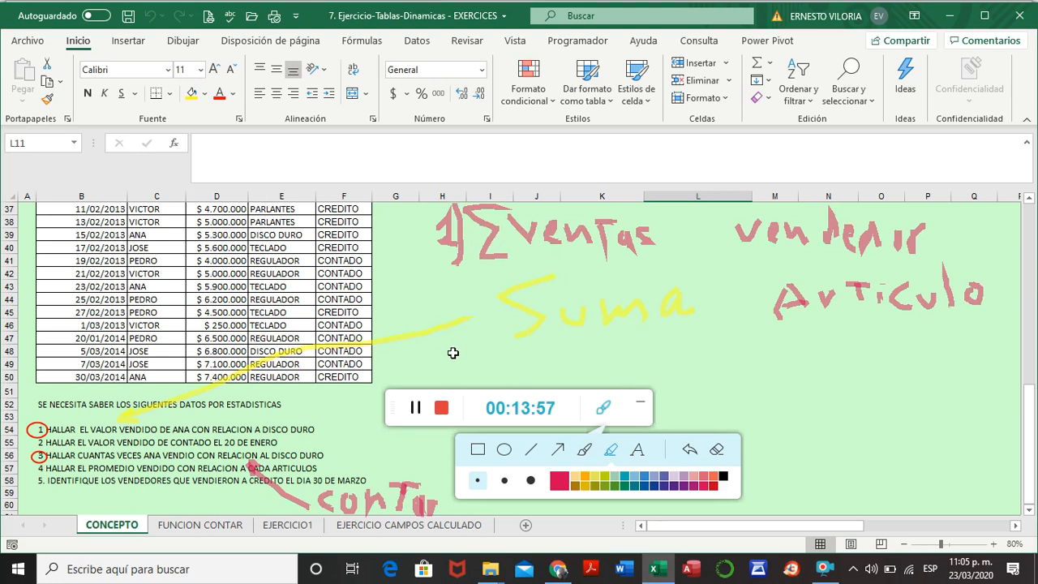
Handwrite "3)" below the "Suma" note and draw a crimson arrow from "contar" up to it
mouse_move(454, 352)
left_mouse_down()
mouse_move(470, 358)
mouse_move(459, 367)
mouse_move(477, 386)
mouse_move(460, 391)
left_mouse_up()
left_click_drag(480, 347, 495, 380)
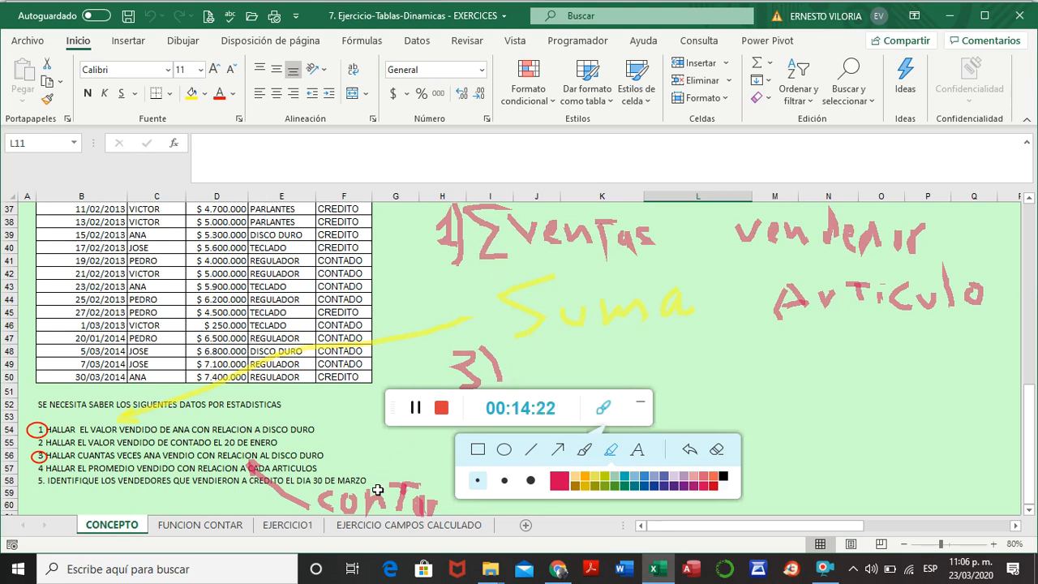
mouse_move(391, 478)
left_mouse_down()
mouse_move(526, 389)
mouse_move(536, 360)
mouse_move(532, 375)
left_mouse_up()
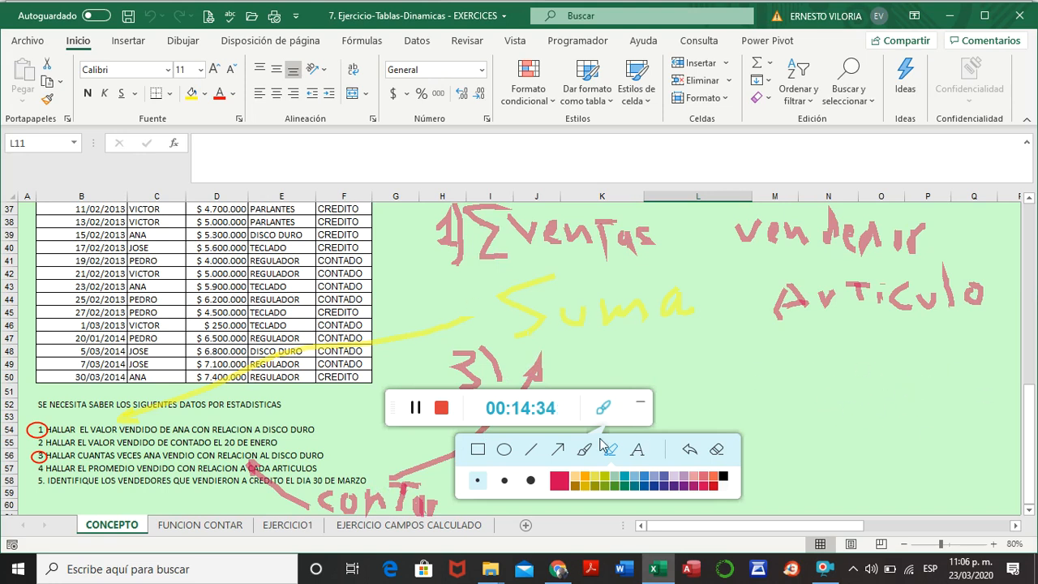
Draw a large red ellipse in the empty area around columns M to P and enter ANALISIS in cell N52 inside it
left_click(504, 457)
mouse_move(757, 376)
left_mouse_down()
mouse_move(773, 394)
mouse_move(972, 478)
left_mouse_up()
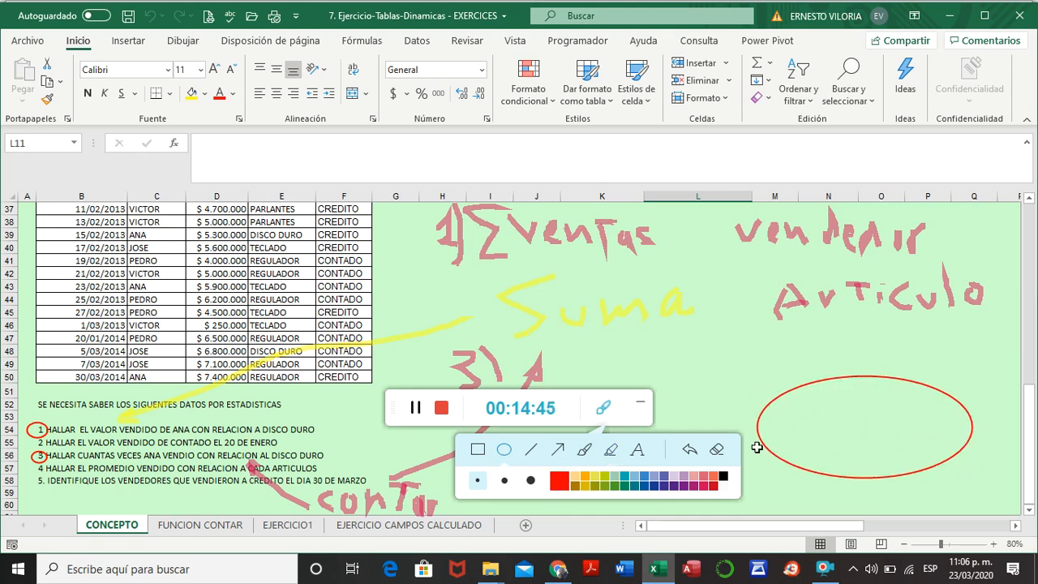
left_click(637, 453)
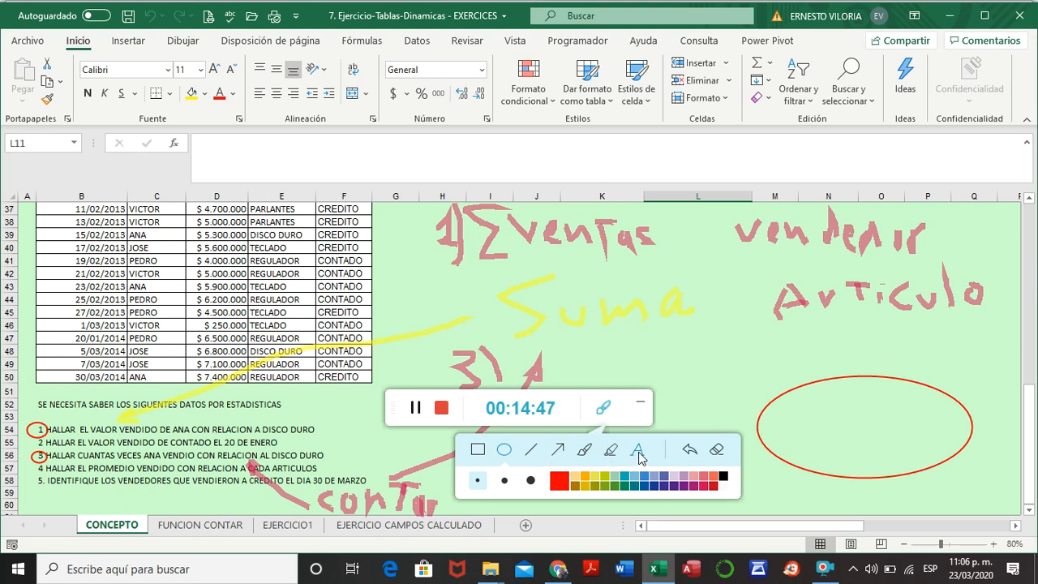
left_click(803, 405)
left_click(807, 413)
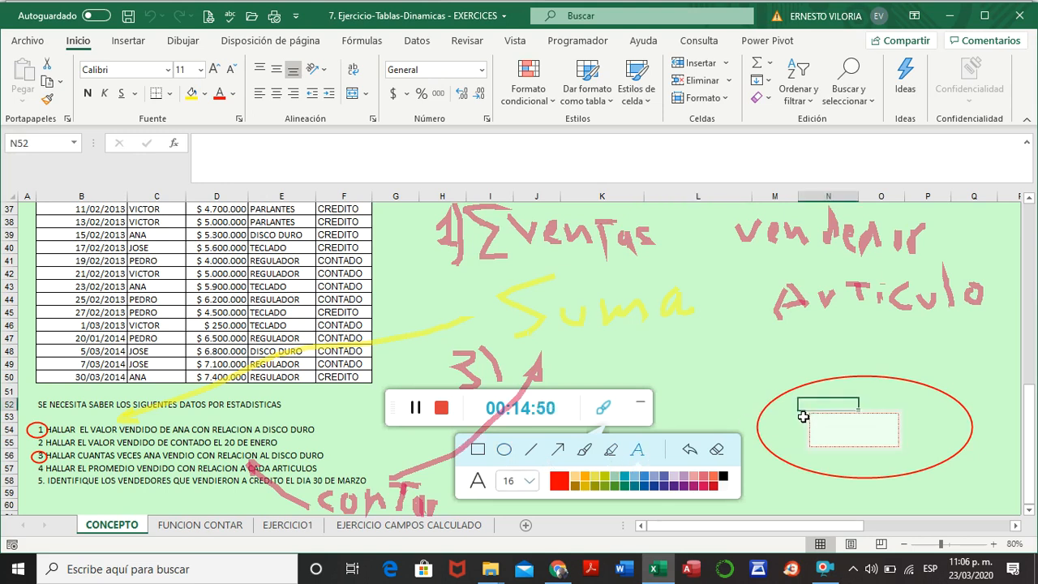
type("ANALISIS")
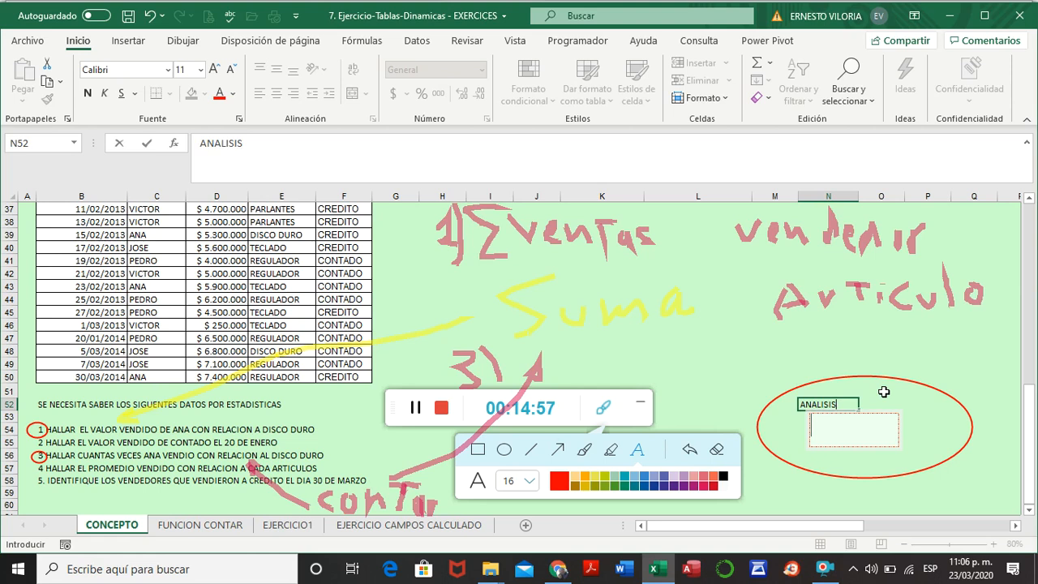
left_click(882, 392)
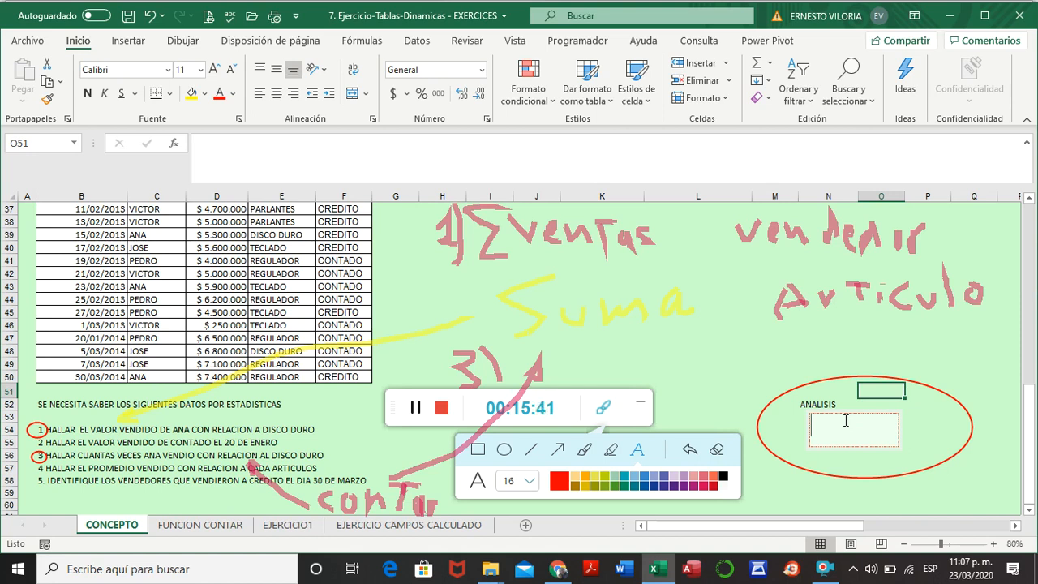
Clear all the drawn annotations and delete the text in cell N52
left_click(722, 454)
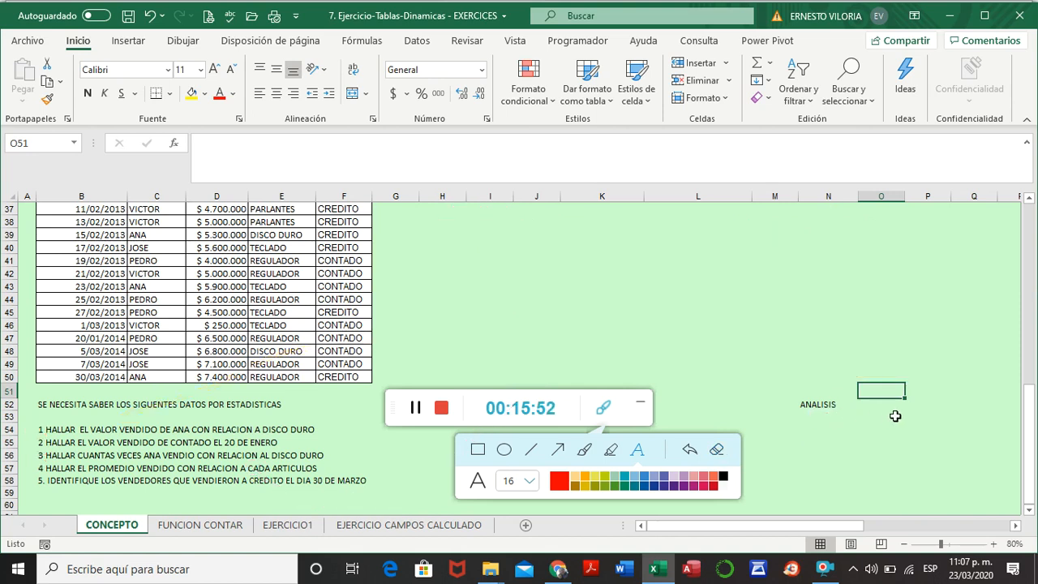
left_click(820, 410)
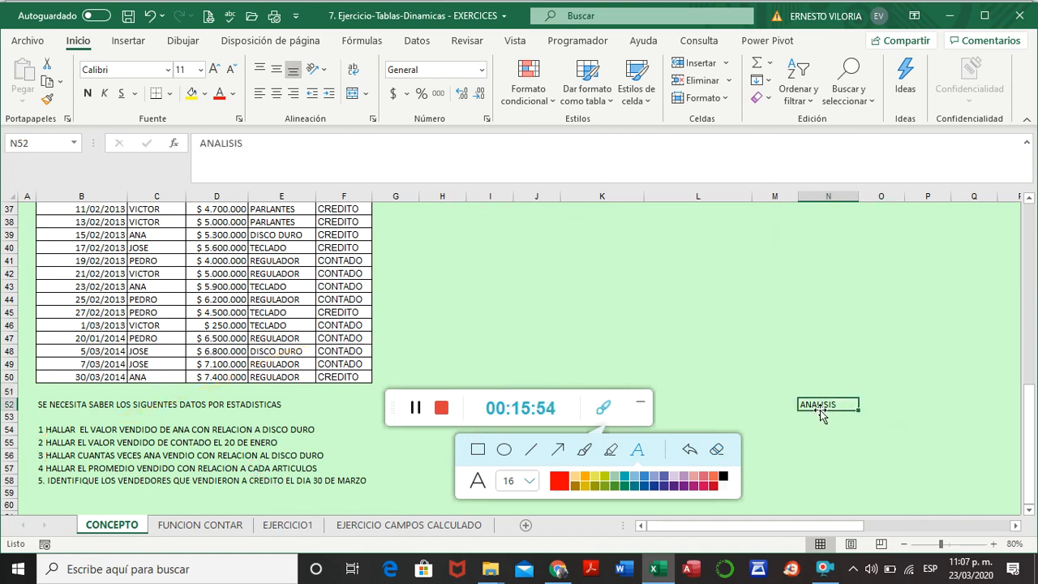
key("Delete")
Hide the floating annotation toolbar to leave the layout diagram and sales table unobstructed
scroll(824, 408, "up", 7)
scroll(826, 408, "up", 1)
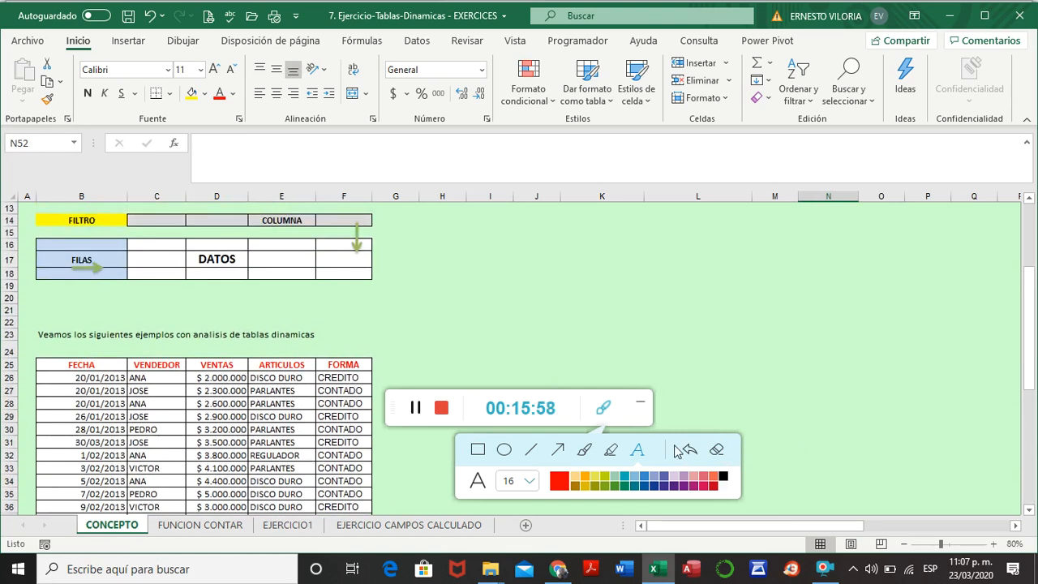
left_click(642, 408)
left_click(642, 410)
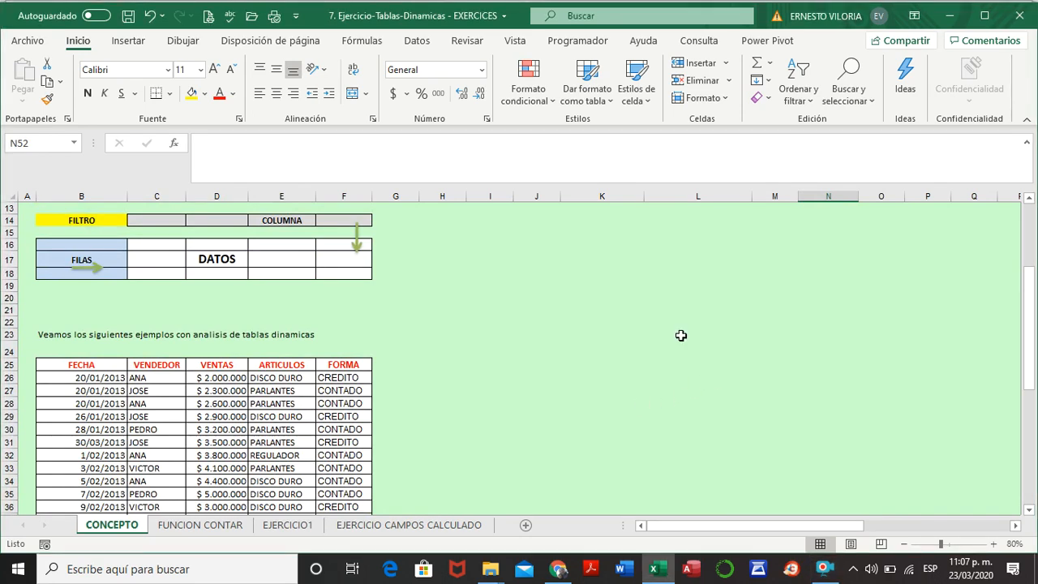
scroll(593, 319, "up", 4)
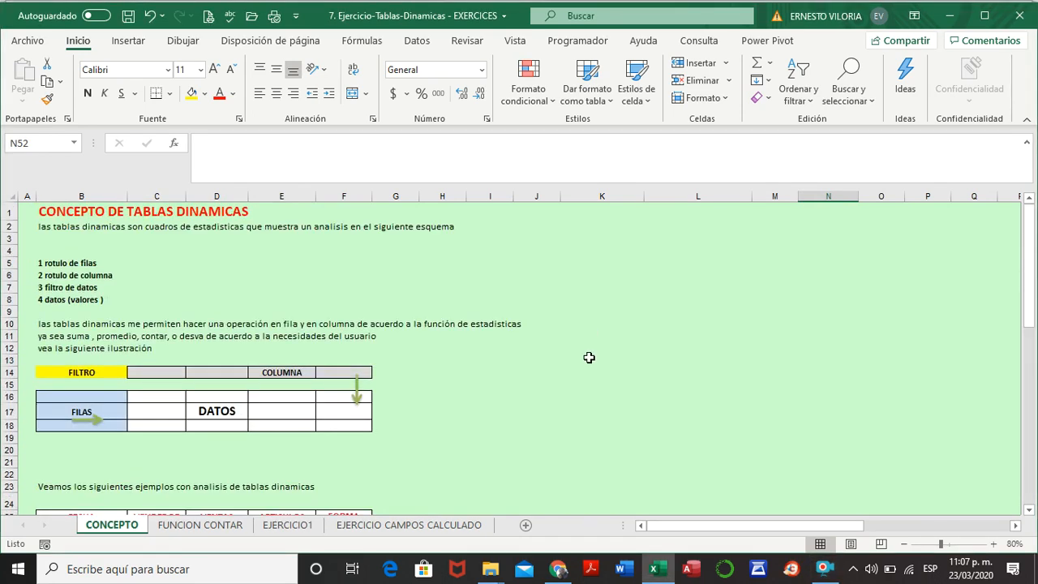
scroll(589, 357, "down", 4)
scroll(589, 361, "down", 1)
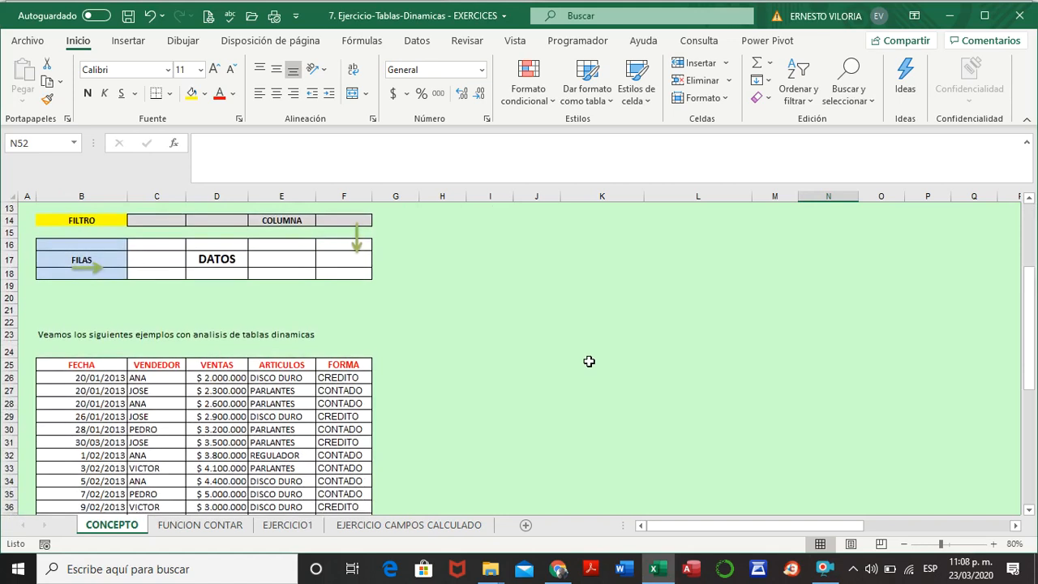
left_click(490, 364)
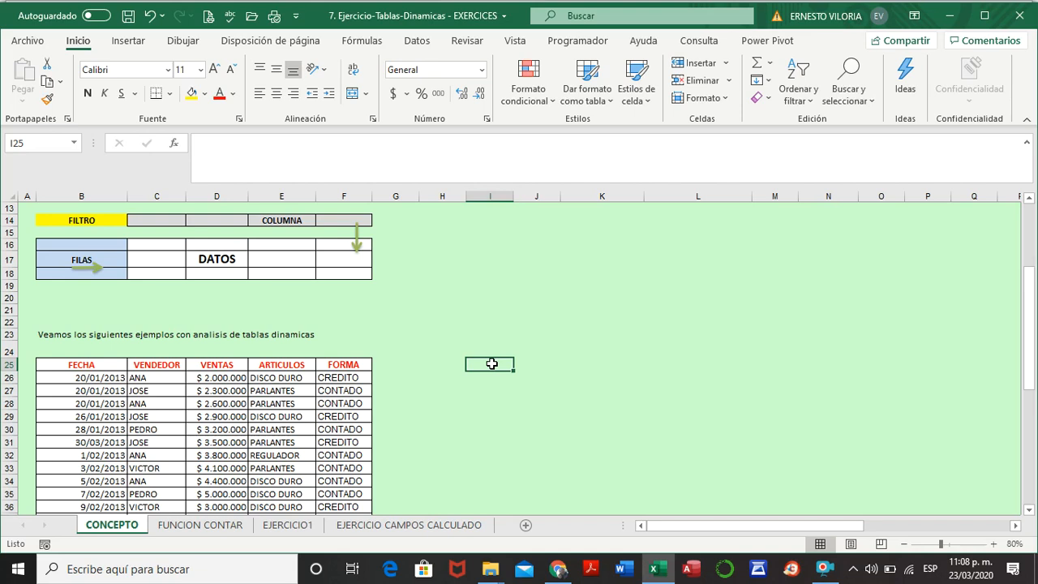
left_click(539, 358)
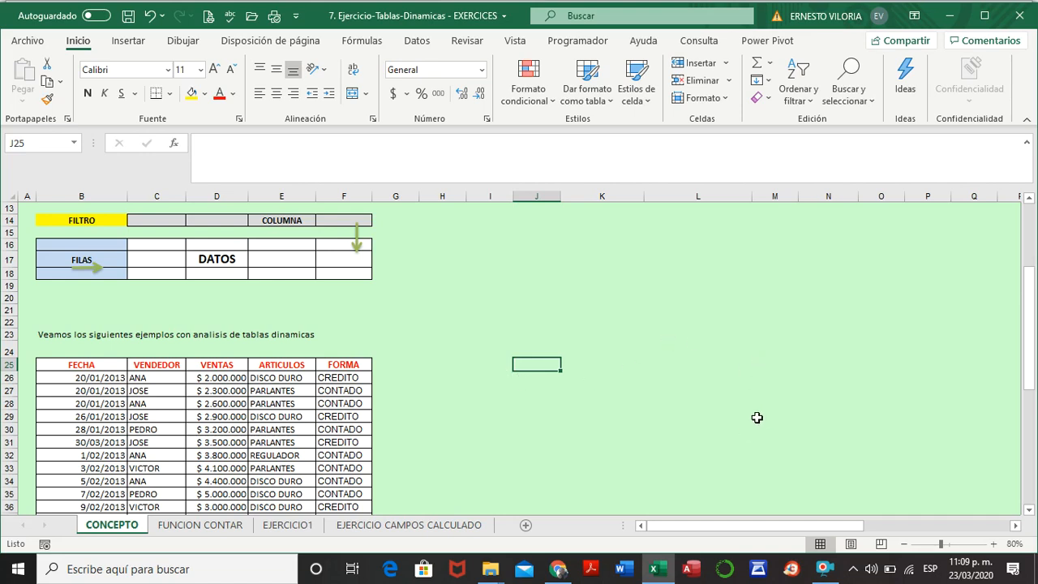
Select the whole sales table with its headers, from FECHA in B25 to the last FORMA entry in F50
mouse_move(821, 570)
left_click(304, 428)
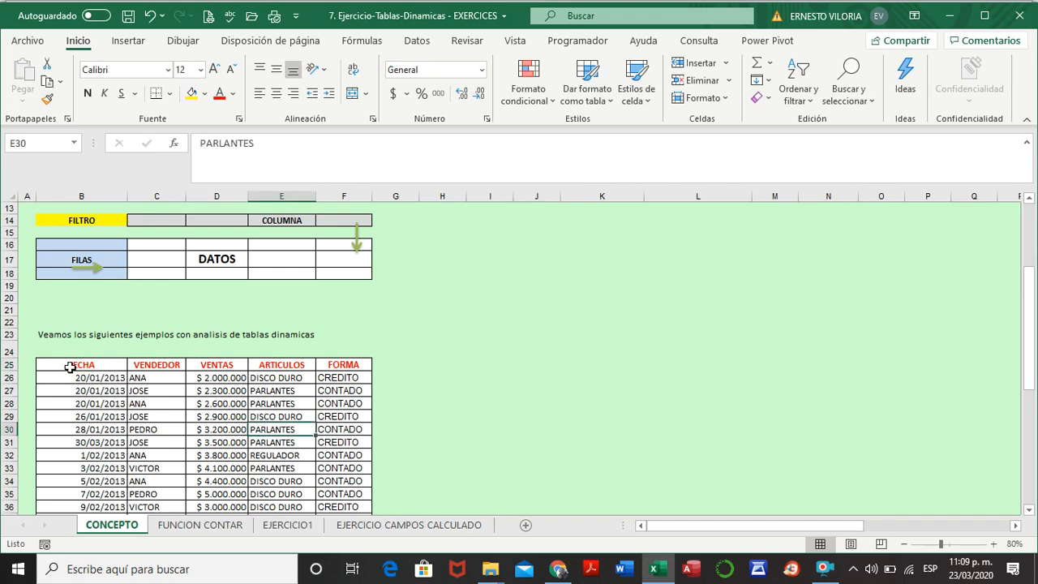
left_click_drag(71, 367, 356, 470)
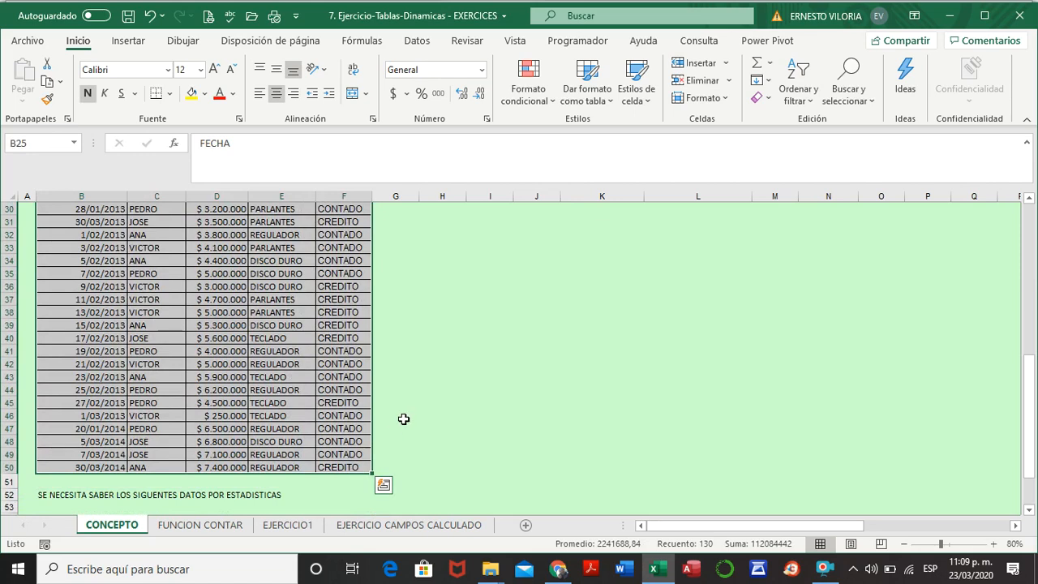
scroll(403, 420, "up", 3)
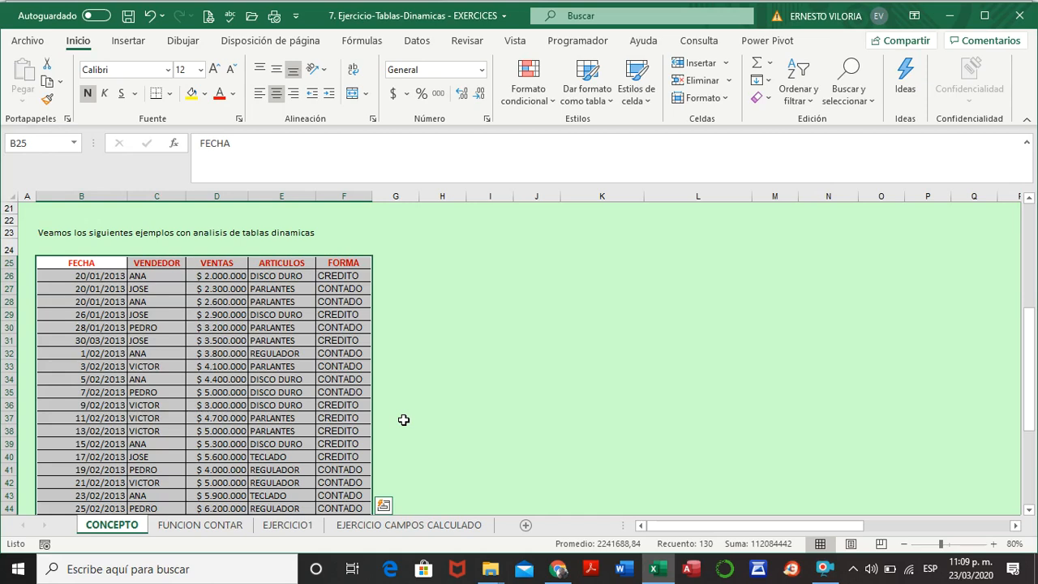
scroll(423, 387, "down", 3)
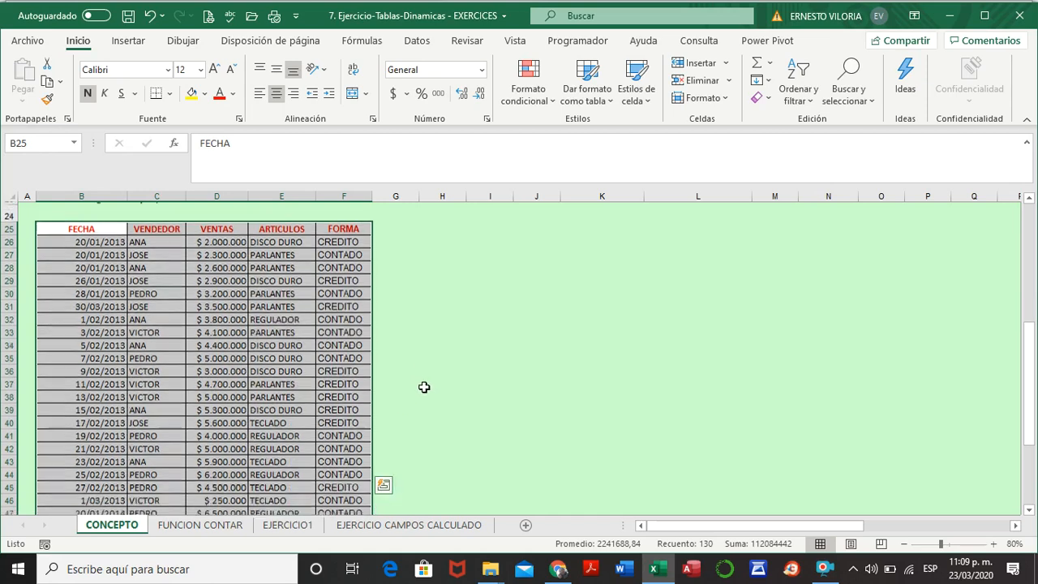
Select cell D30 in the VENTAS column so the active cell lies inside the sales table
scroll(423, 388, "up", 2)
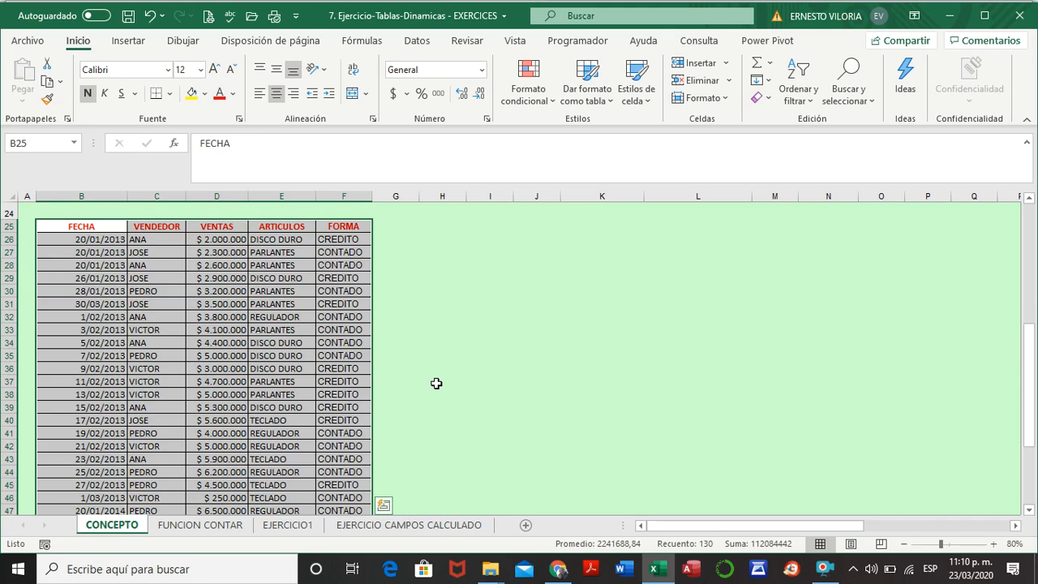
scroll(435, 384, "up", 1)
left_click(221, 326)
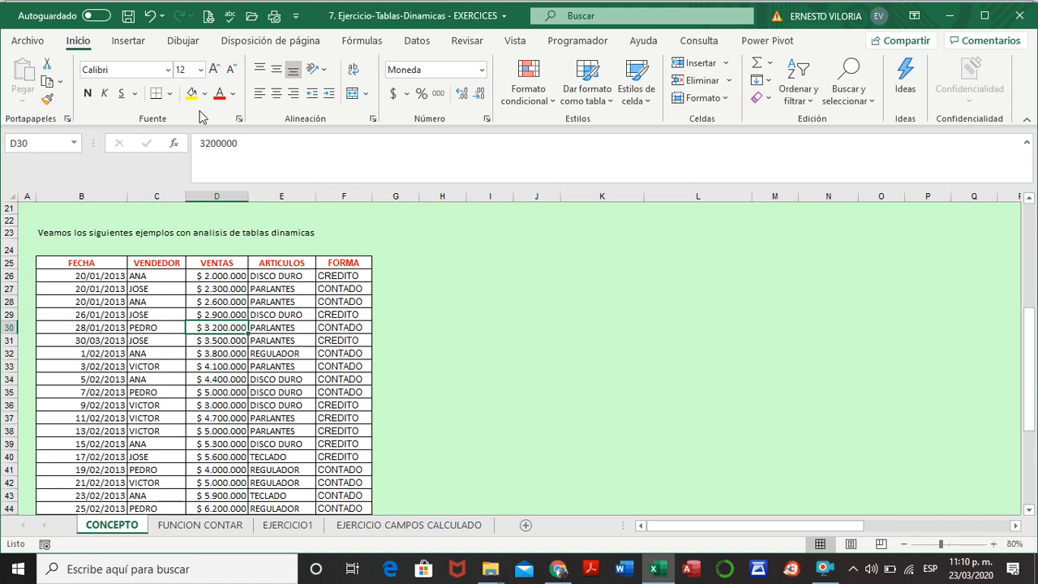
Open the help article on creating a pivot table, read its first instructions and close it
left_click(130, 42)
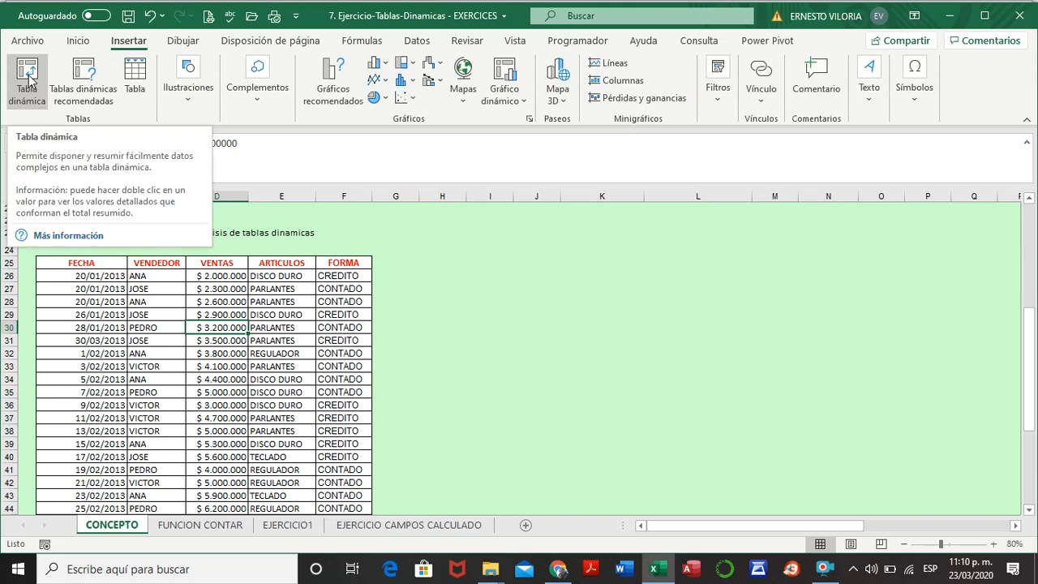
left_click(84, 237)
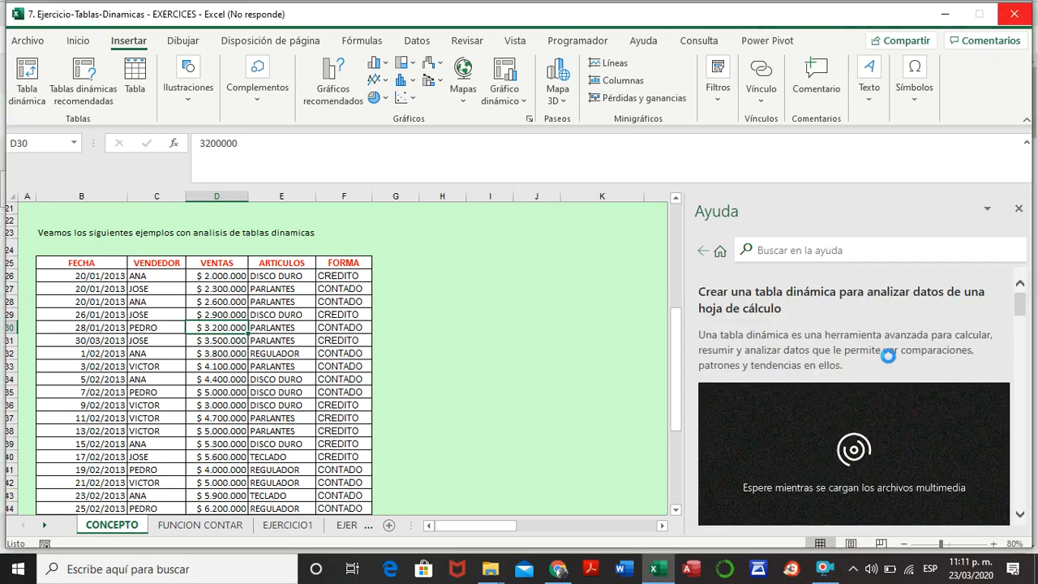
scroll(889, 361, "down", 2)
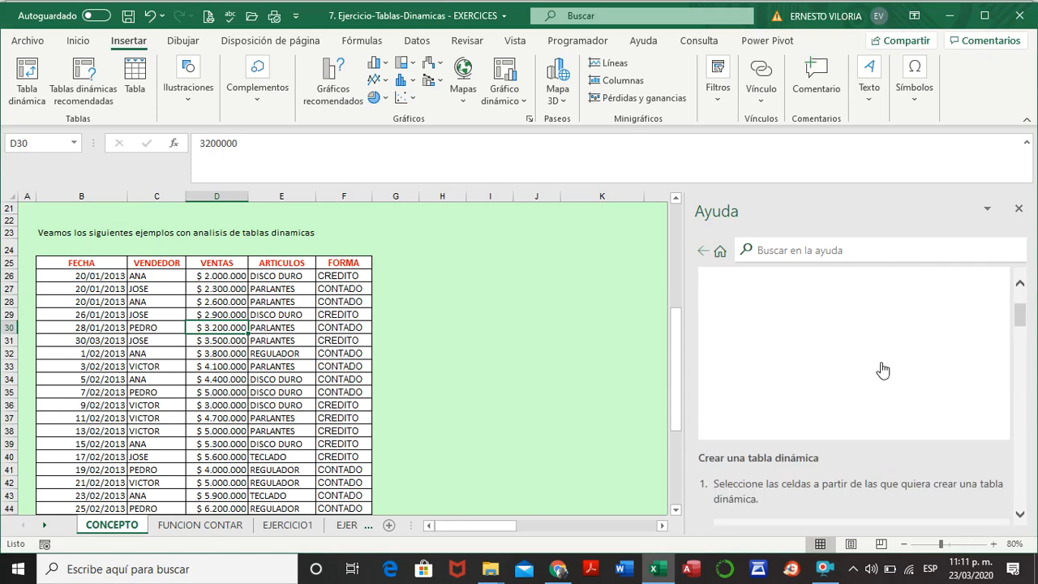
scroll(880, 375, "down", 3)
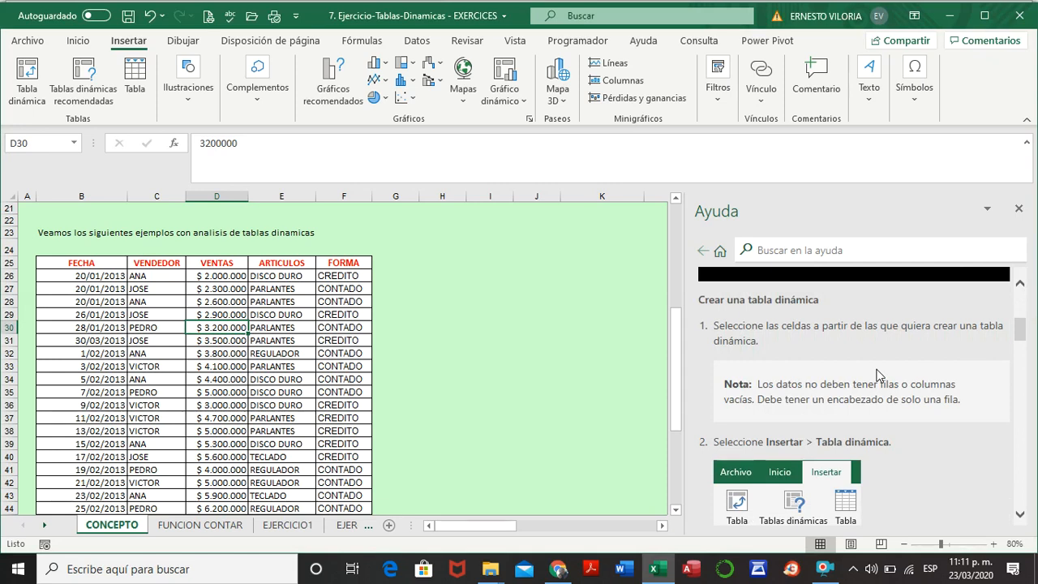
left_click(1020, 210)
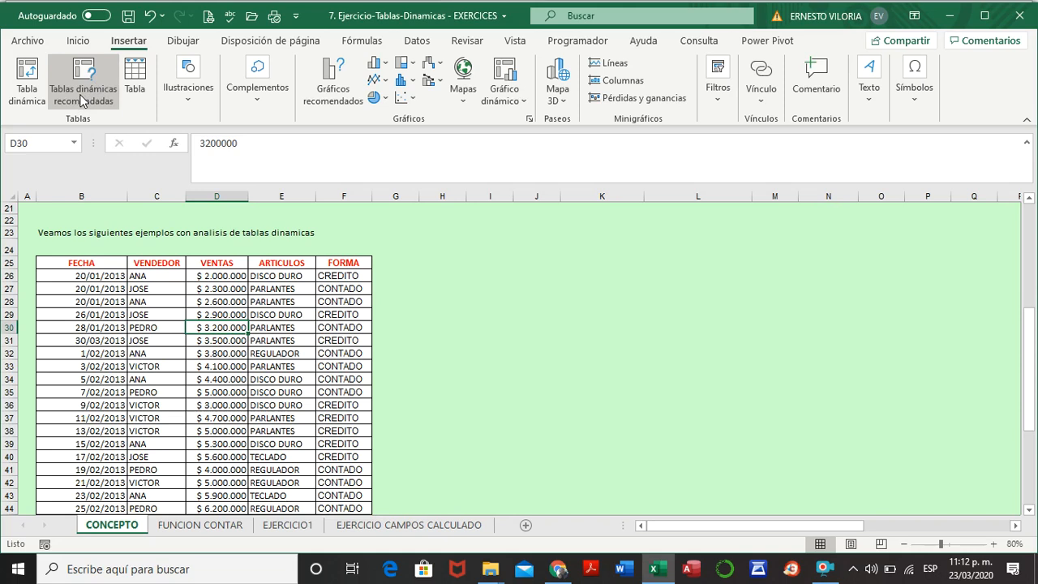
Review the recommended pivot tables for the sales data and insert Suma de VENTAS por VENDEDOR
left_click(81, 101)
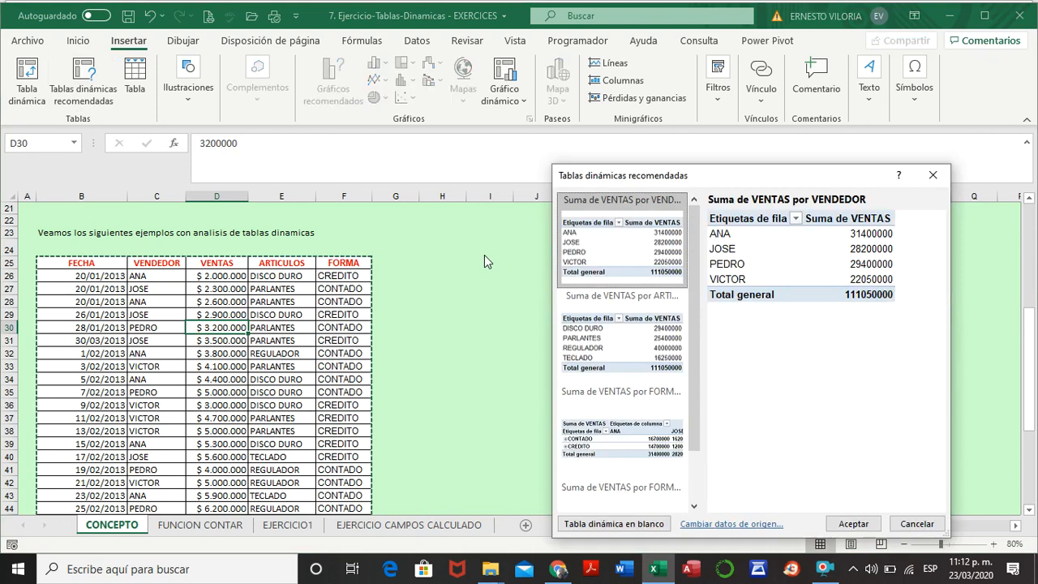
scroll(693, 246, "down", 2)
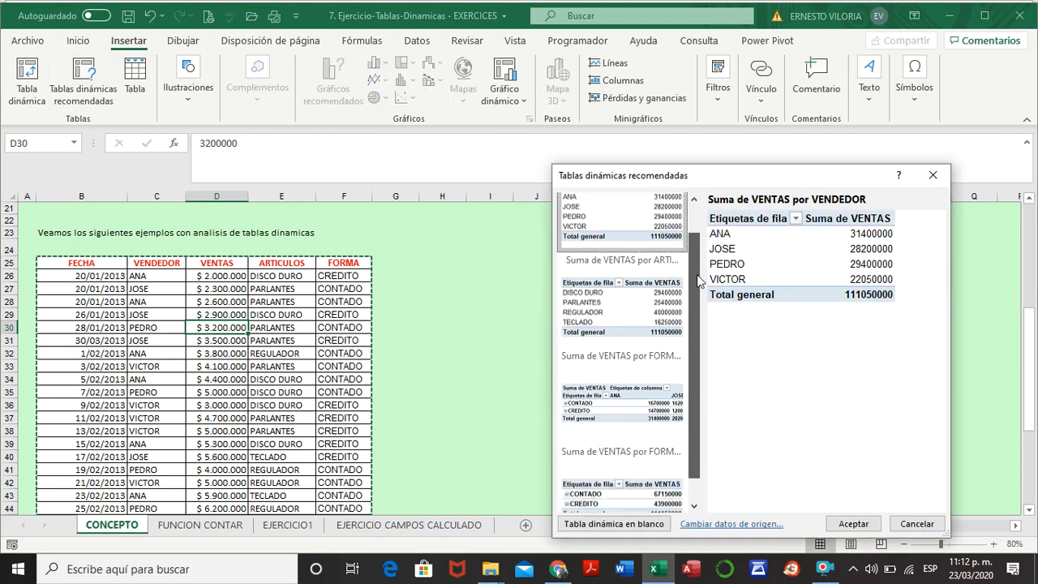
scroll(690, 372, "up", 2)
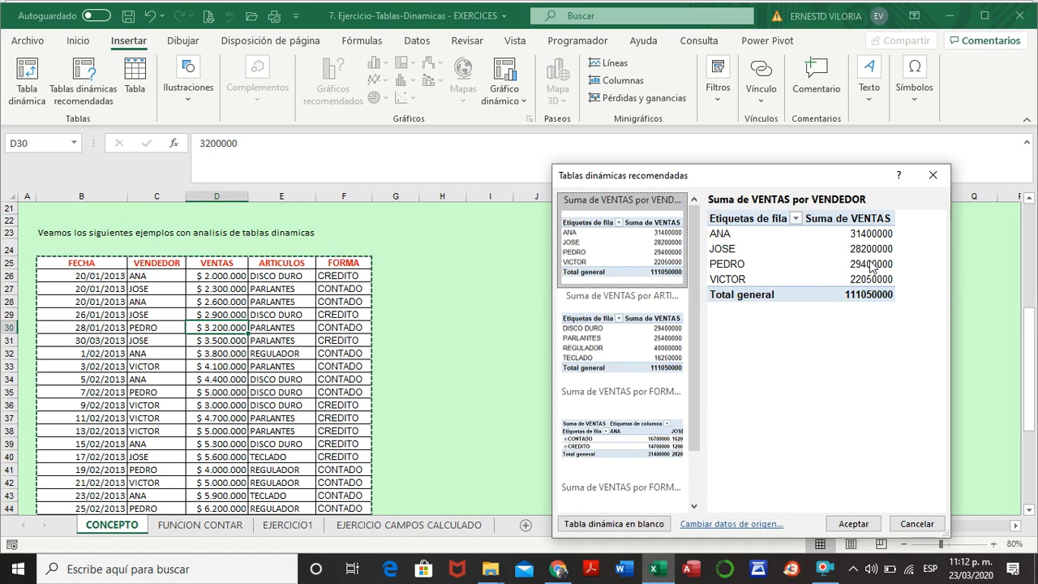
double_click(640, 244)
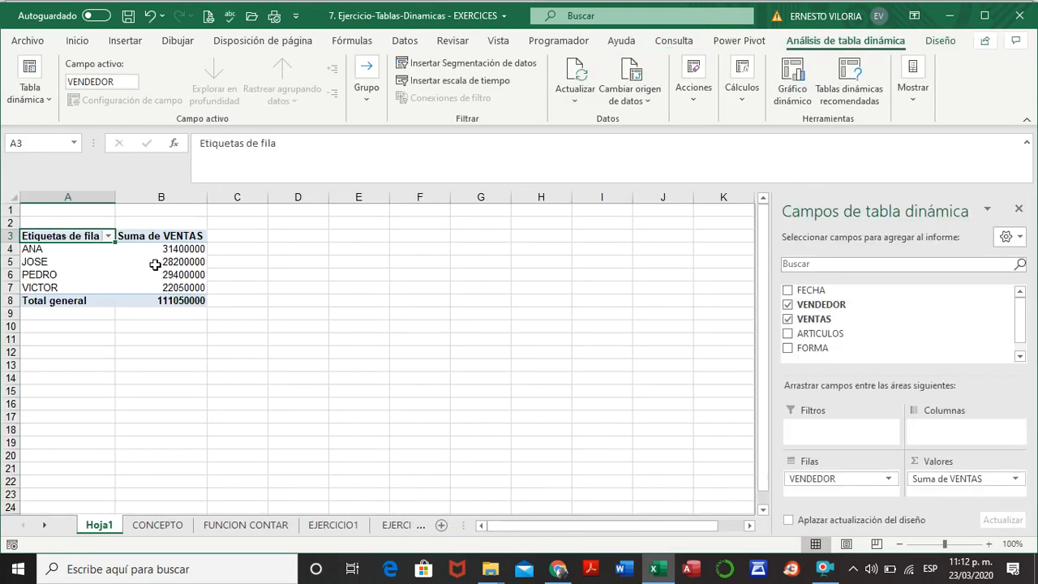
Format the pivot table's sales amounts in B4:B8 as $ Español (Colombia) accounting values without decimals
mouse_move(140, 247)
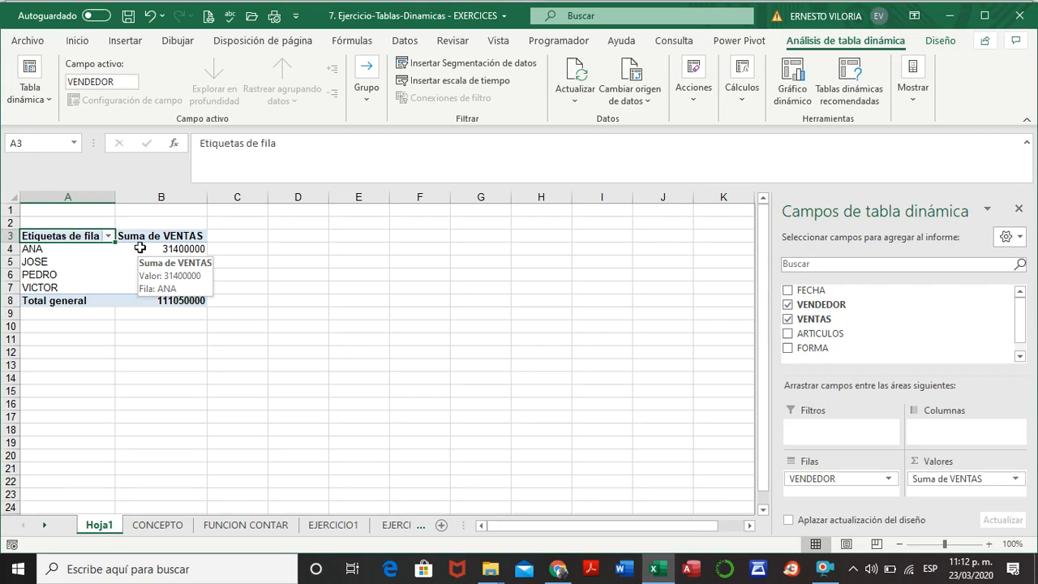
left_click_drag(141, 248, 175, 301)
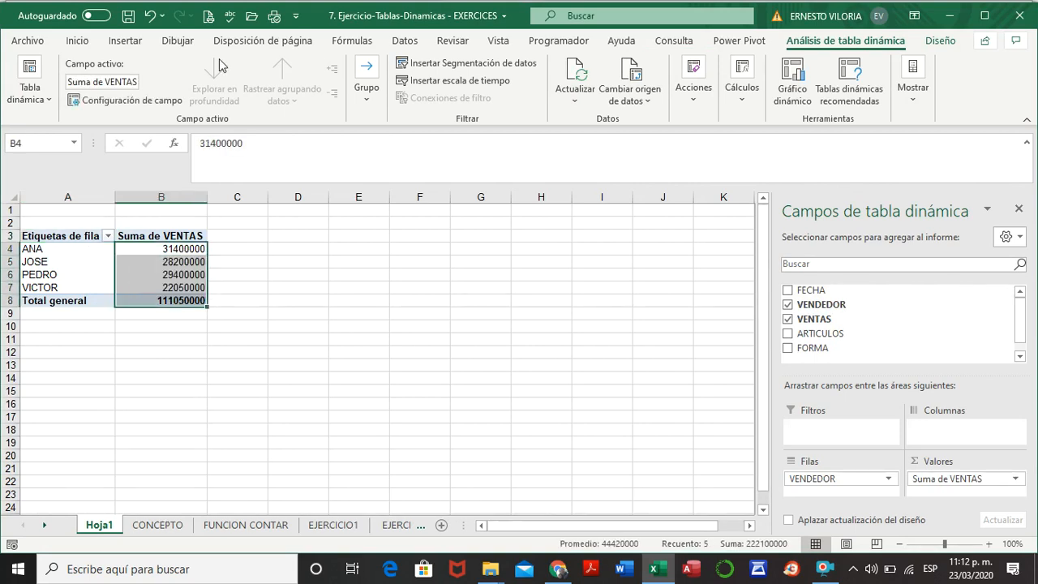
left_click(77, 41)
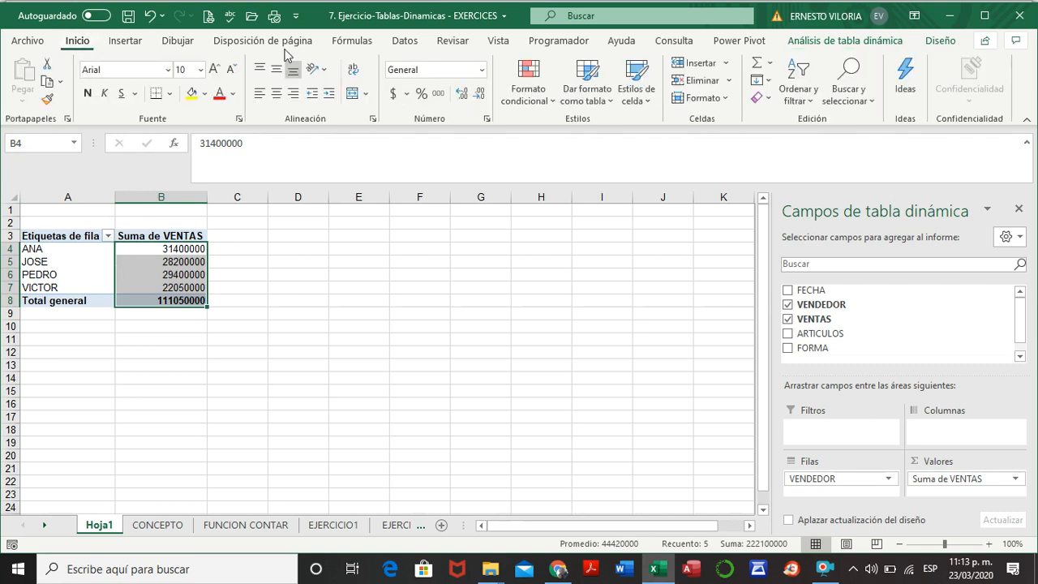
left_click(407, 95)
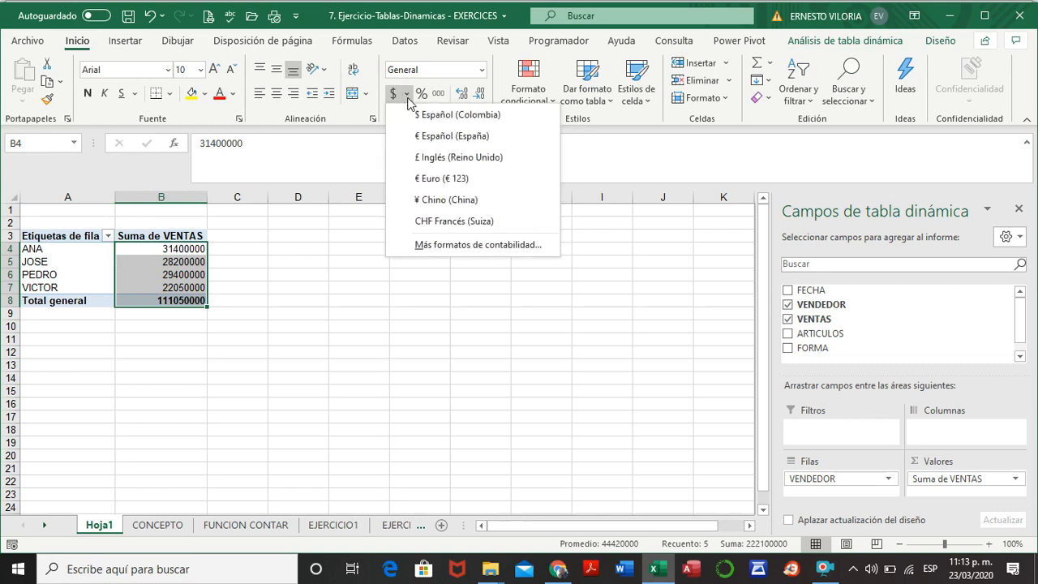
left_click(467, 116)
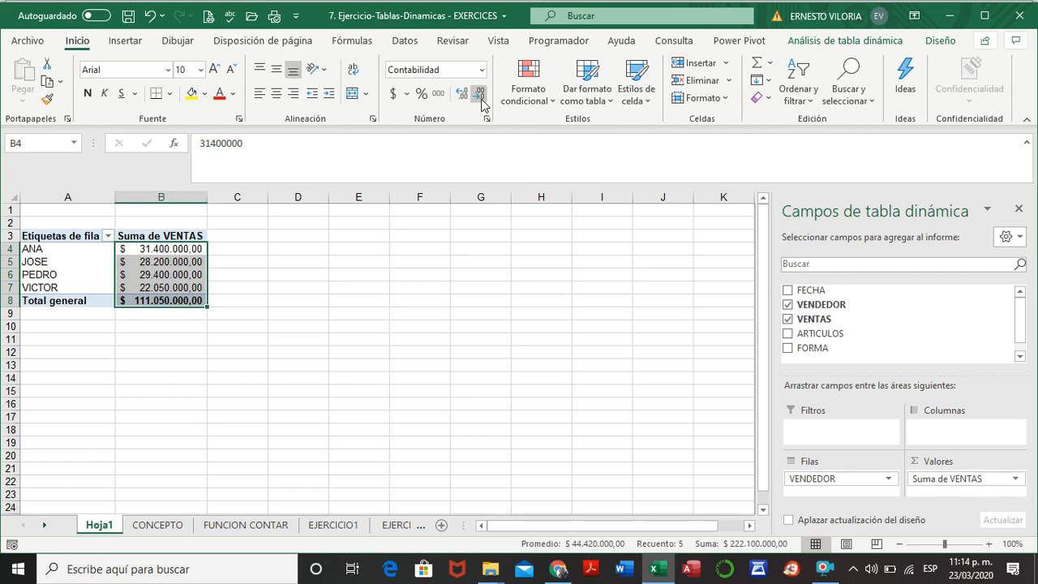
left_click(481, 95)
left_click(481, 95)
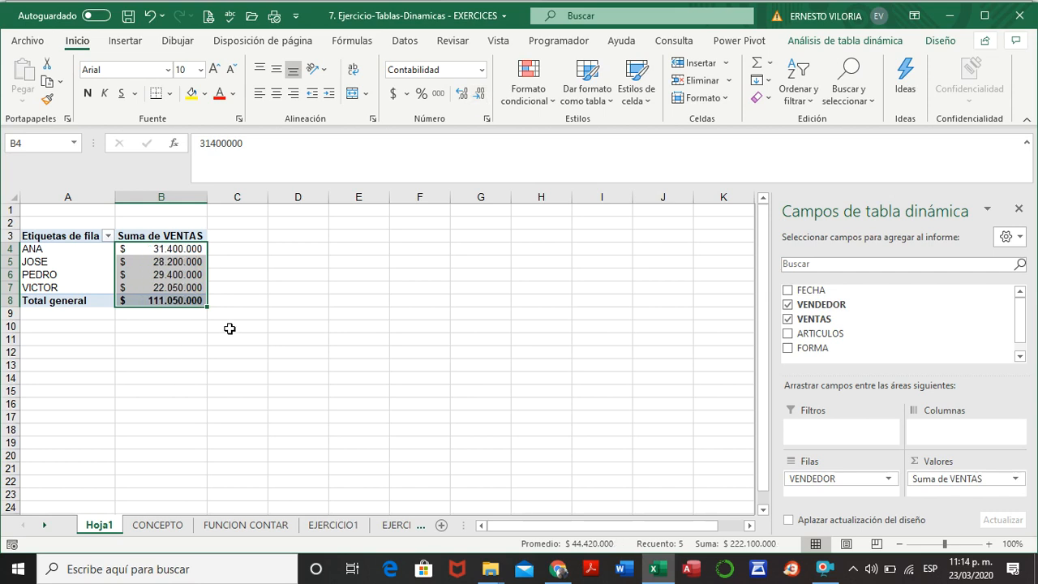
left_click(294, 292)
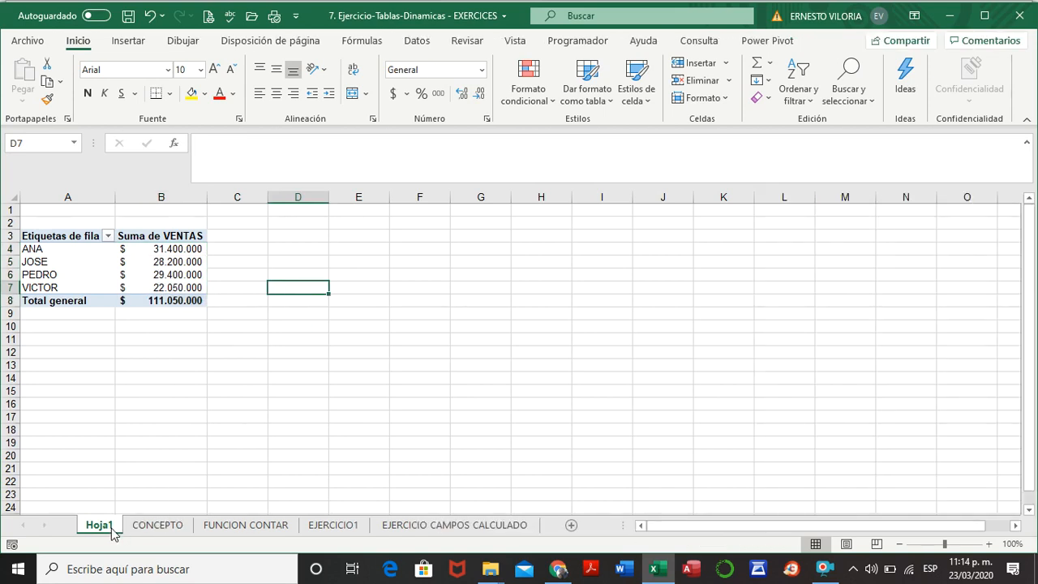
On the CONCEPTO sheet, fill rows 54 and 56, containing questions 1 and 3, with yellow
left_click(150, 525)
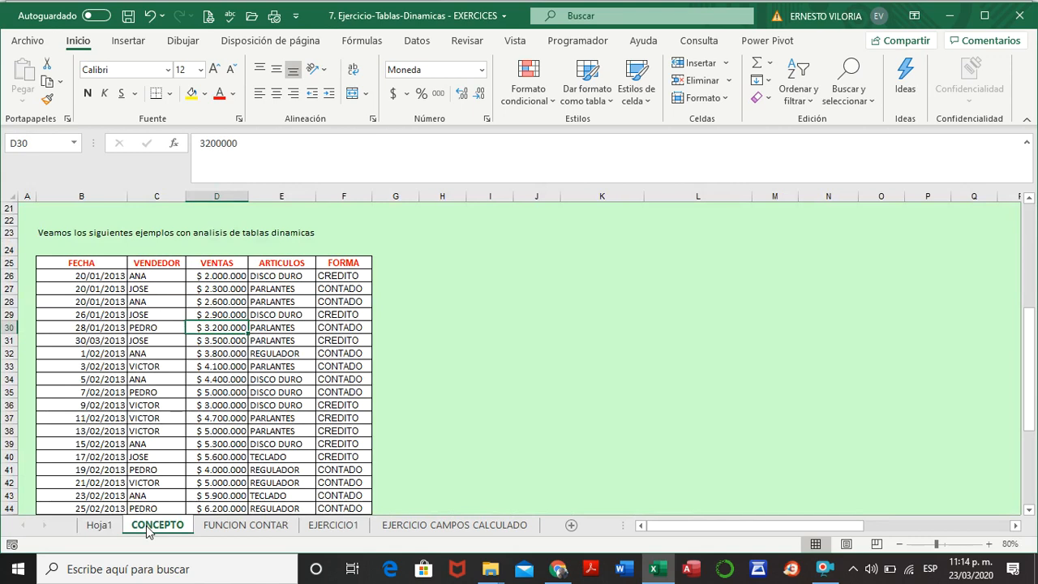
scroll(357, 354, "up", 4)
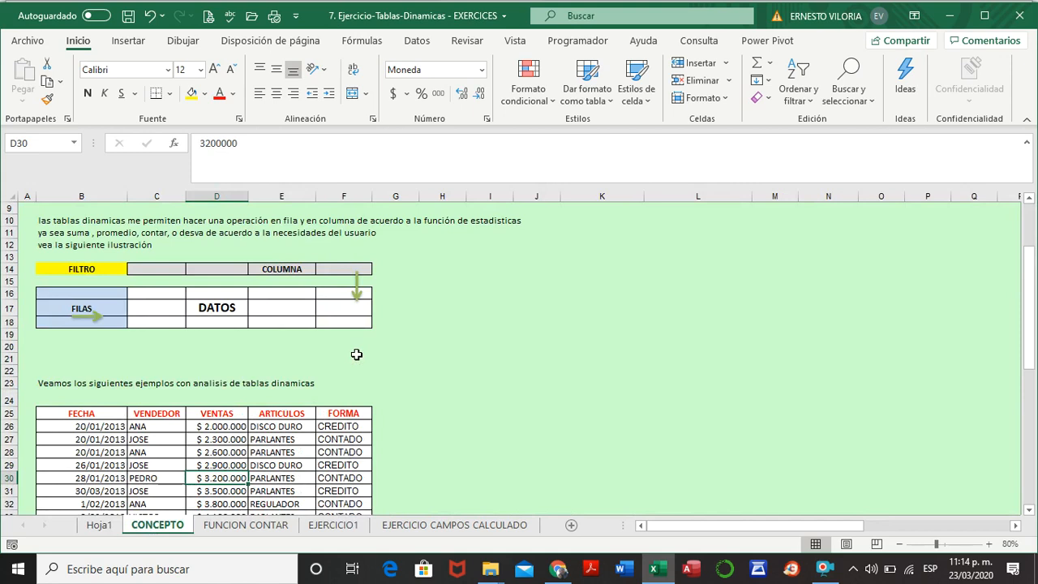
scroll(357, 355, "down", 4)
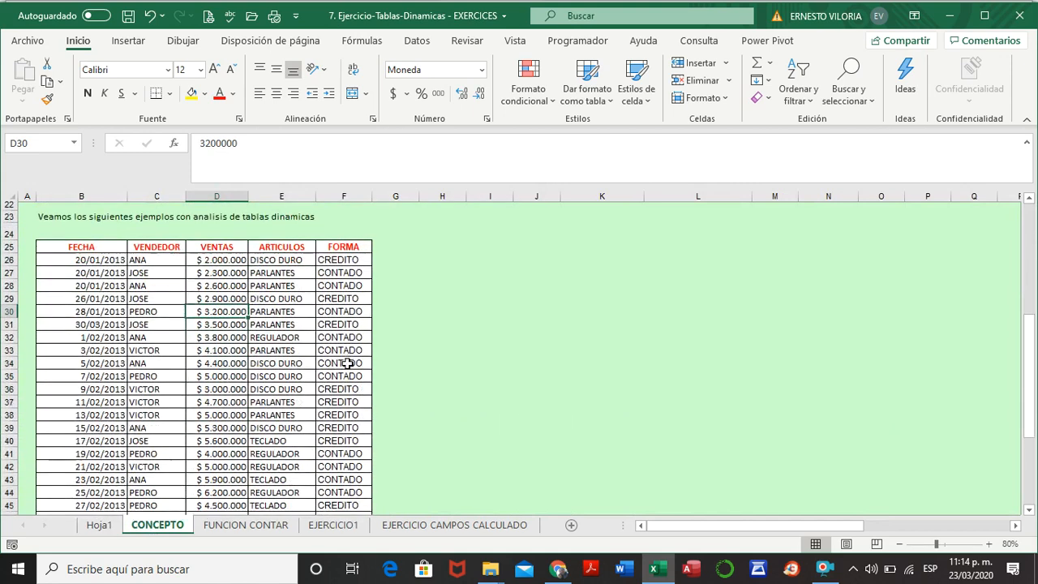
scroll(347, 363, "down", 6)
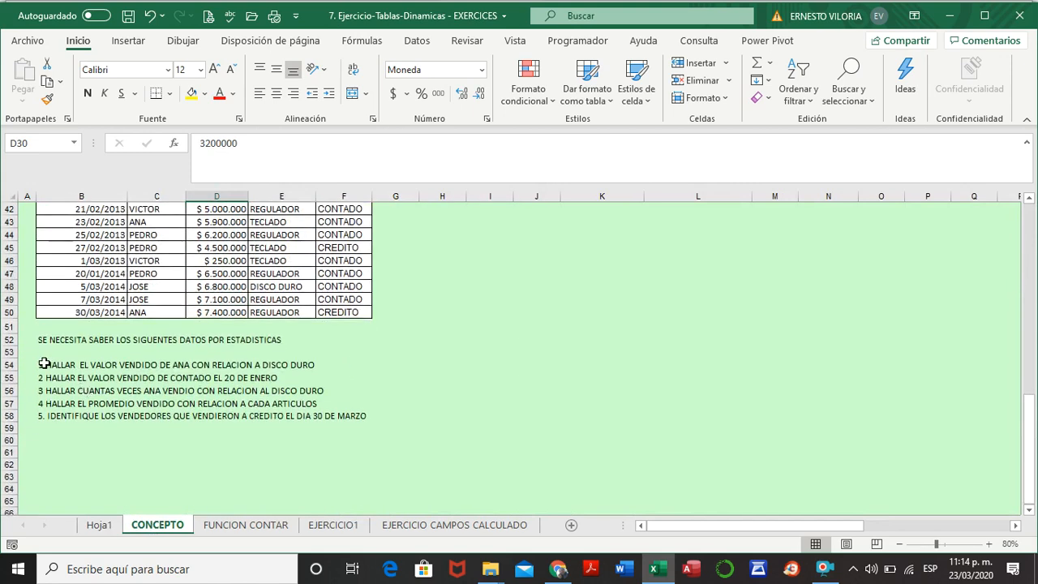
left_click(38, 365)
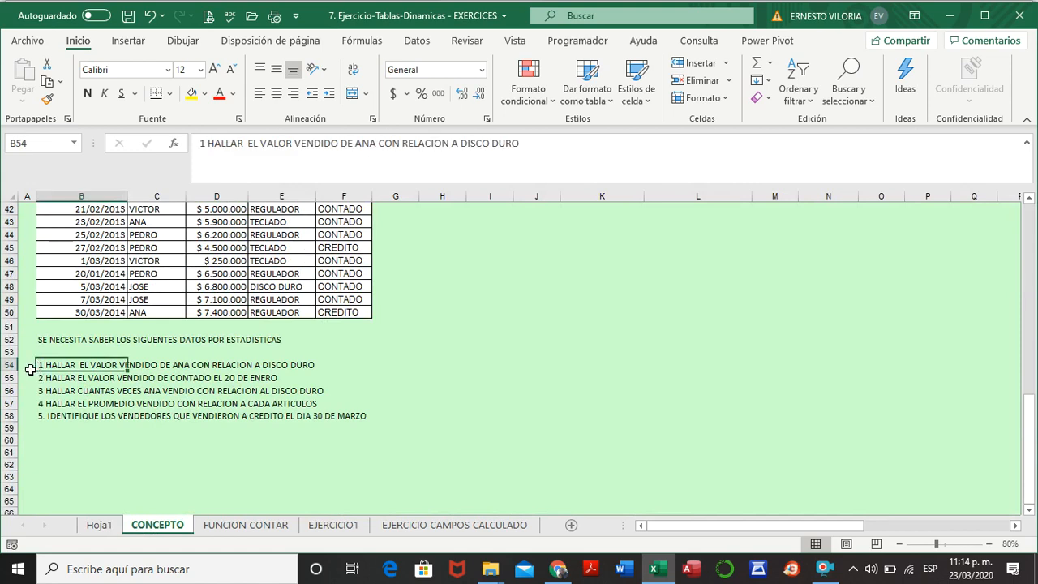
left_click(9, 365)
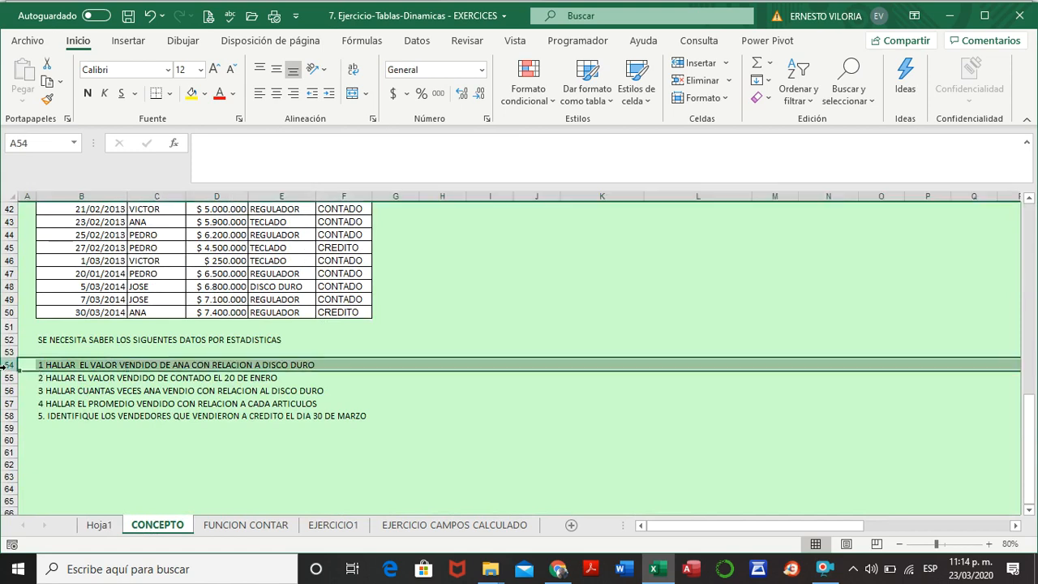
left_click(190, 93)
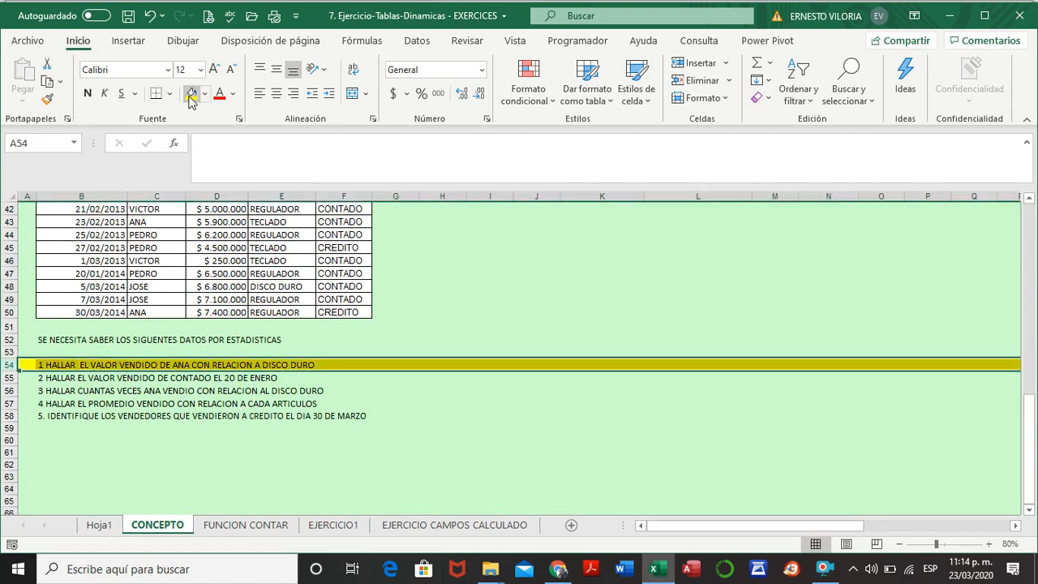
left_click(10, 391)
left_click(191, 93)
Enter the heading E. SISTEMICO: in cell B61 below the list of questions
left_click(105, 451)
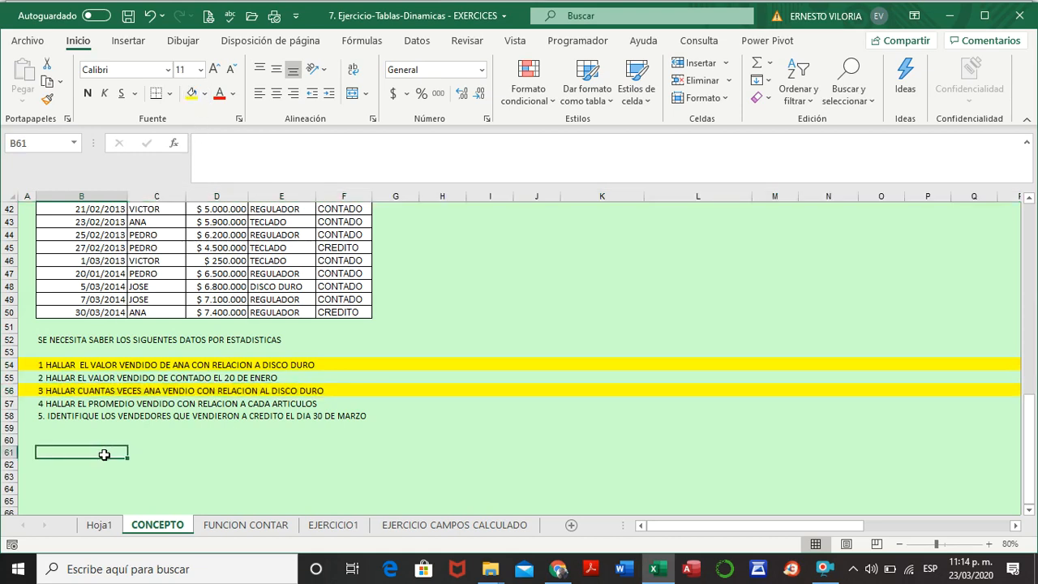
type("E")
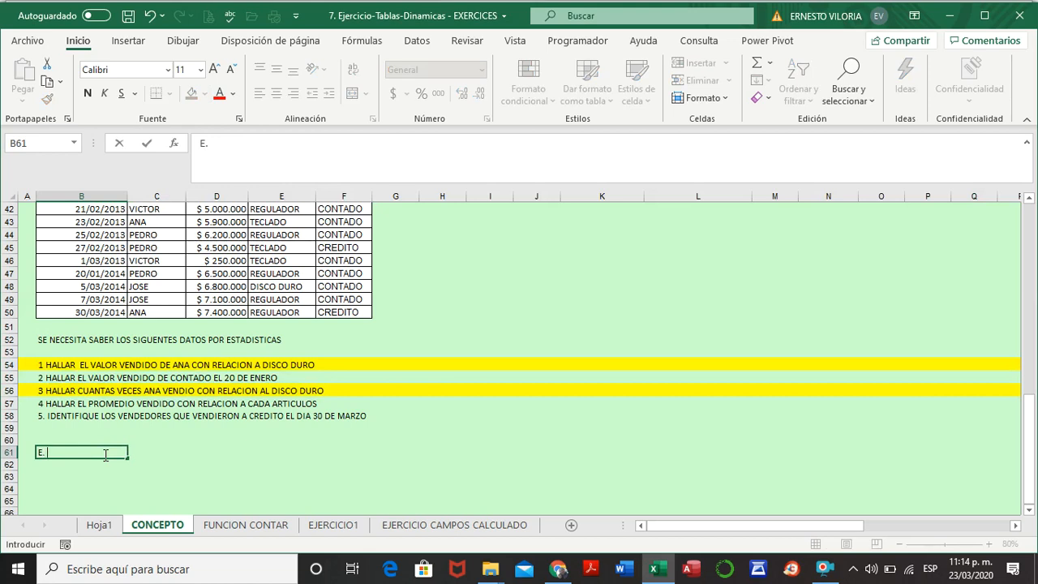
type(". SISTEMICO:")
key("Return")
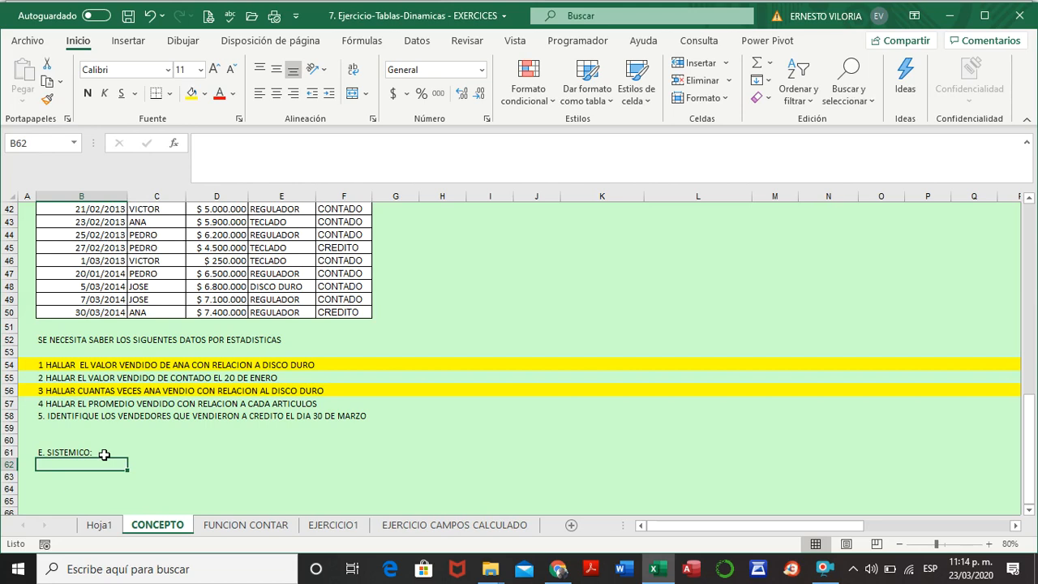
List the question numbers 1, 3, 2, 4 and 5 in cells B62 to B66 under the heading
type("1")
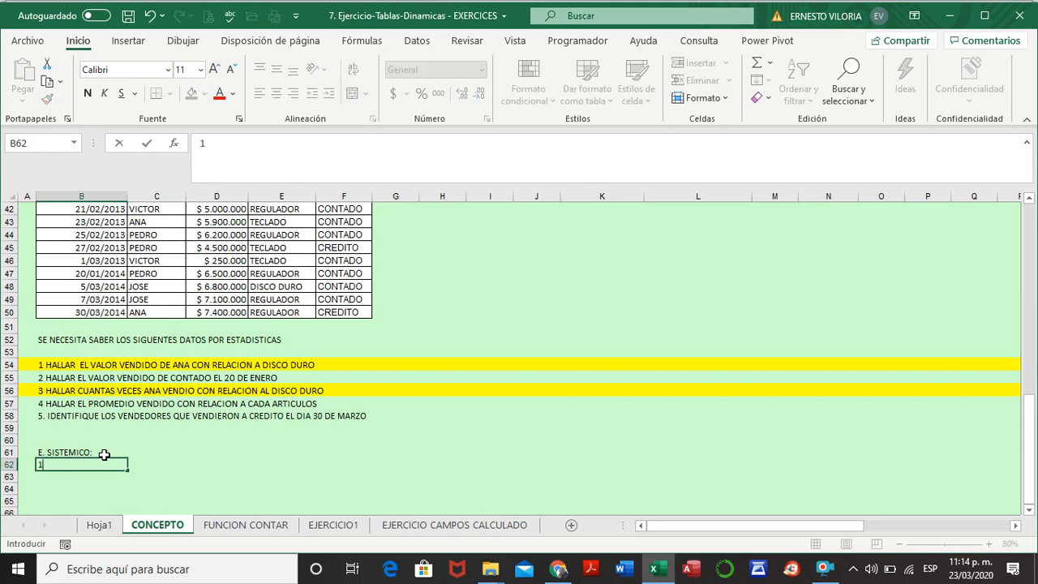
key("Return")
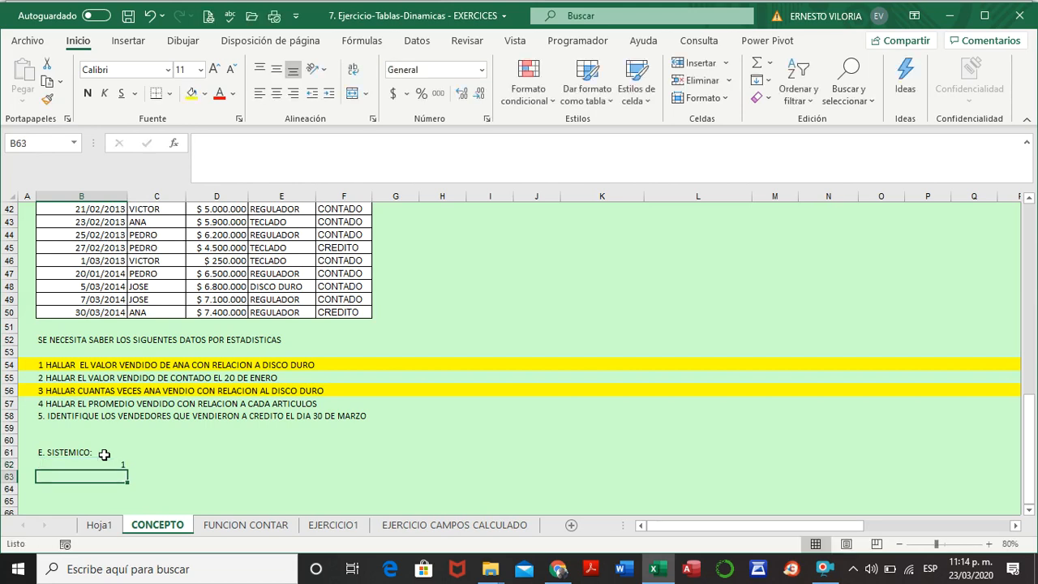
type("3")
key("Return")
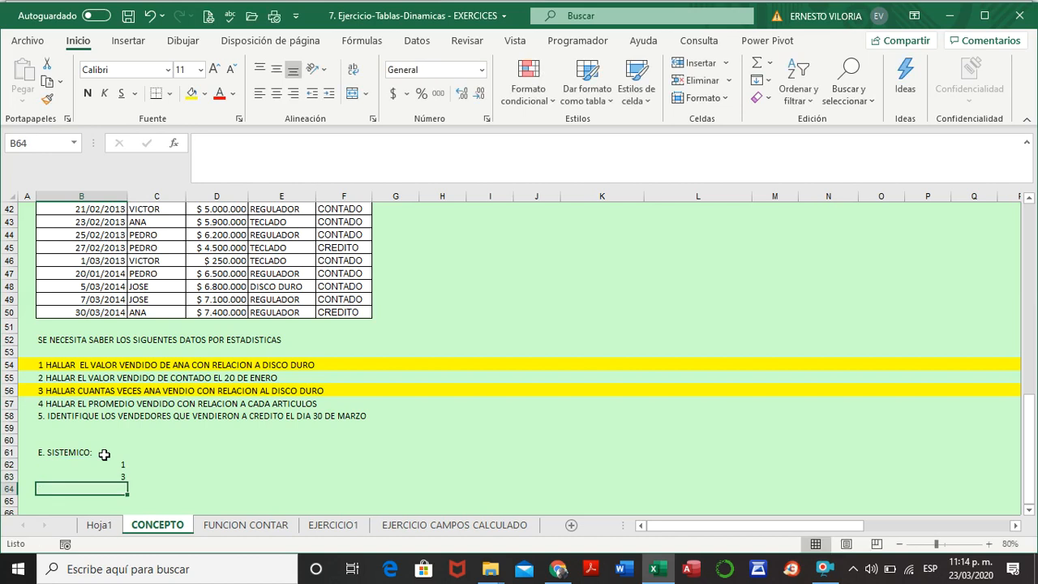
type("2")
key("Return")
type("4")
key("Return")
type("5")
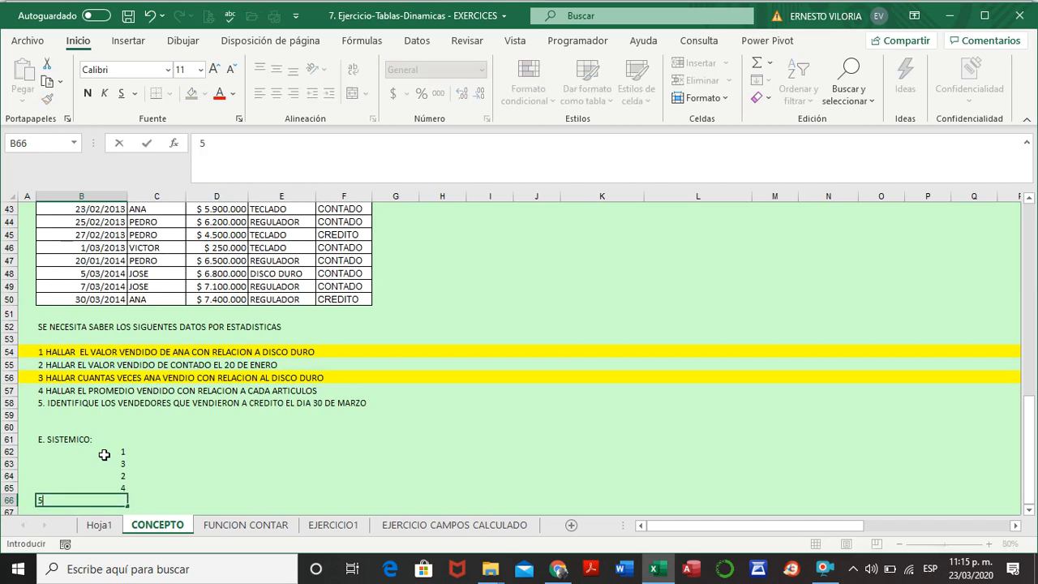
key("Return")
Fill cells B62 and B63, containing question numbers 1 and 3, with a blue theme color
key("Up")
key("Up")
key("Up")
key("Up")
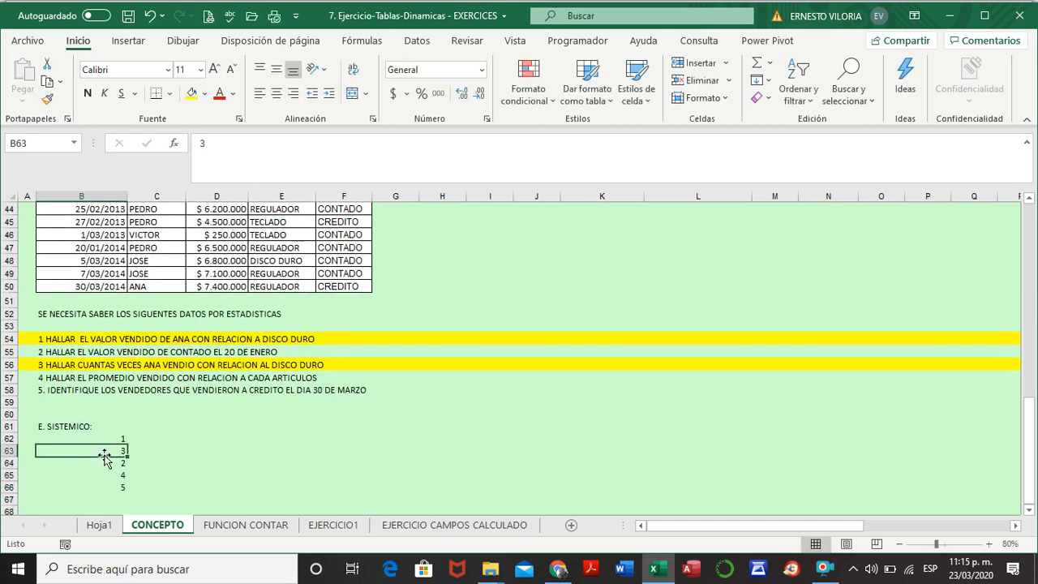
key("Up")
key("shift+Down")
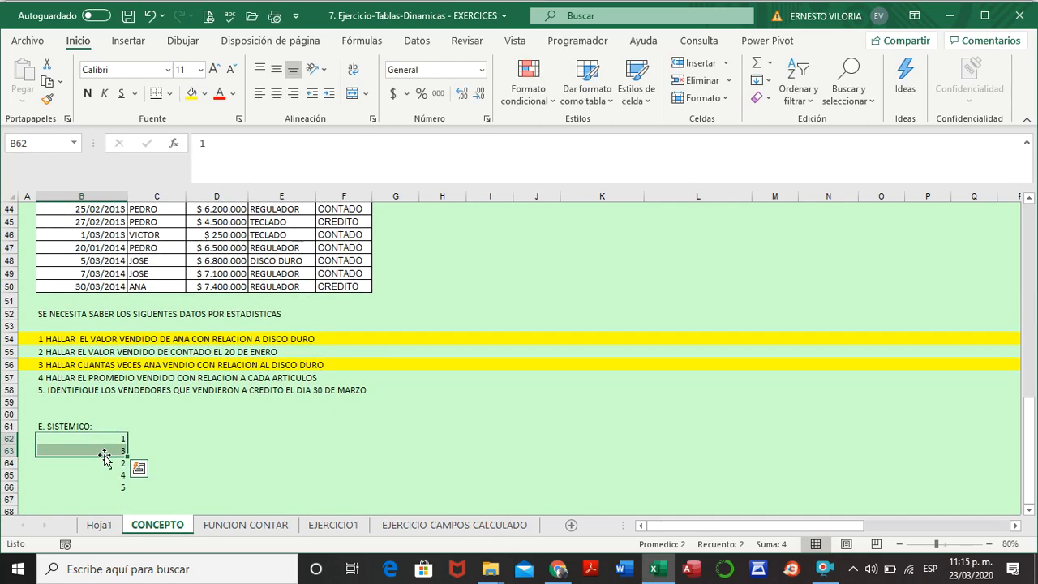
left_click(203, 95)
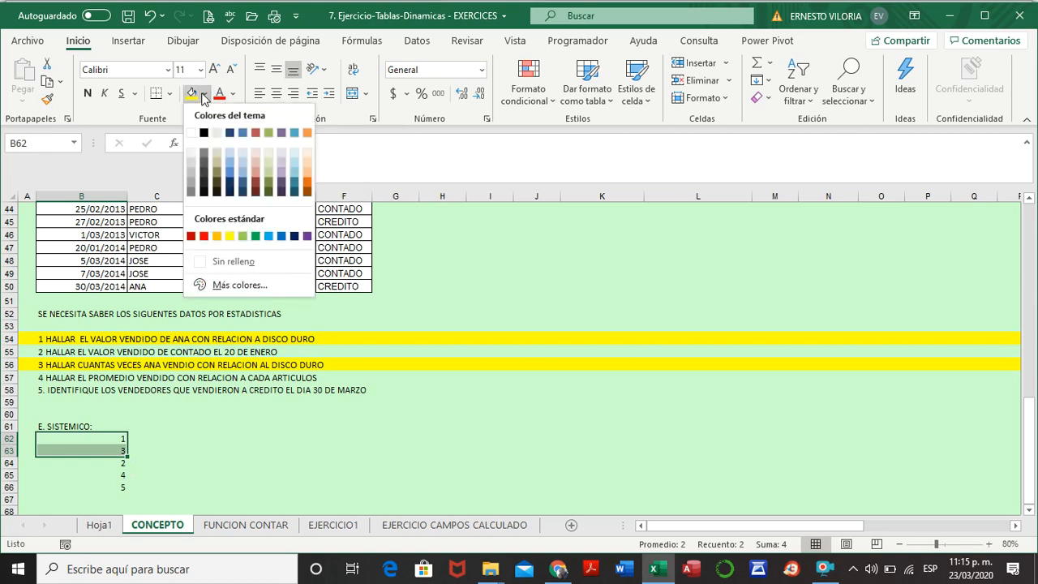
left_click(230, 177)
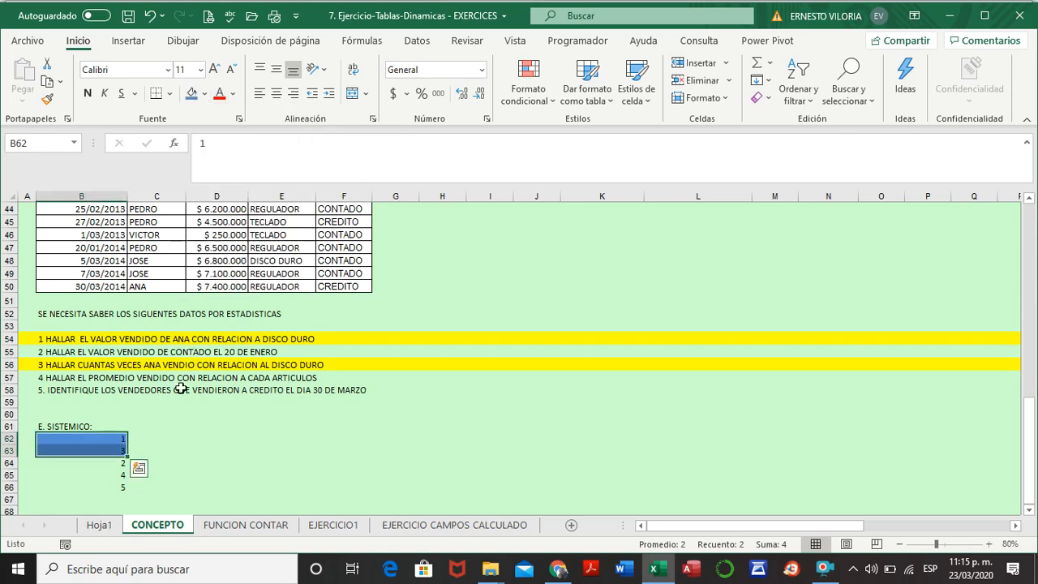
left_click(162, 414)
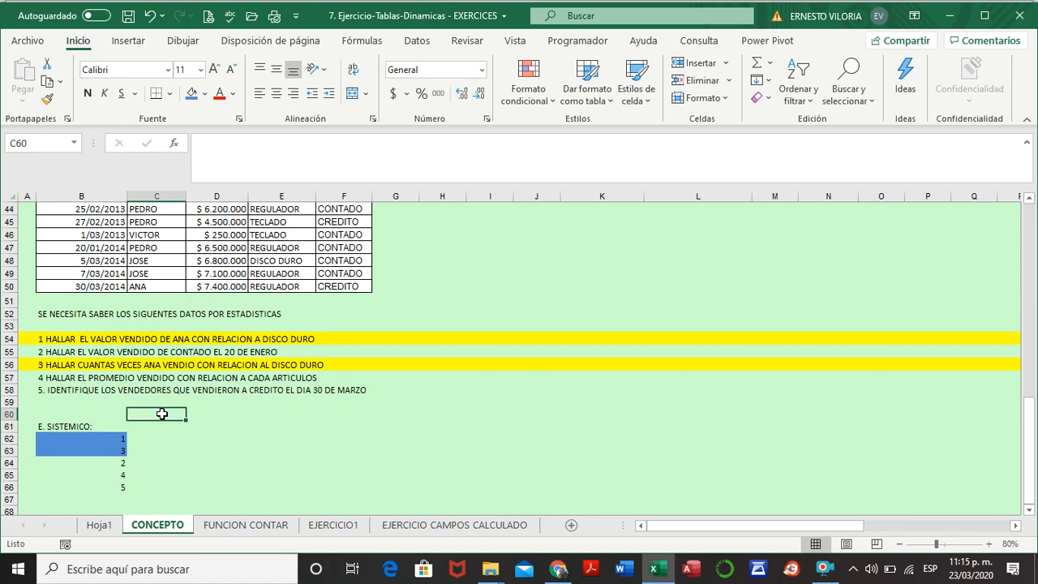
Start creating a pivot table from the sales data in B25:F50 of the CONCEPTO sheet
scroll(314, 413, "up", 4)
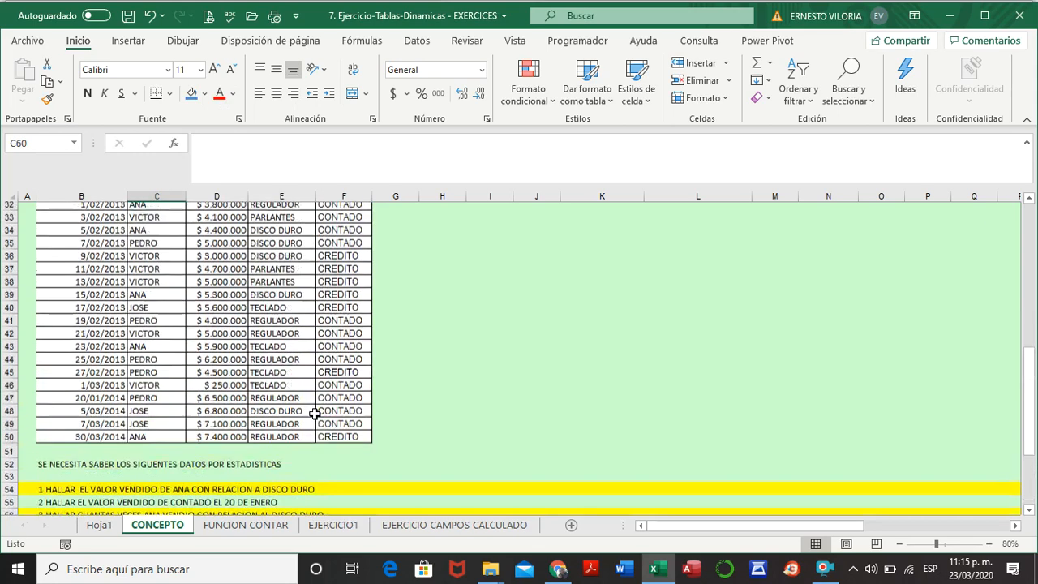
scroll(315, 413, "up", 6)
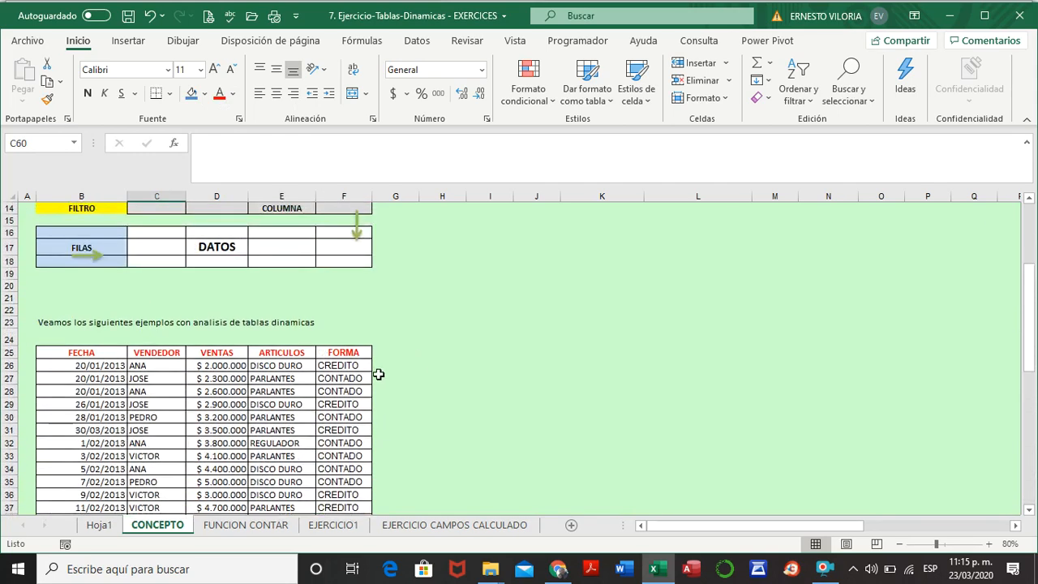
left_click(279, 404)
left_click(272, 457)
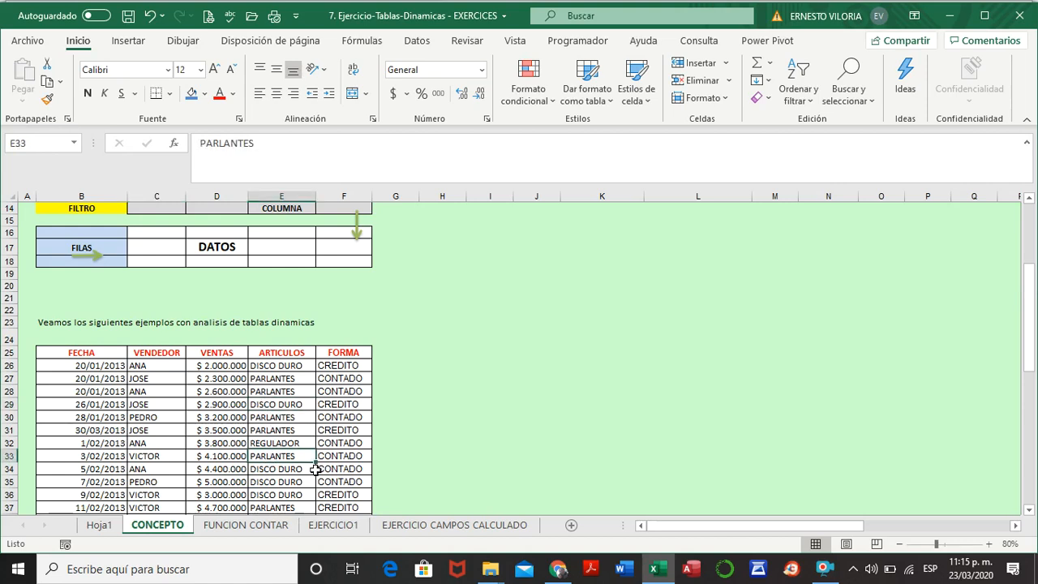
left_click(138, 46)
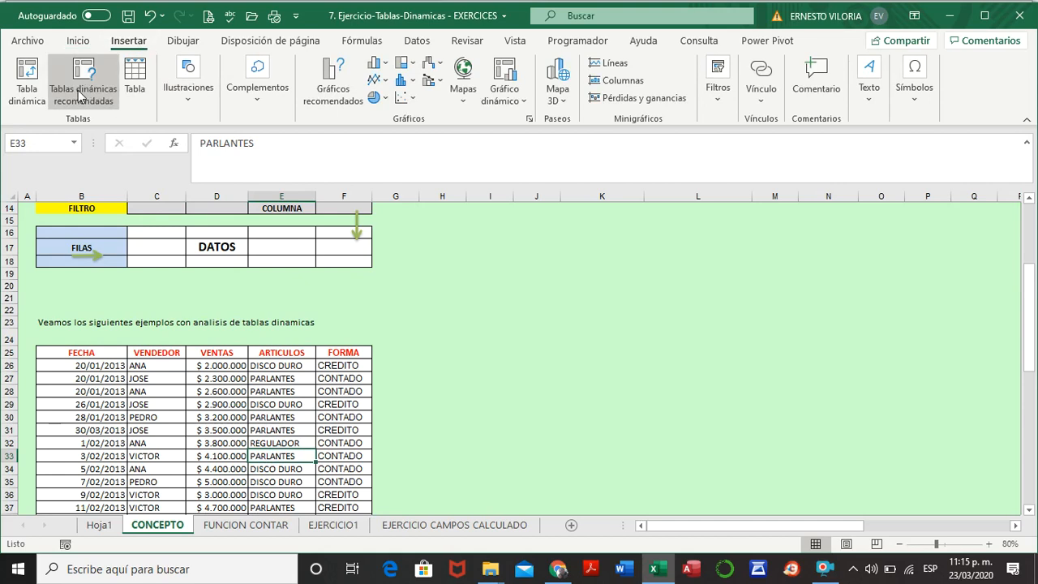
left_click(28, 95)
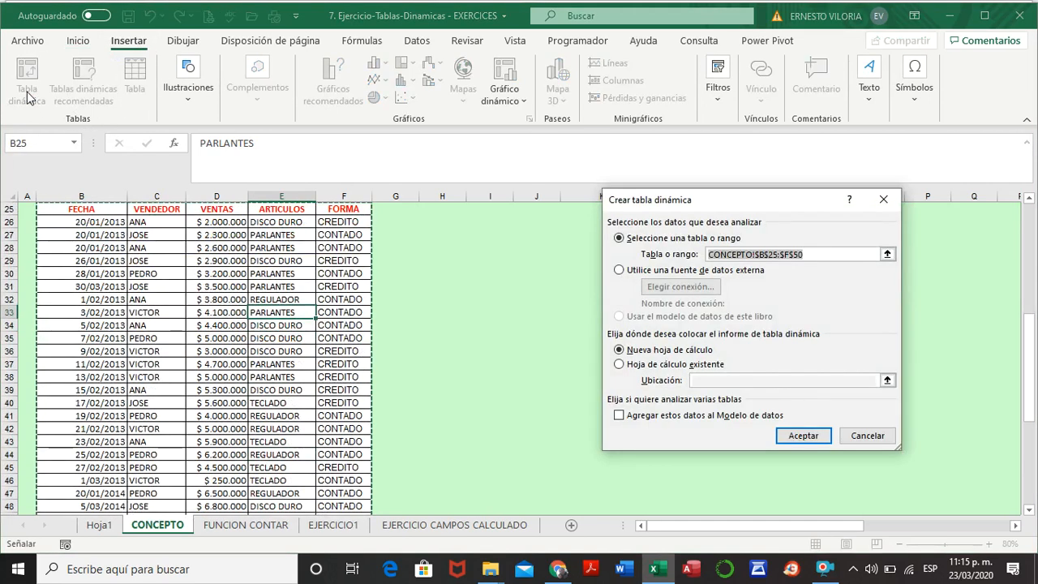
Check the proposed source range CONCEPTO!$B$25:$F$50 against the first and last rows of the sales data
scroll(468, 317, "up", 1)
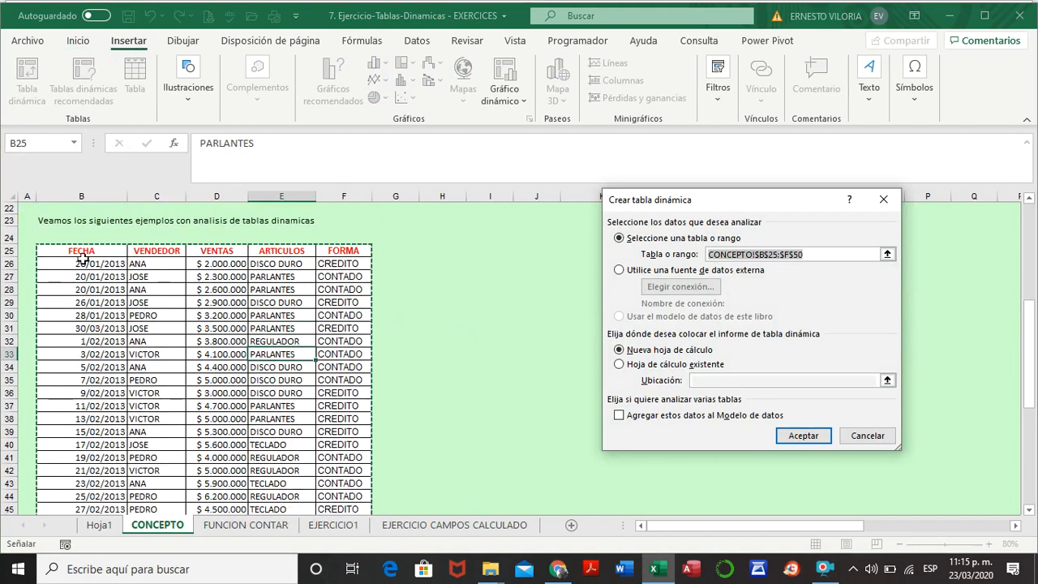
scroll(338, 425, "down", 3)
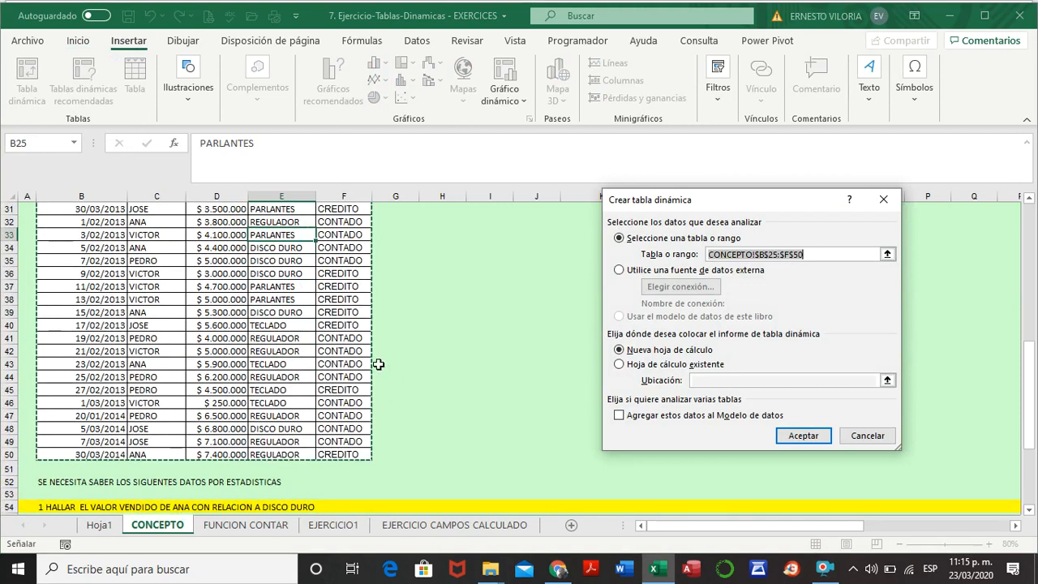
scroll(378, 364, "up", 1)
scroll(378, 364, "up", 1)
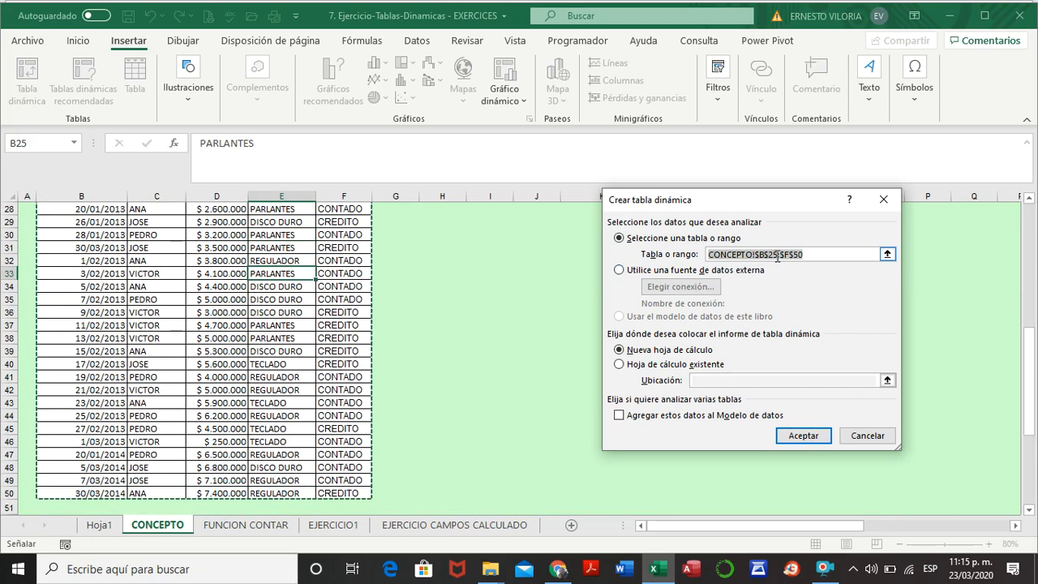
scroll(717, 297, "up", 1)
scroll(717, 297, "up", 1)
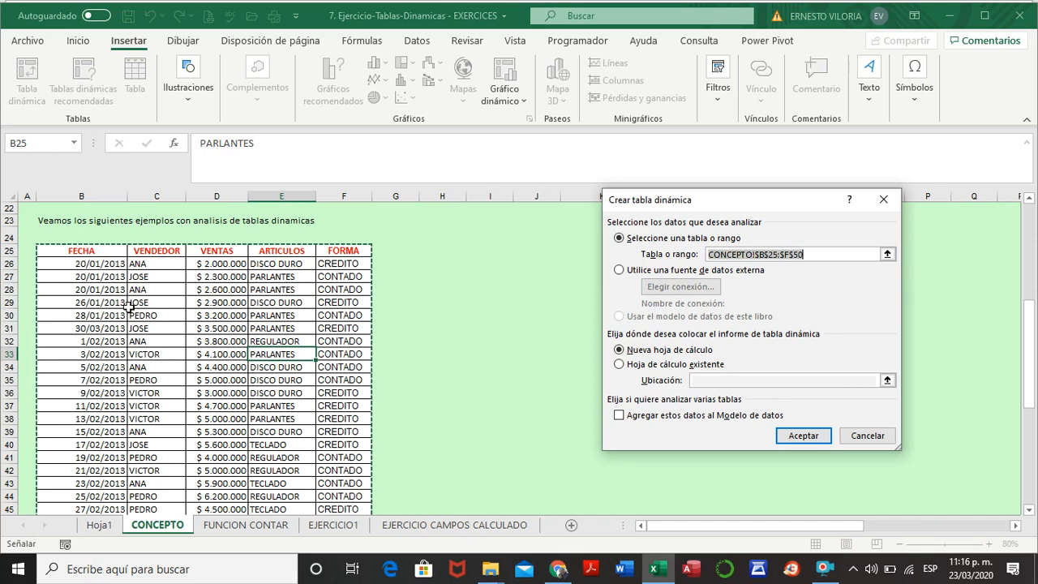
scroll(425, 447, "down", 1)
scroll(425, 447, "down", 2)
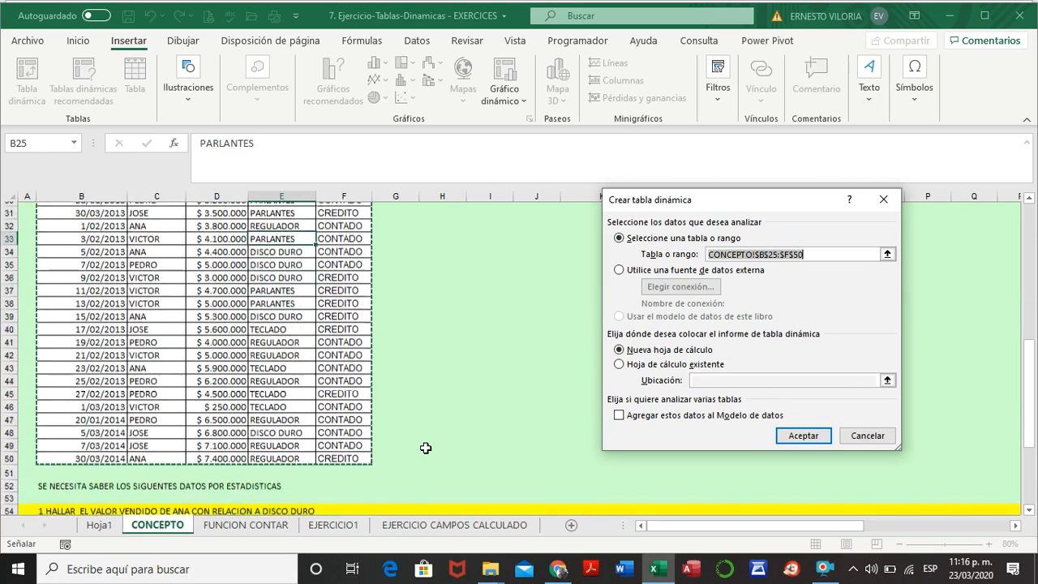
scroll(426, 447, "up", 1)
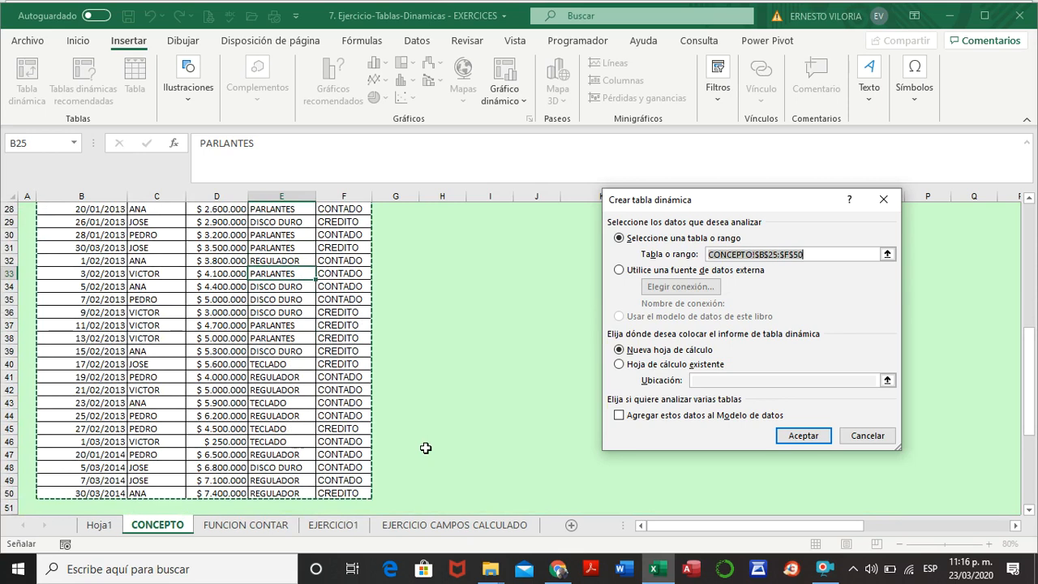
scroll(426, 447, "down", 1)
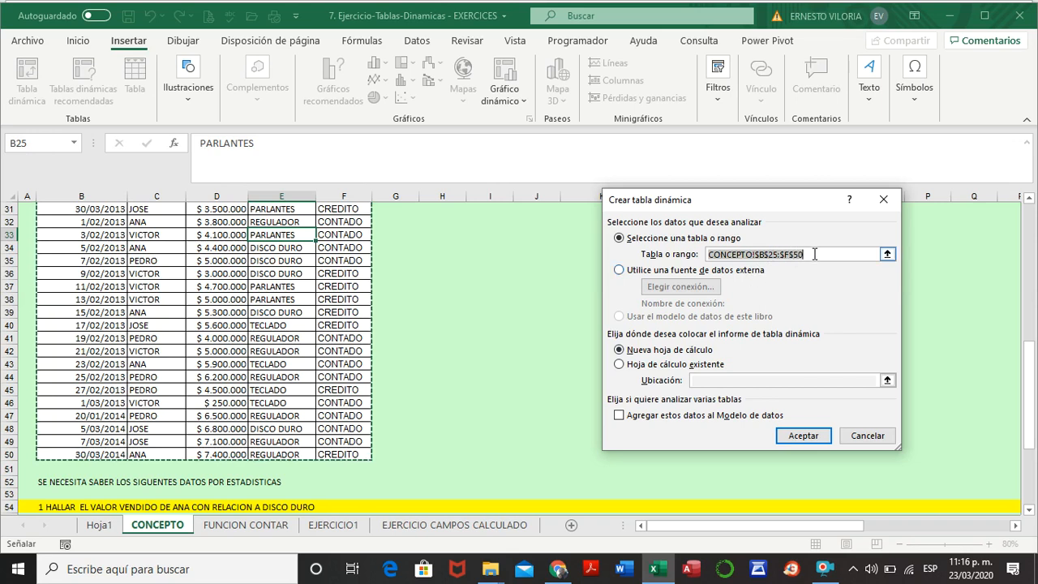
left_click(767, 255)
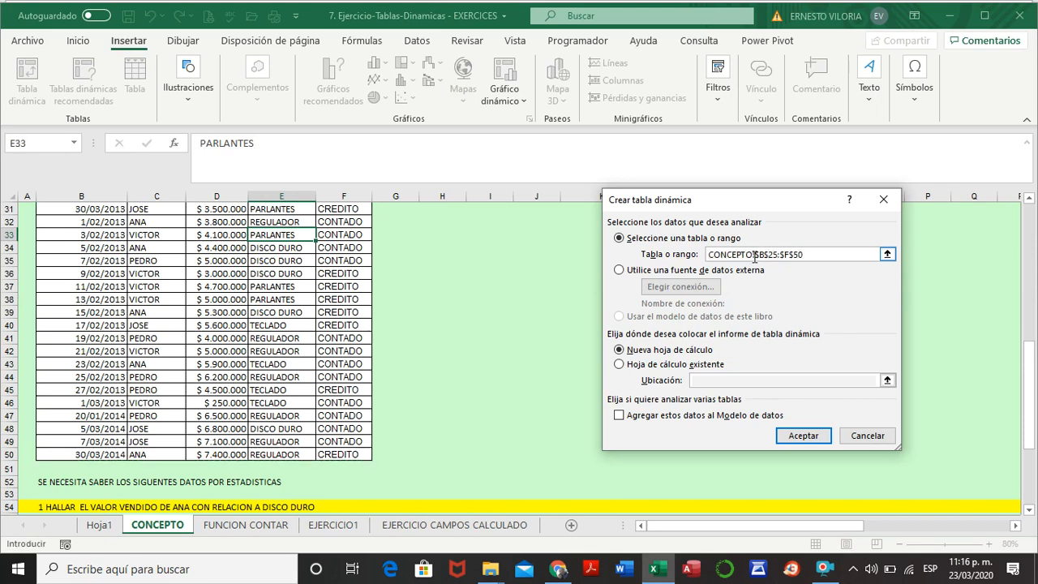
left_click(809, 255)
Place the pivot table on the existing worksheet at CONCEPTO!$J$25 and create it
left_click(620, 366)
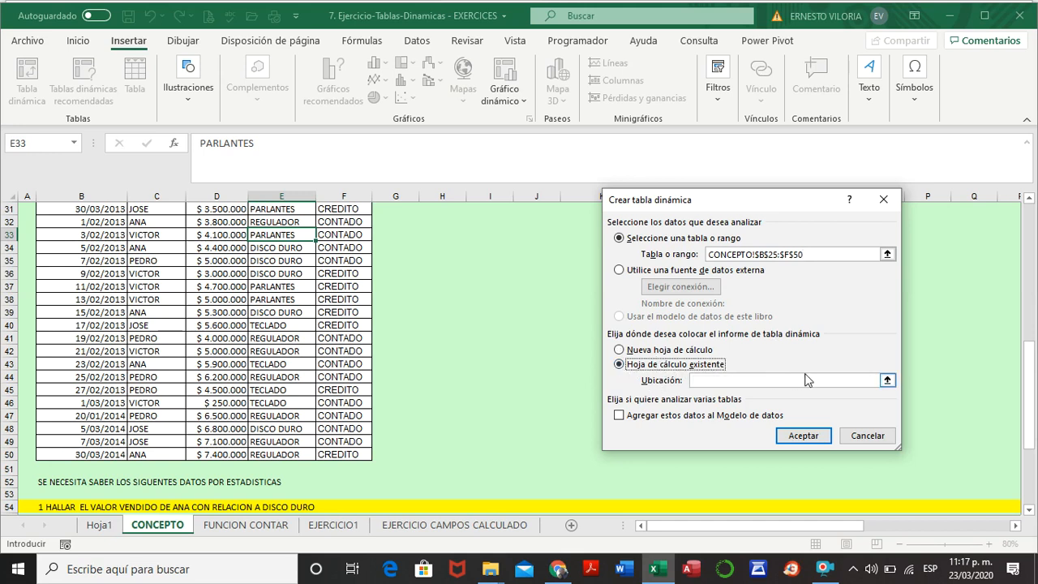
left_click(709, 381)
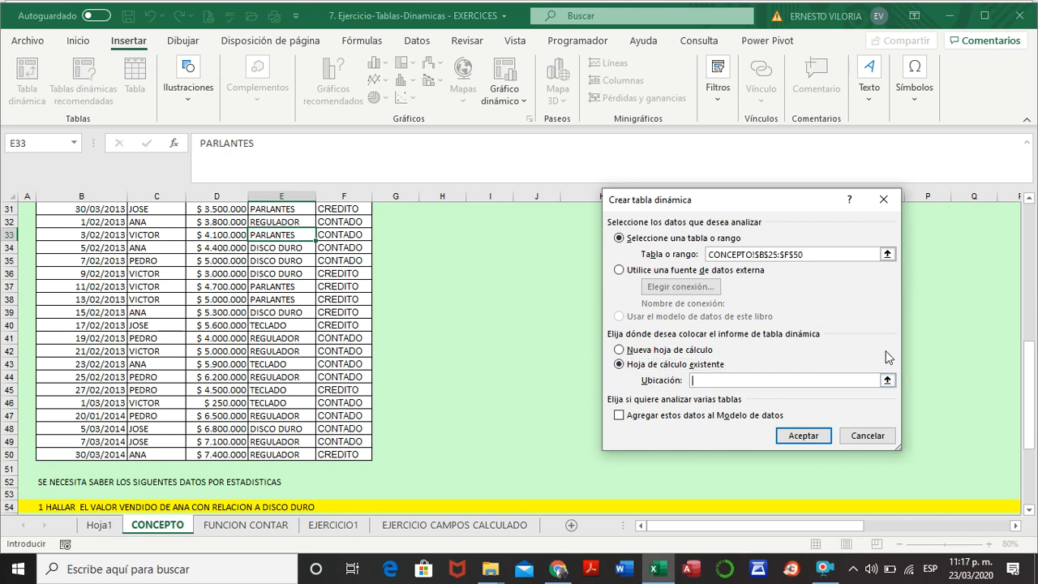
scroll(883, 353, "up", 4)
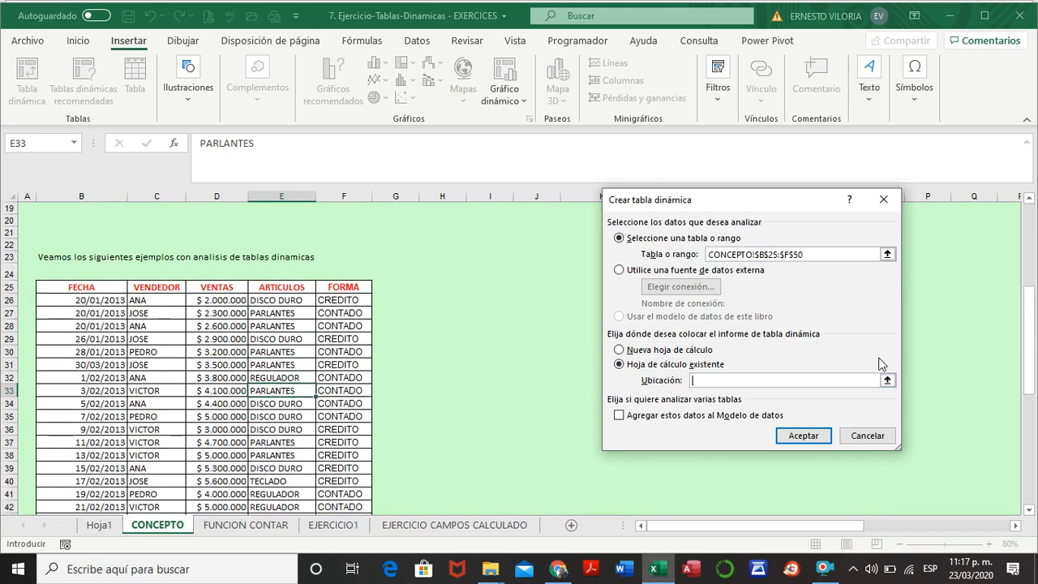
left_click_drag(808, 199, 910, 154)
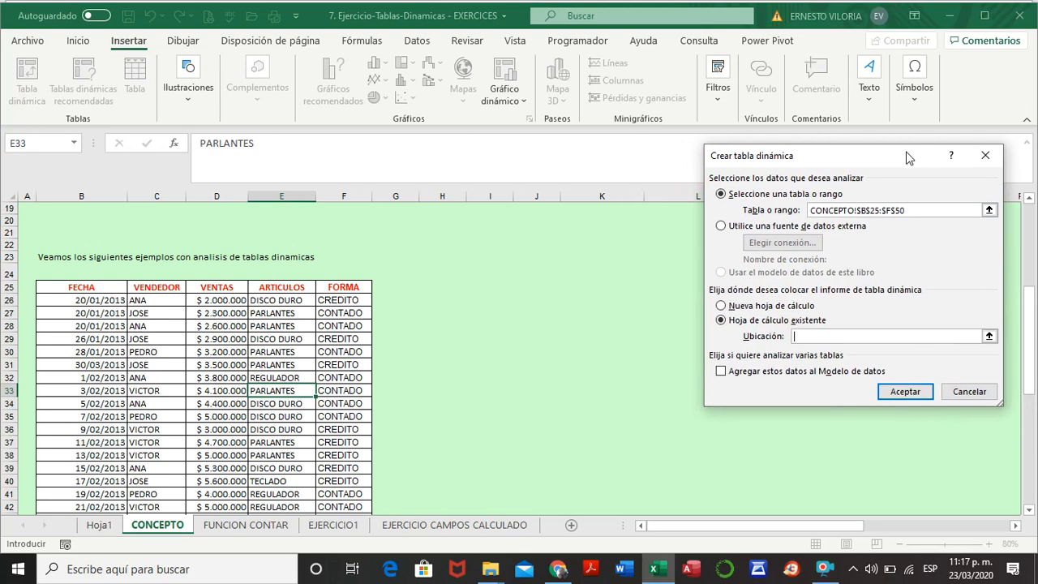
left_click(536, 285)
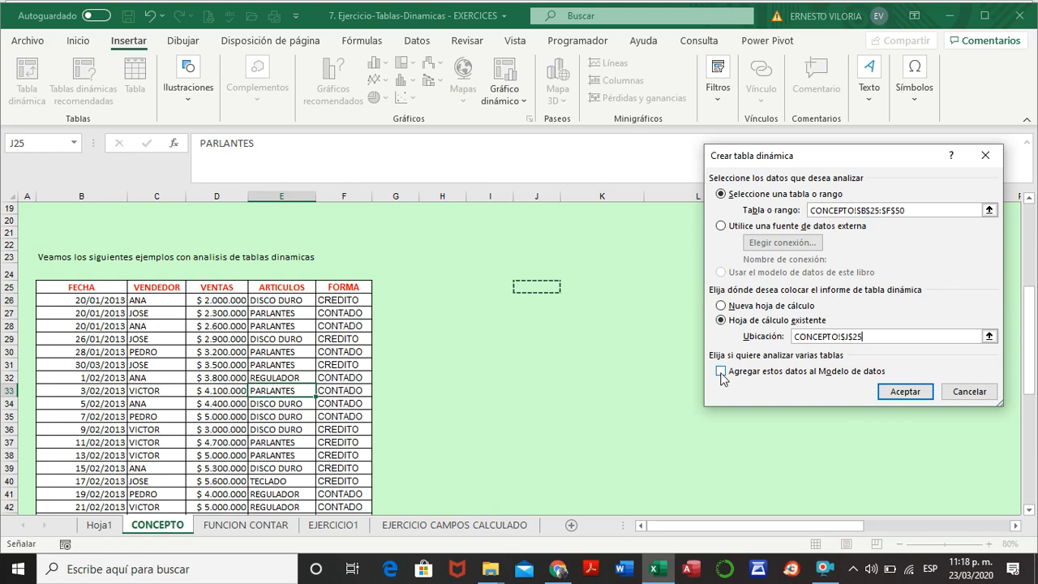
left_click(898, 390)
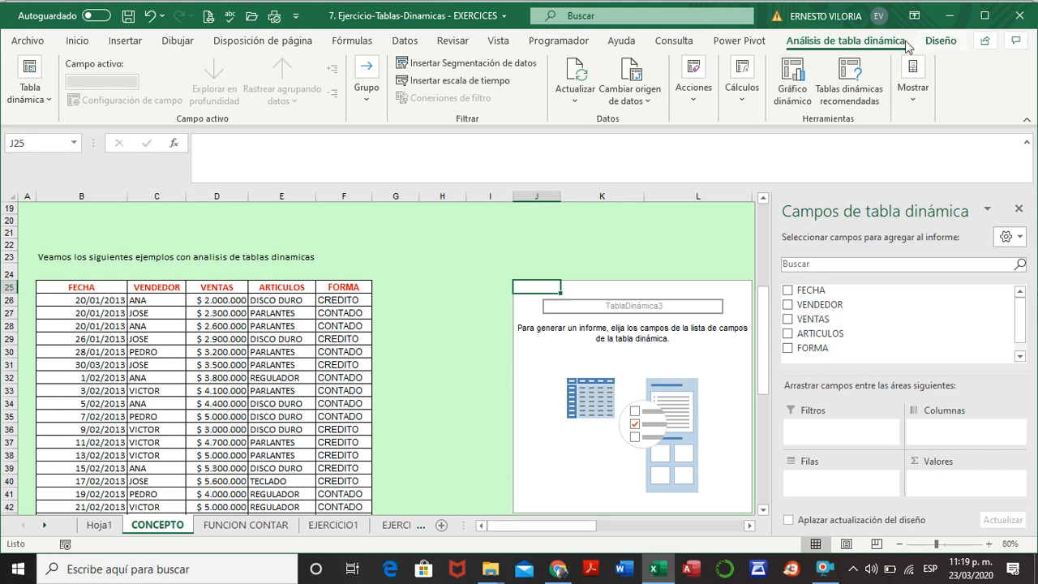
Review the summary functions offered by AutoSum, such as Suma, Promedio and Contar números, without applying any
left_click(85, 46)
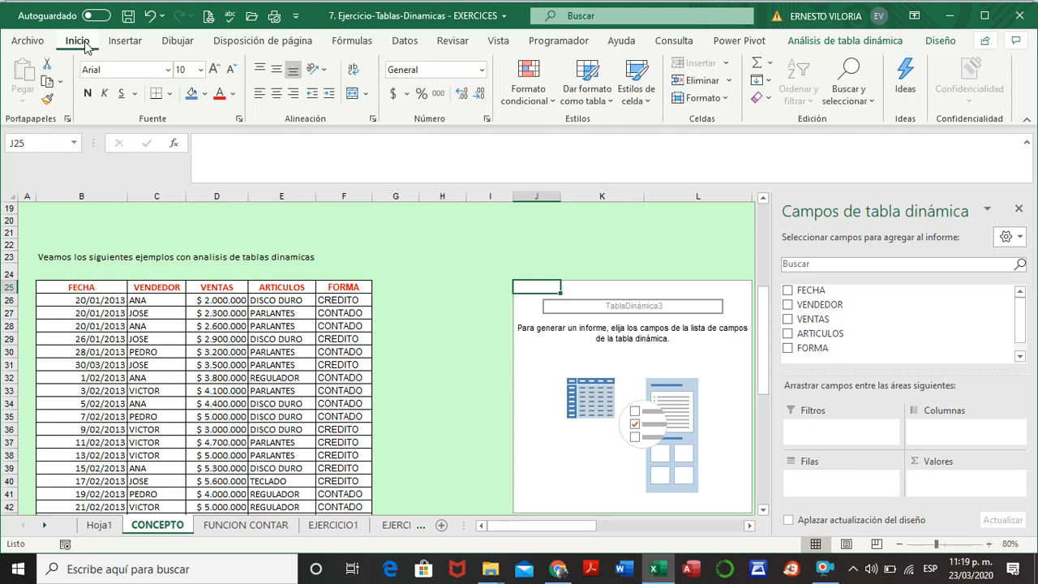
left_click(770, 65)
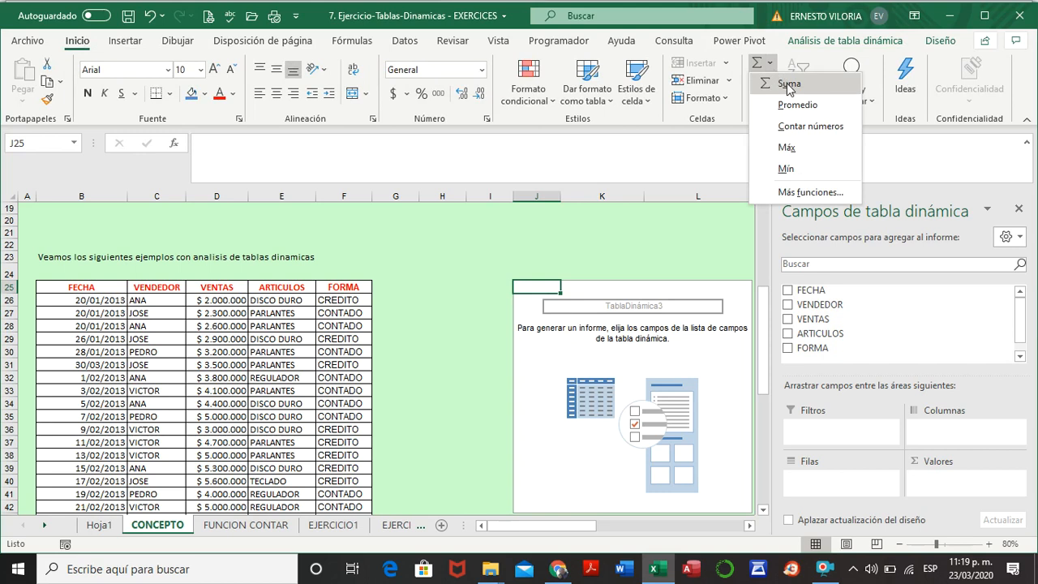
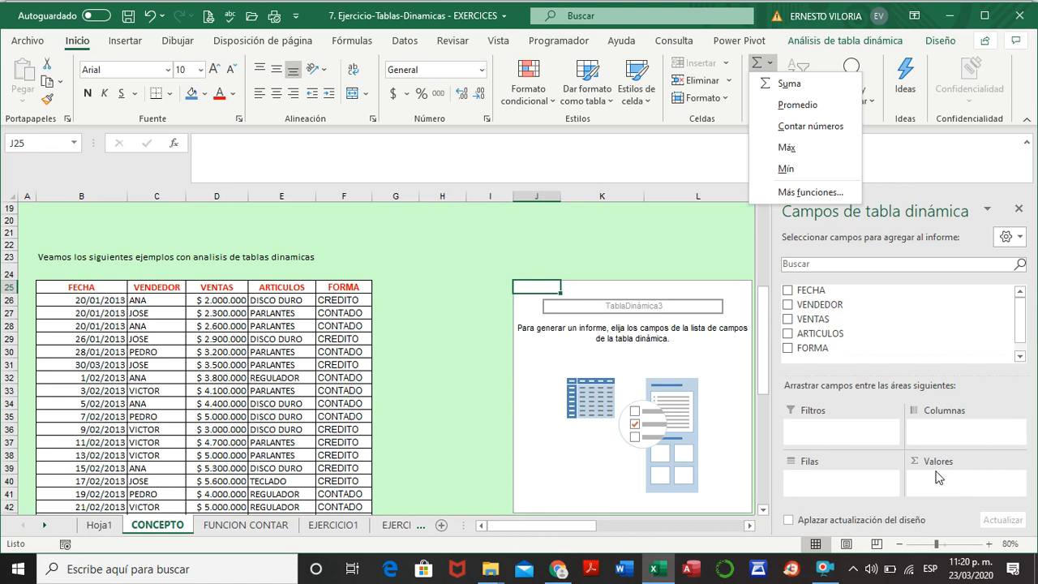
left_click(712, 218)
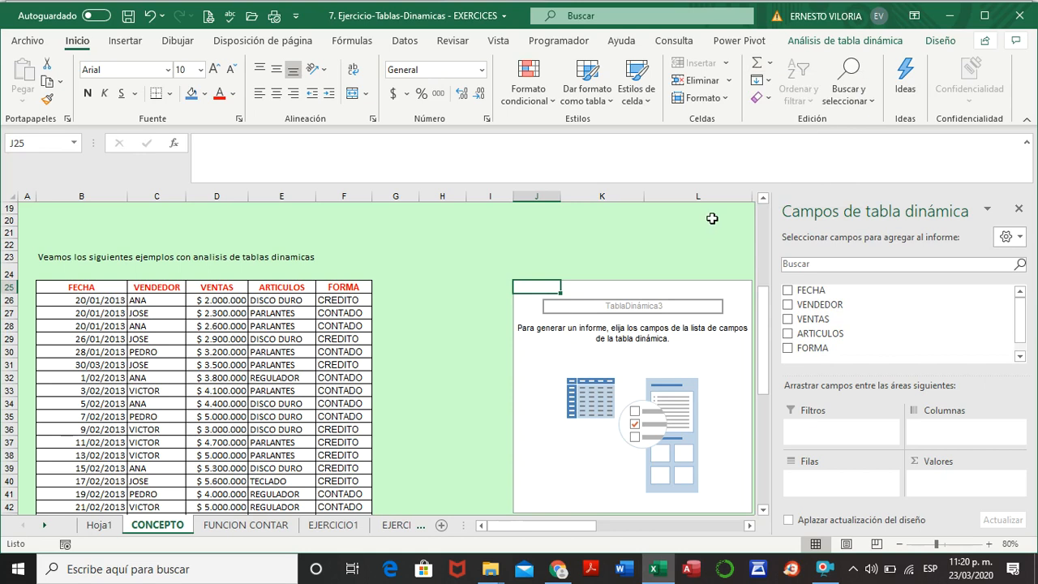
Try VENDEDOR as rows and ARTICULOS as columns in the pivot table for question 1, and remove both fields
scroll(443, 287, "down", 7)
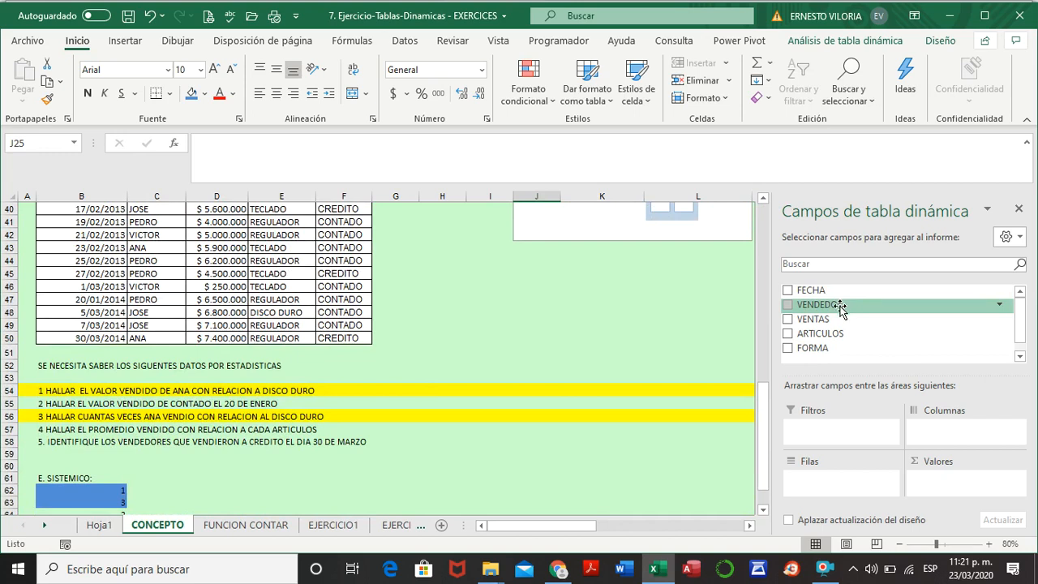
left_click_drag(842, 306, 815, 485)
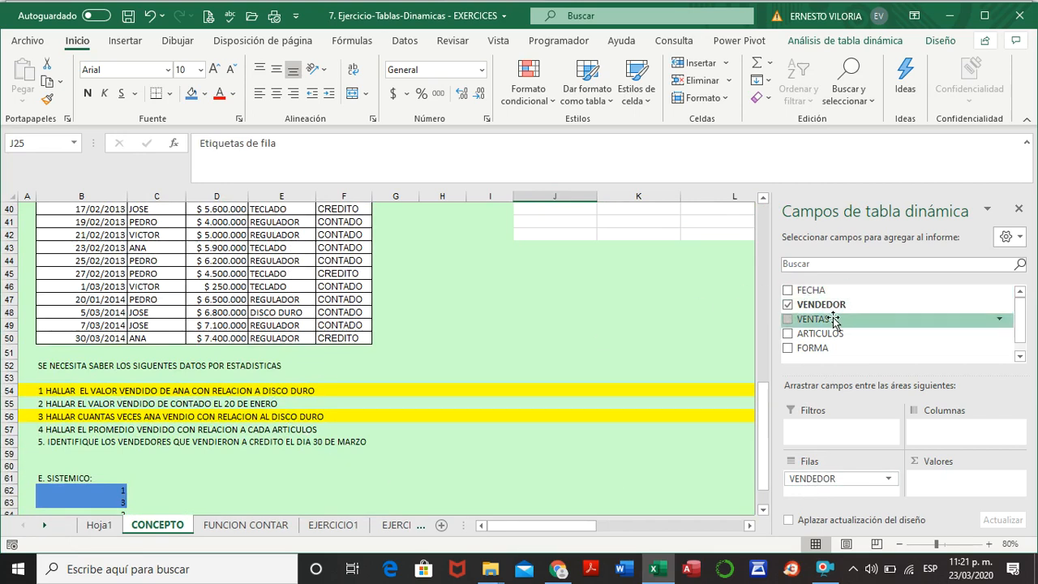
left_click_drag(825, 339, 931, 429)
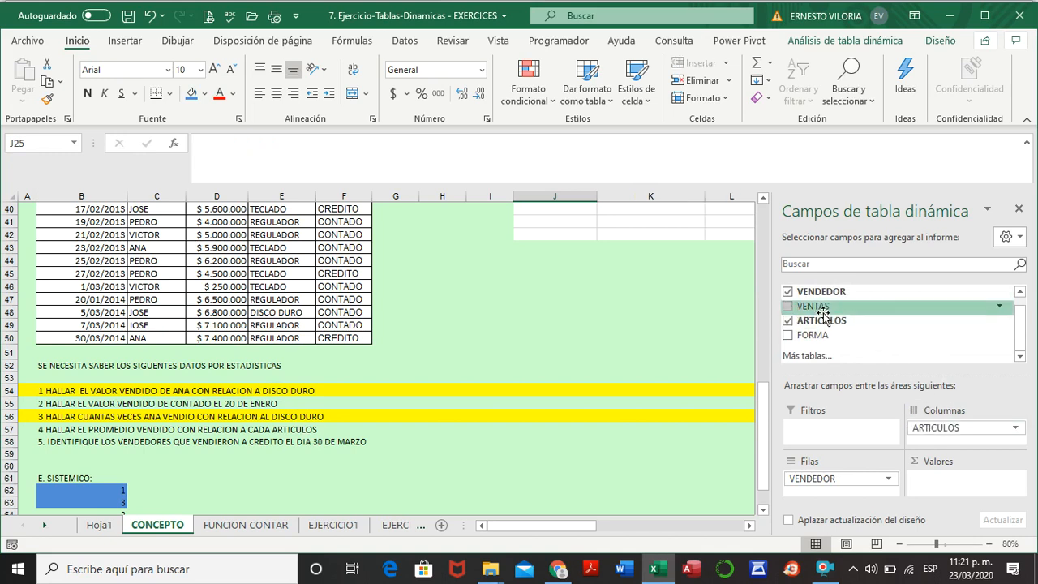
left_click(789, 293)
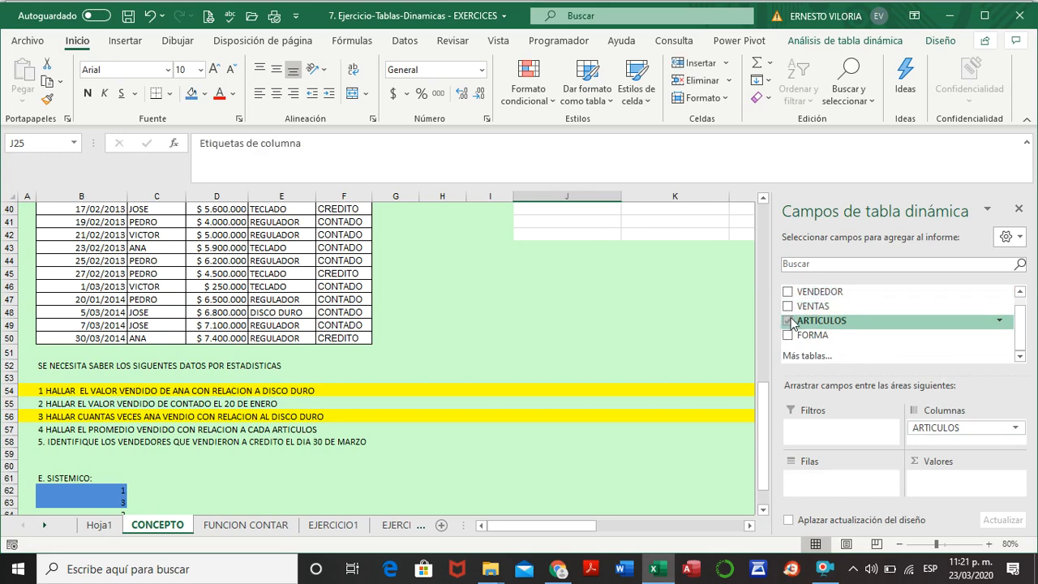
left_click(787, 320)
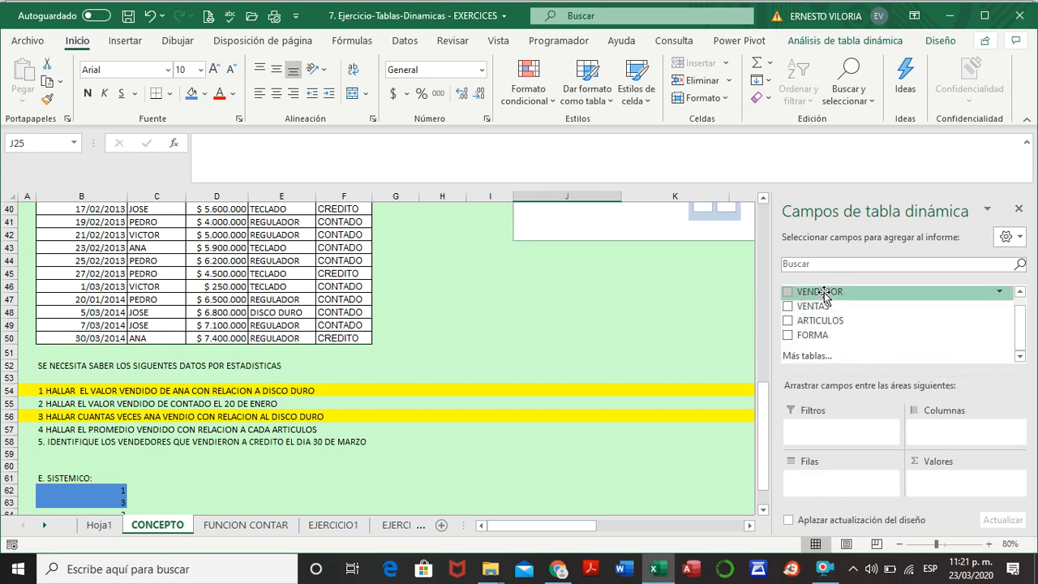
Try the swapped layout with VENDEDOR as columns and ARTICULOS as rows, and clear both fields from the pivot table
left_click_drag(823, 294, 938, 438)
left_click_drag(813, 321, 814, 479)
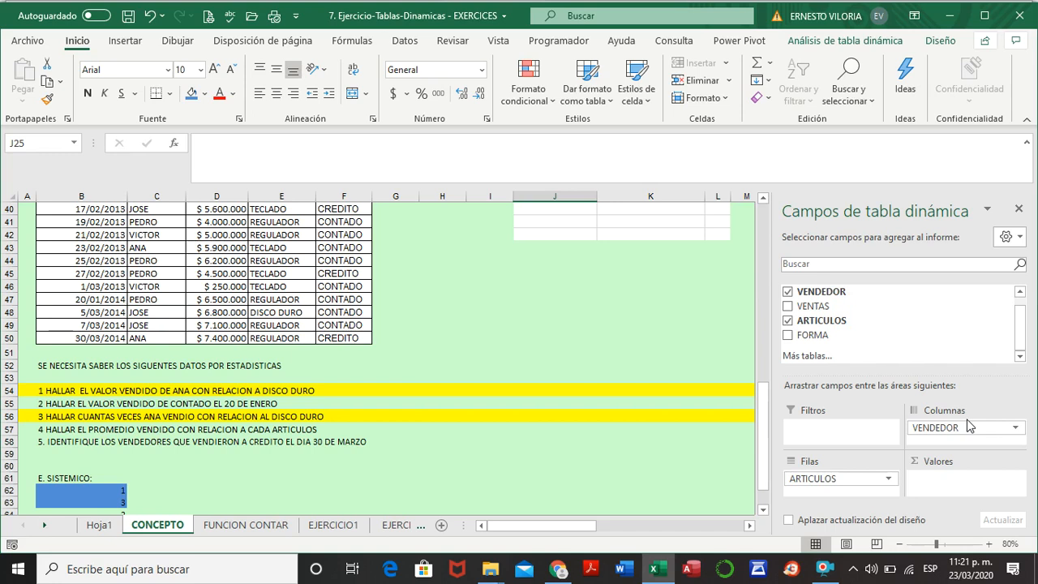
left_click(787, 292)
left_click(787, 320)
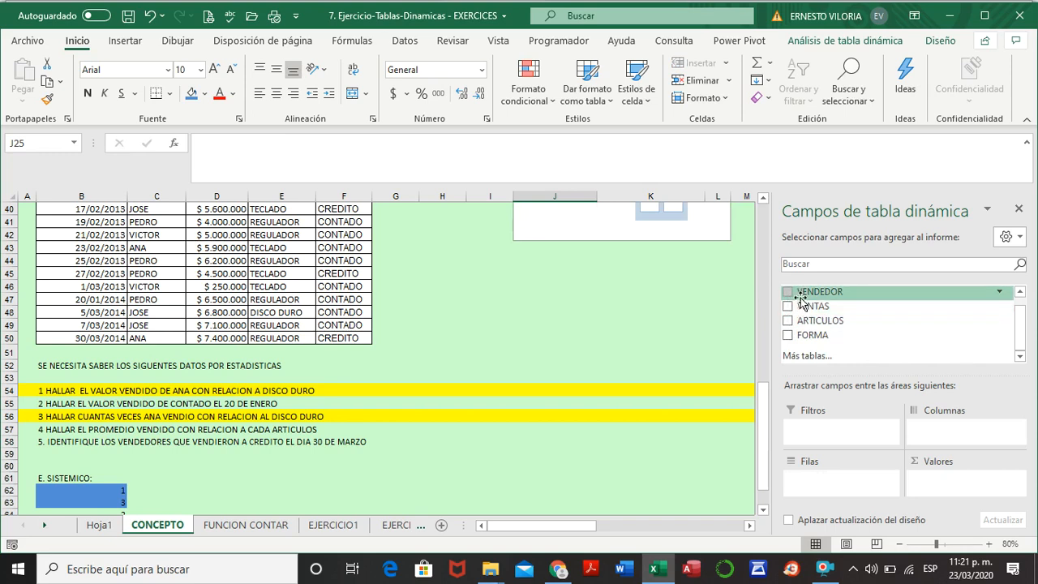
Try adding VENDEDOR, VENTAS, ARTICULOS and FORMA together to the pivot table, and clear all four fields
left_click(788, 292)
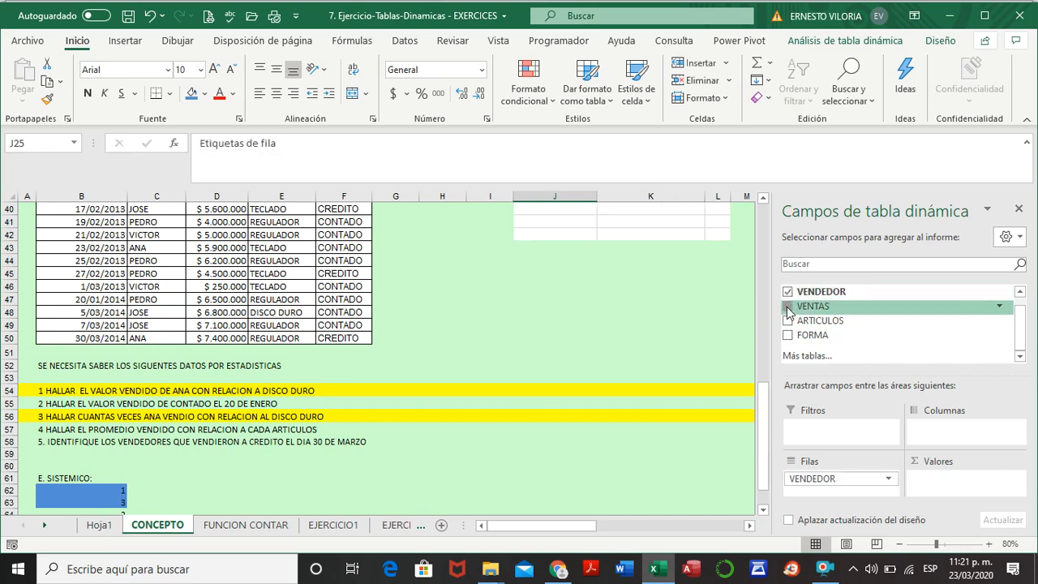
left_click(788, 307)
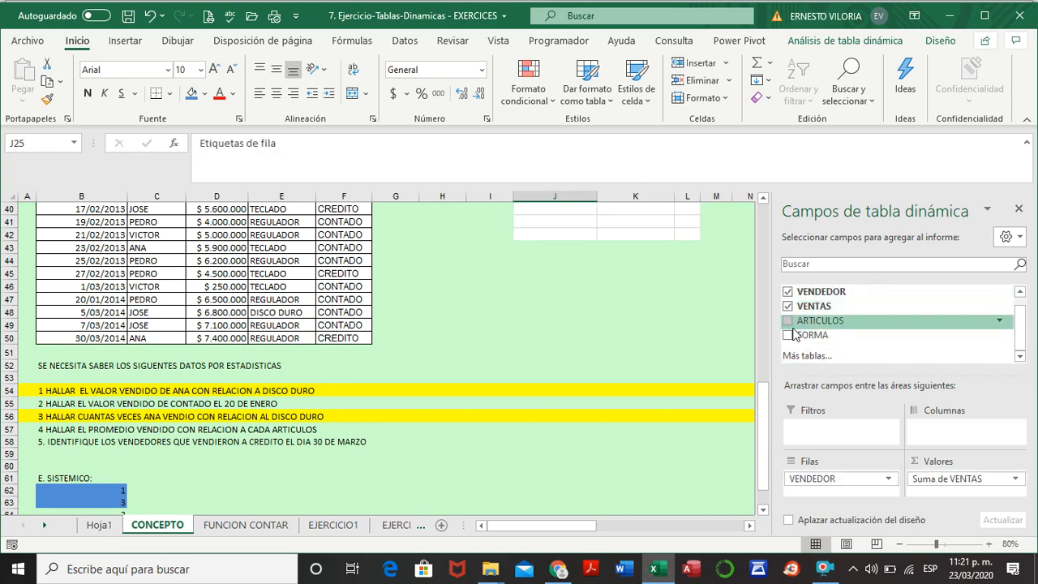
left_click(787, 321)
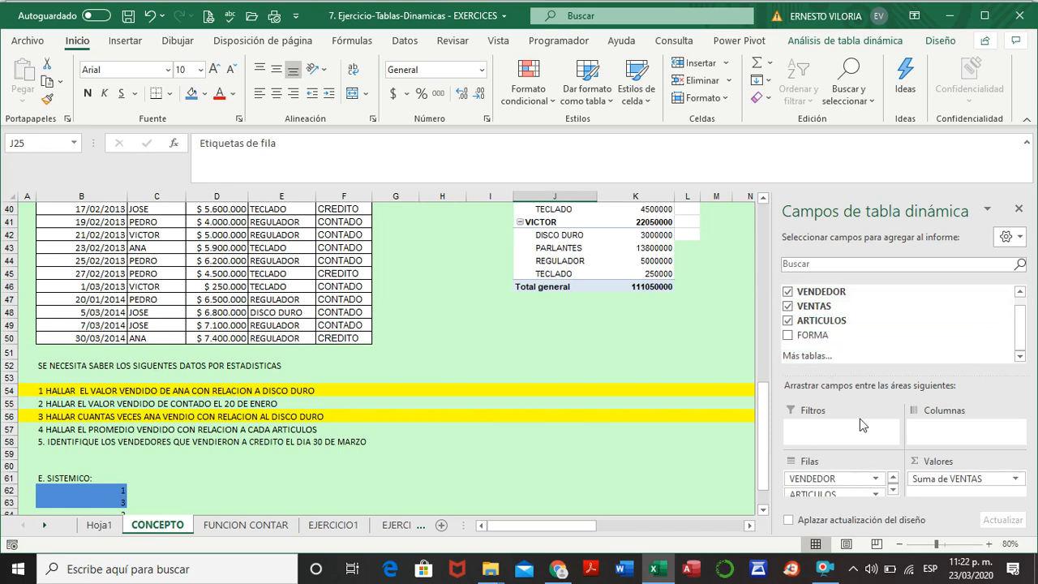
left_click(788, 334)
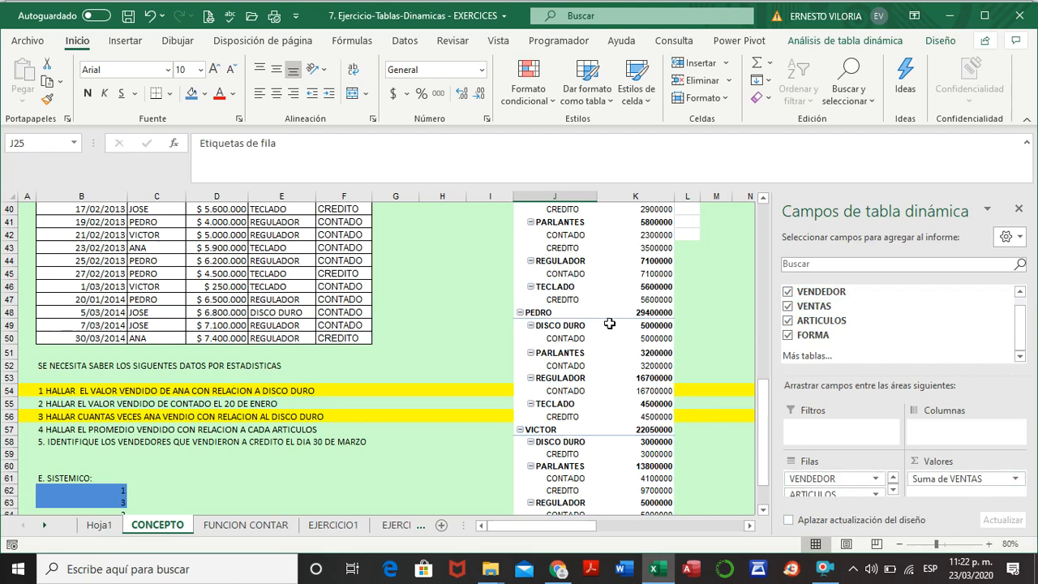
scroll(604, 321, "up", 9)
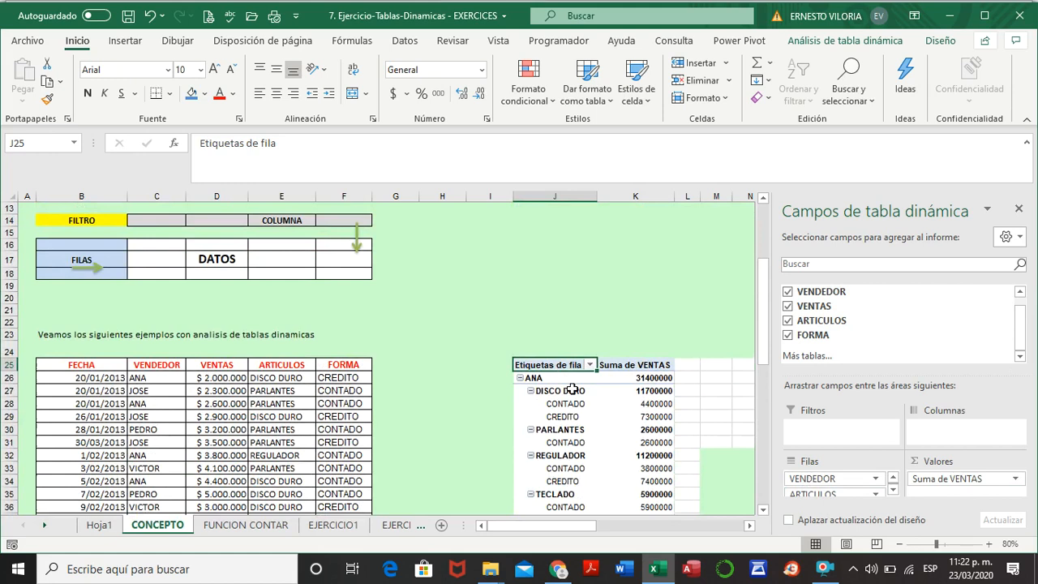
scroll(578, 401, "down", 1)
scroll(579, 404, "down", 1)
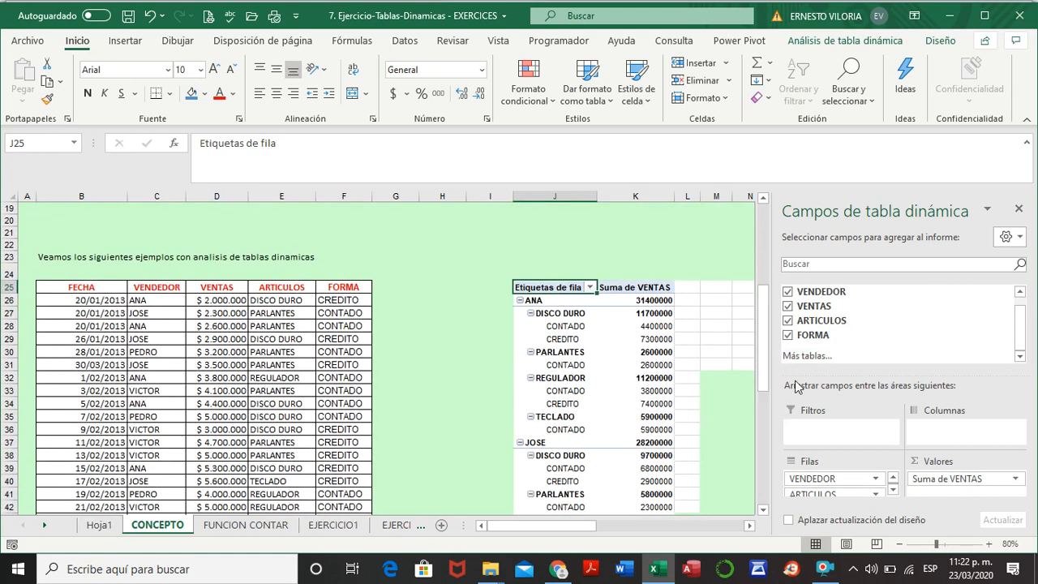
left_click(788, 292)
left_click(788, 306)
left_click(787, 321)
left_click(788, 335)
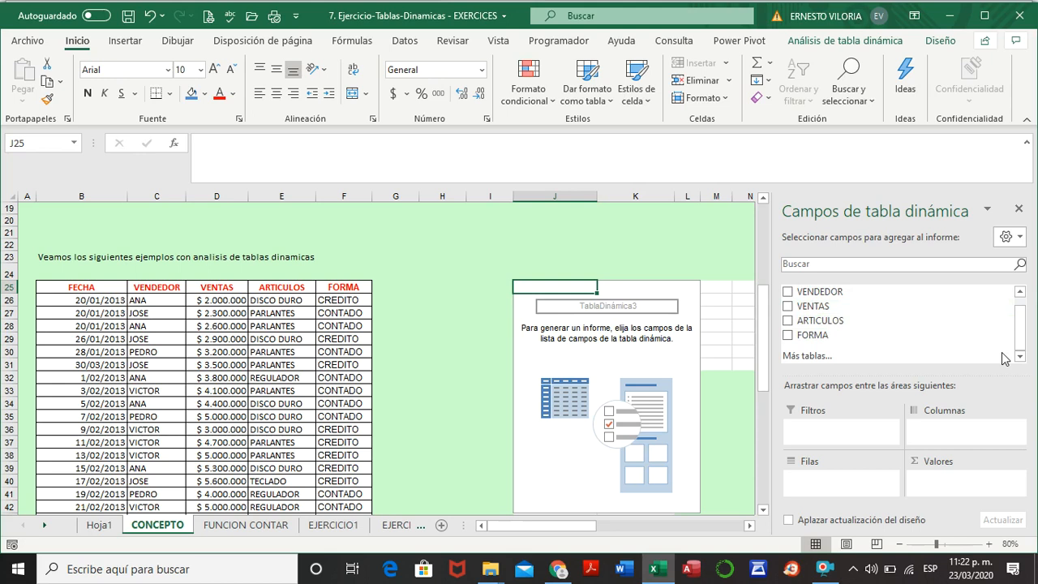
Lay out the pivot table with VENDEDOR as rows and ARTICULOS as columns, and check the row and column label filters
left_click_drag(799, 291, 814, 485)
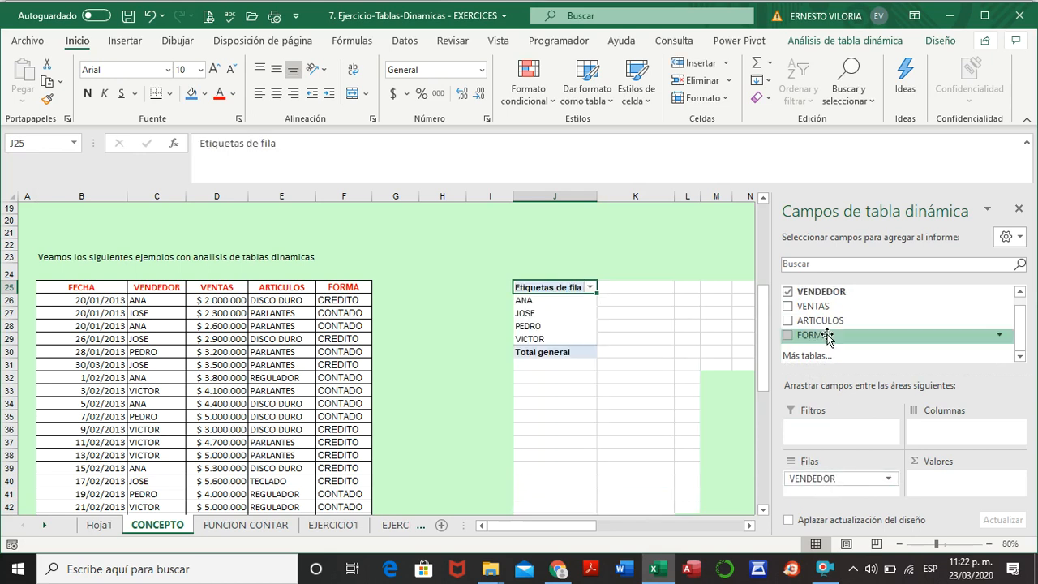
left_click_drag(815, 324, 930, 435)
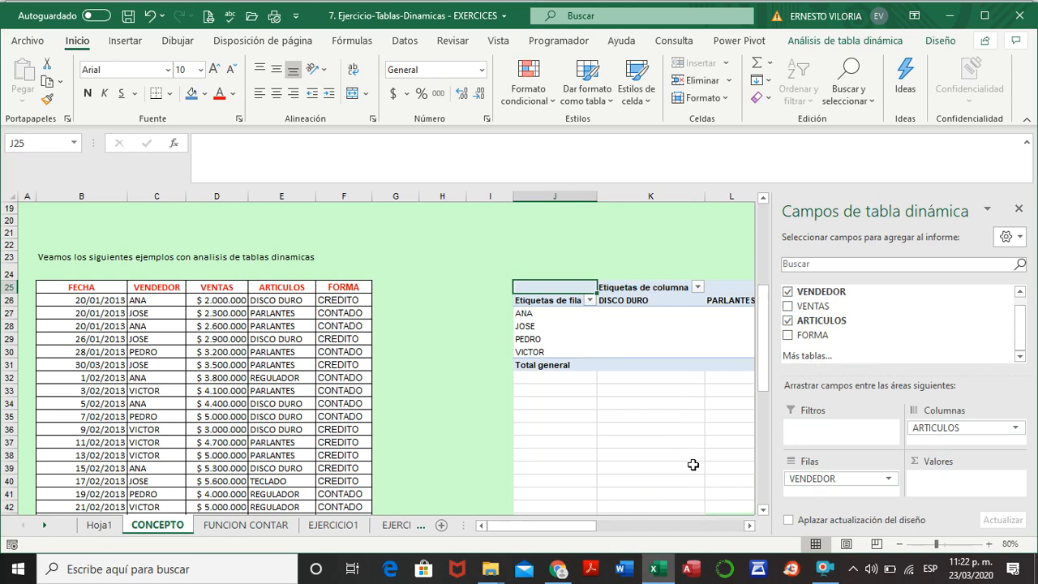
left_click(749, 526)
left_click(748, 526)
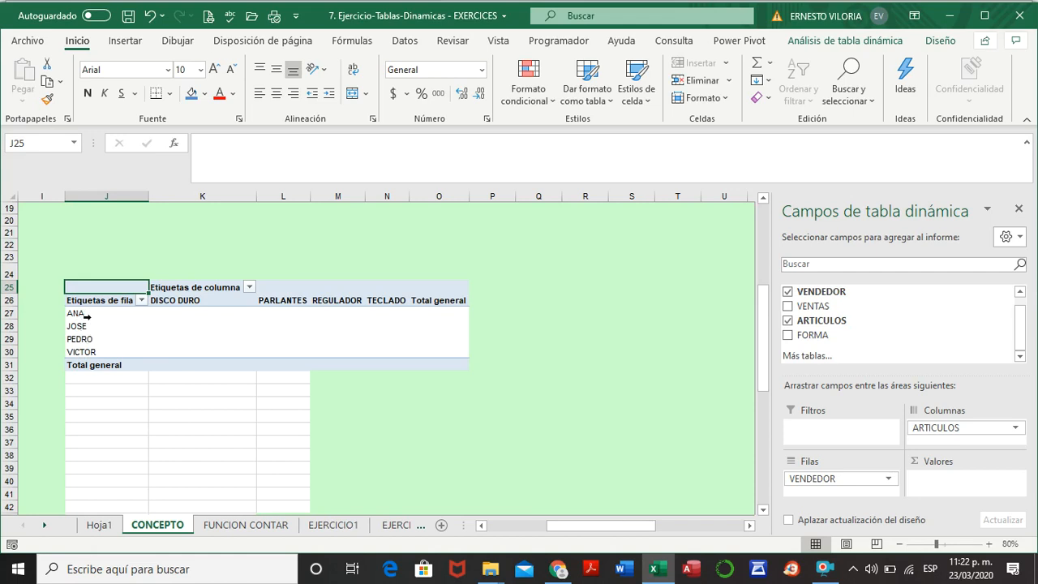
left_click(142, 301)
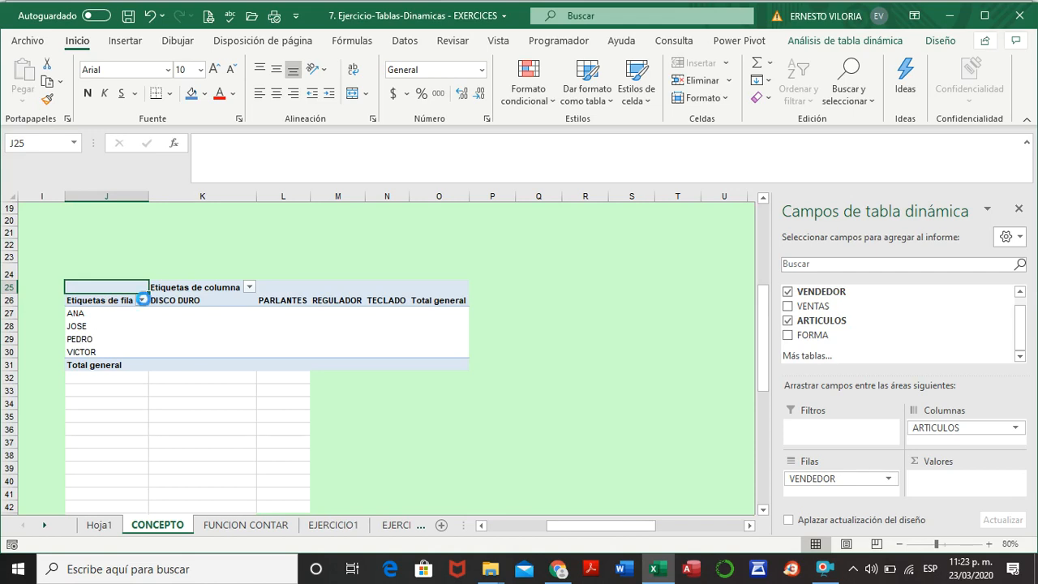
left_click(142, 301)
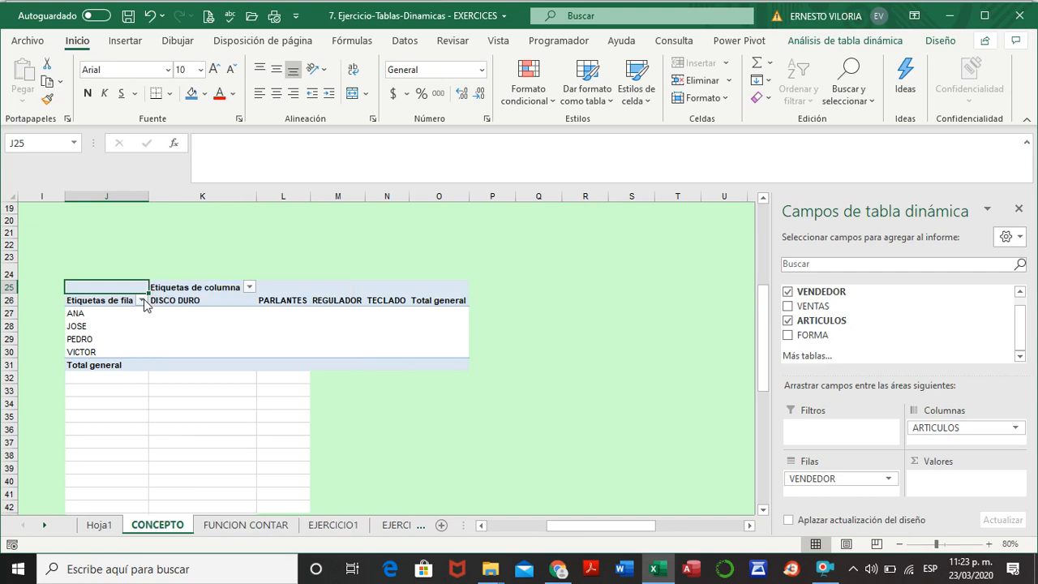
left_click(251, 288)
left_click(252, 289)
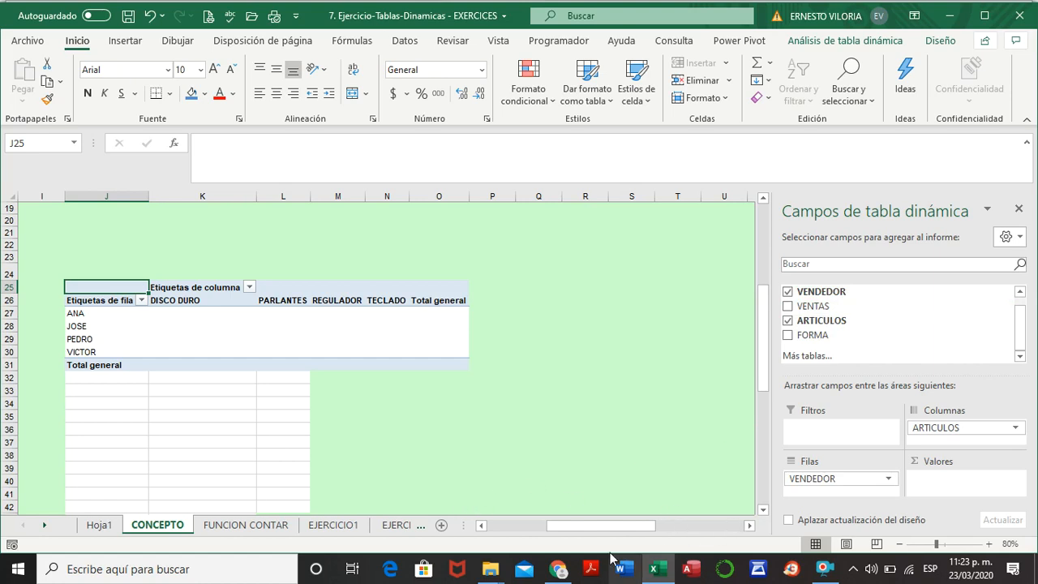
Add VENTAS to the pivot table's values as a sum to answer question 1
left_click_drag(607, 529, 511, 542)
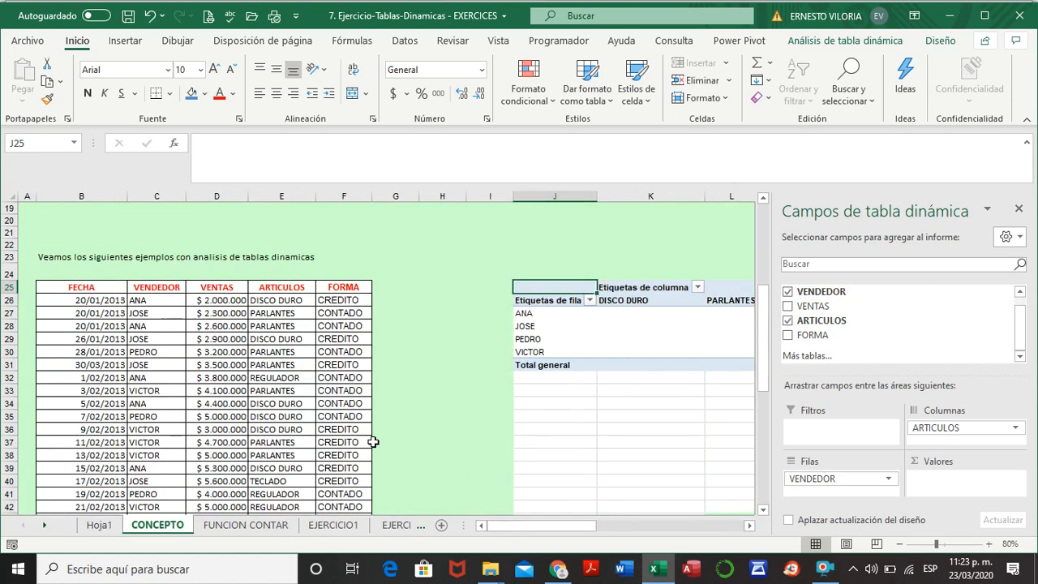
scroll(373, 433, "down", 6)
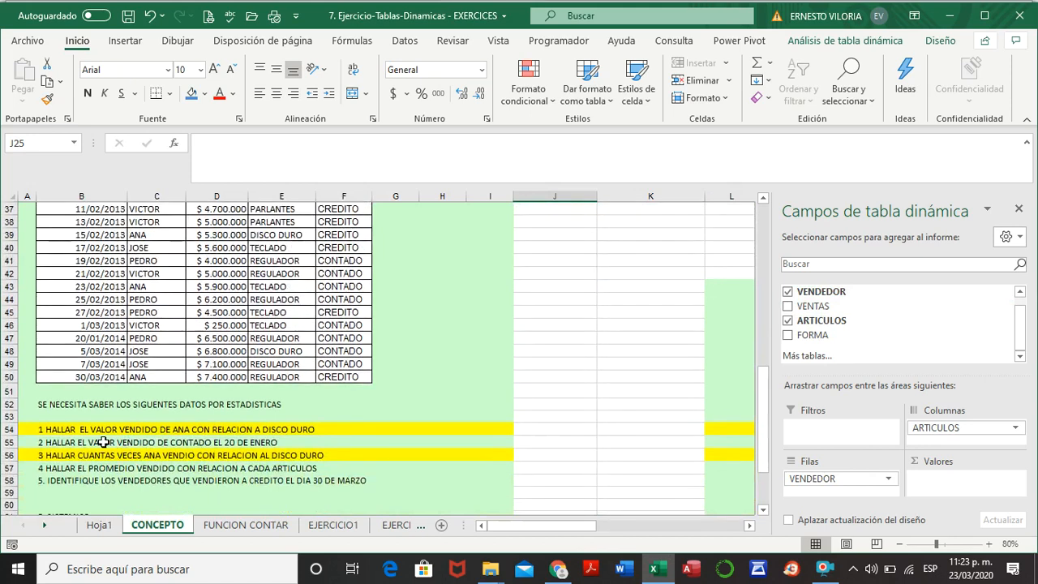
scroll(512, 394, "up", 5)
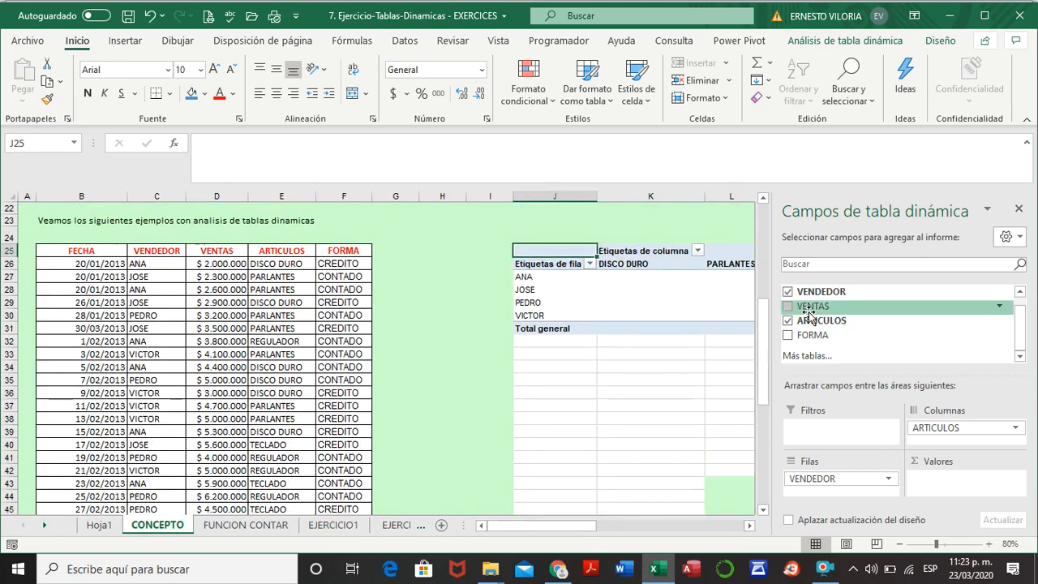
left_click_drag(811, 305, 936, 482)
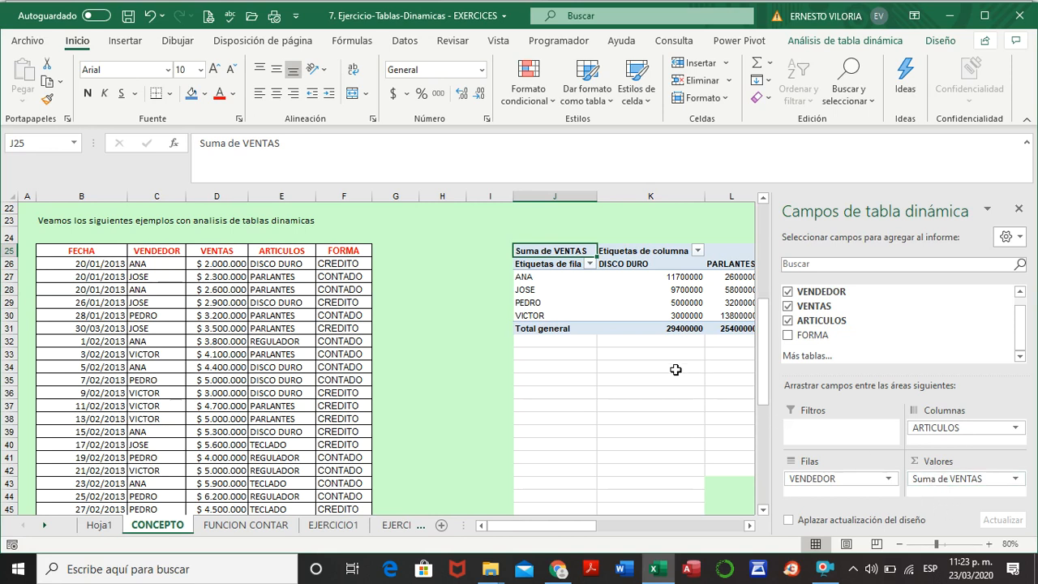
left_click_drag(570, 531, 600, 528)
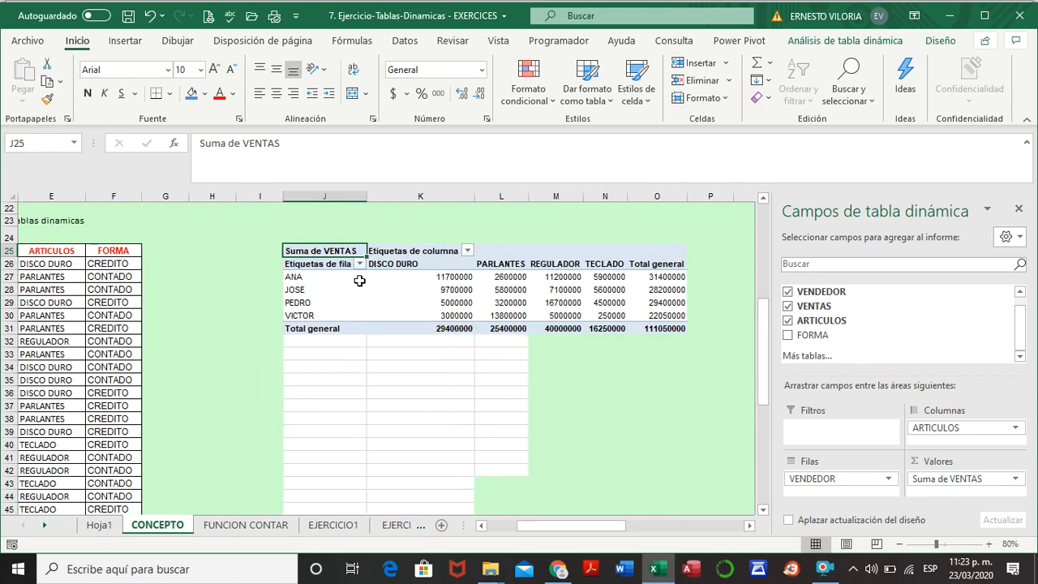
mouse_move(442, 279)
left_click(648, 330)
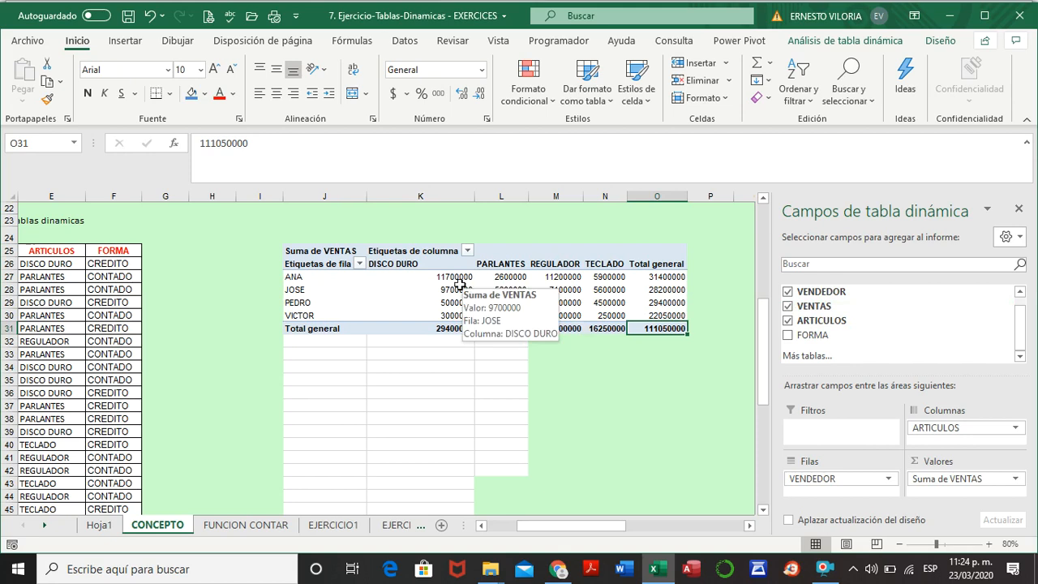
Add VENTAS to the pivot table's values a second time for question 3, and maximize the workbook window
left_click(325, 252)
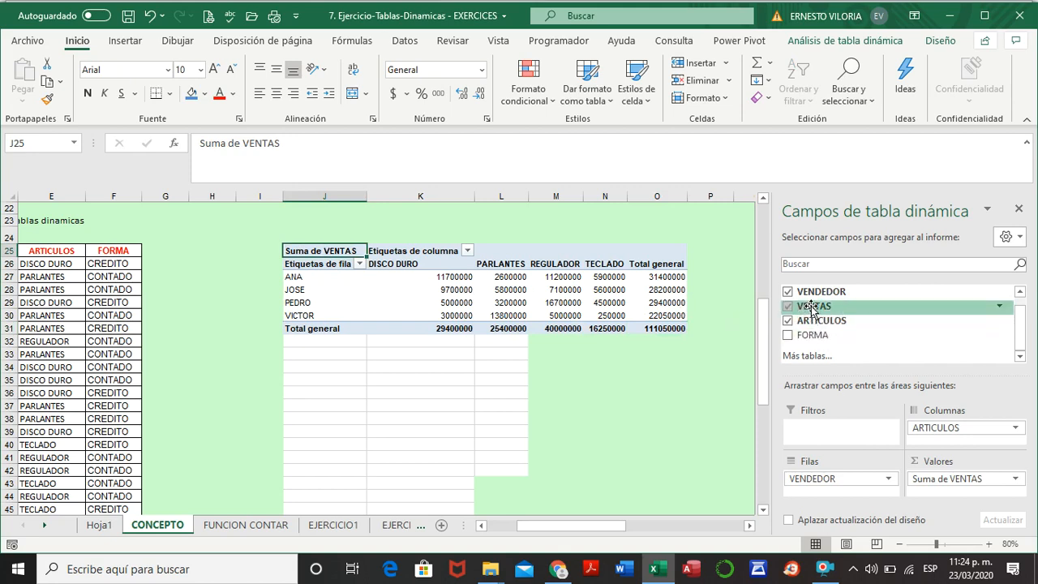
left_click_drag(812, 308, 928, 501)
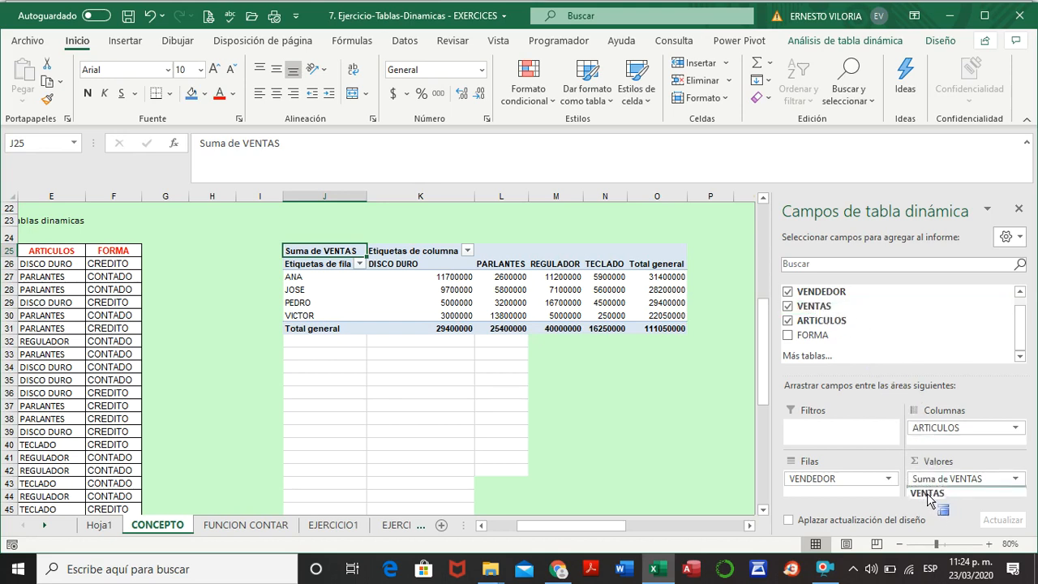
left_click_drag(928, 501, 928, 500)
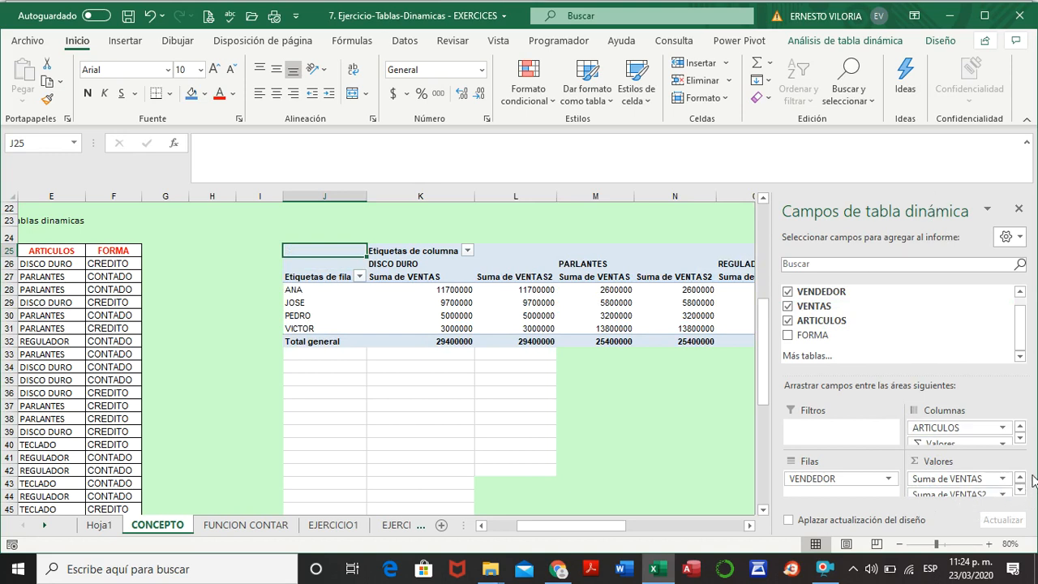
scroll(1006, 493, "down", 2)
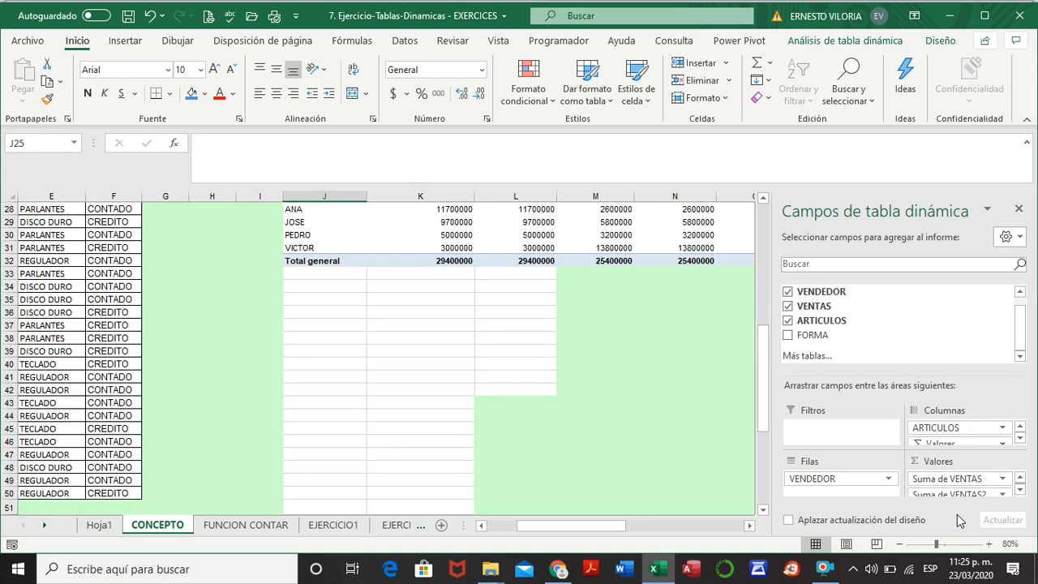
left_click(986, 16)
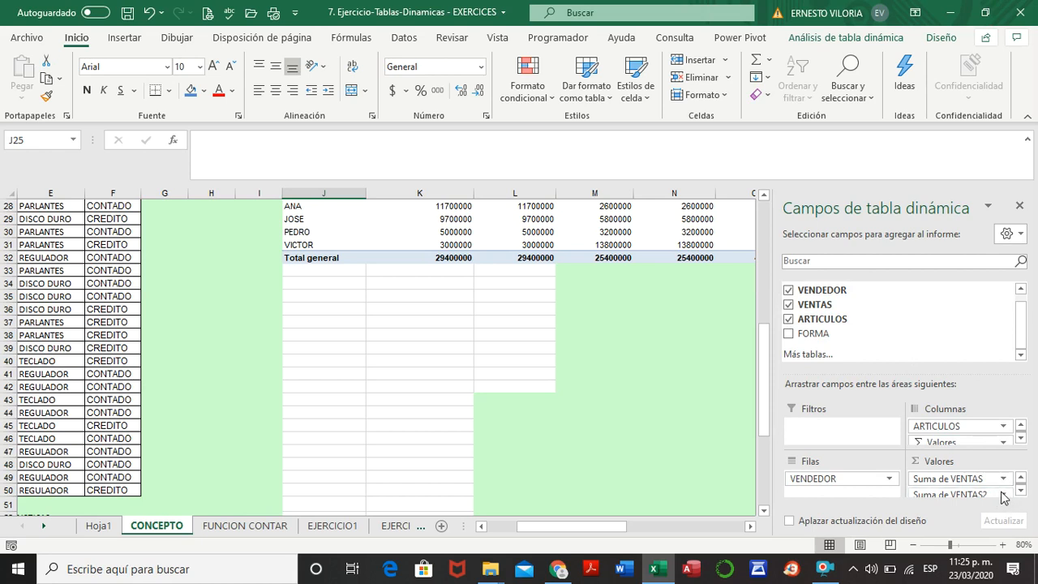
scroll(714, 361, "up", 2)
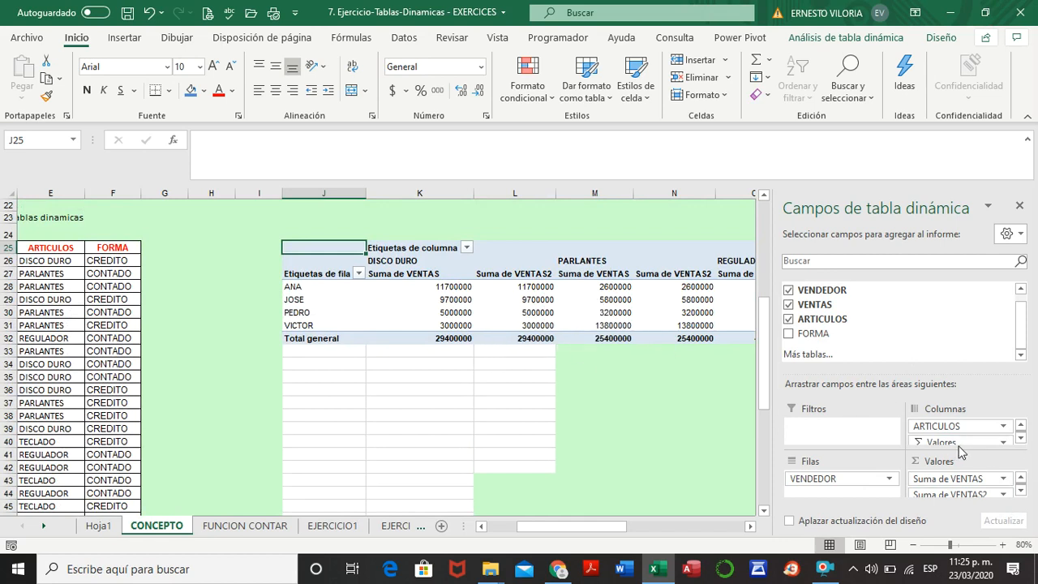
Summarize the second VENTAS value field by Recuento and name it "Total articulos vendidos"
left_click(1005, 496)
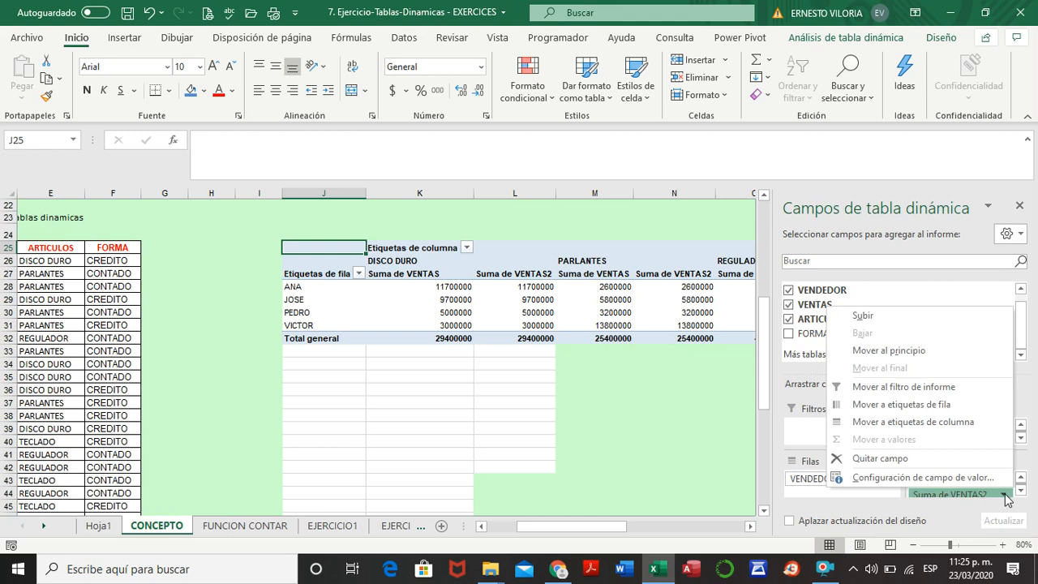
left_click(941, 478)
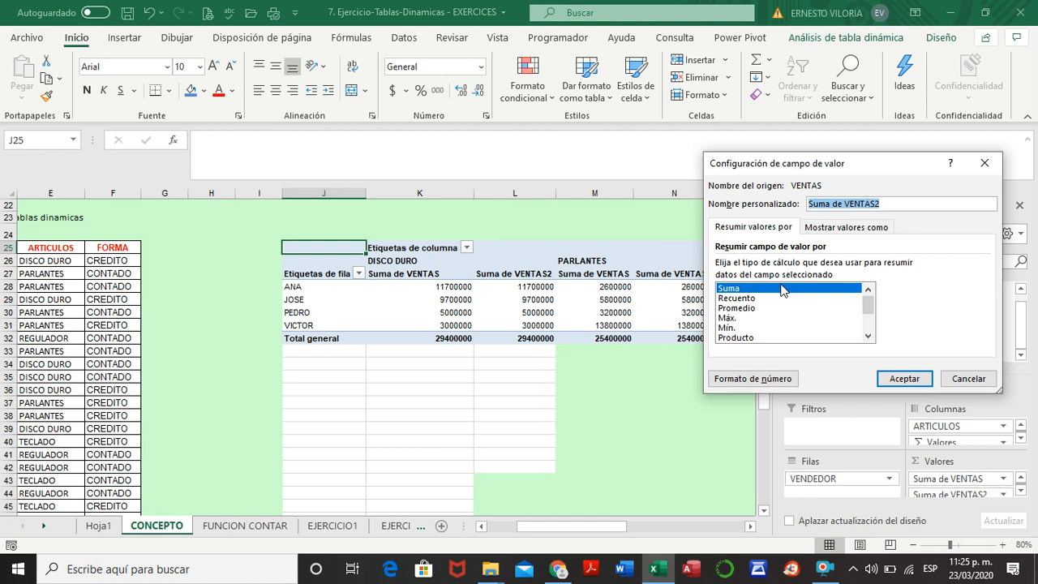
left_click(739, 300)
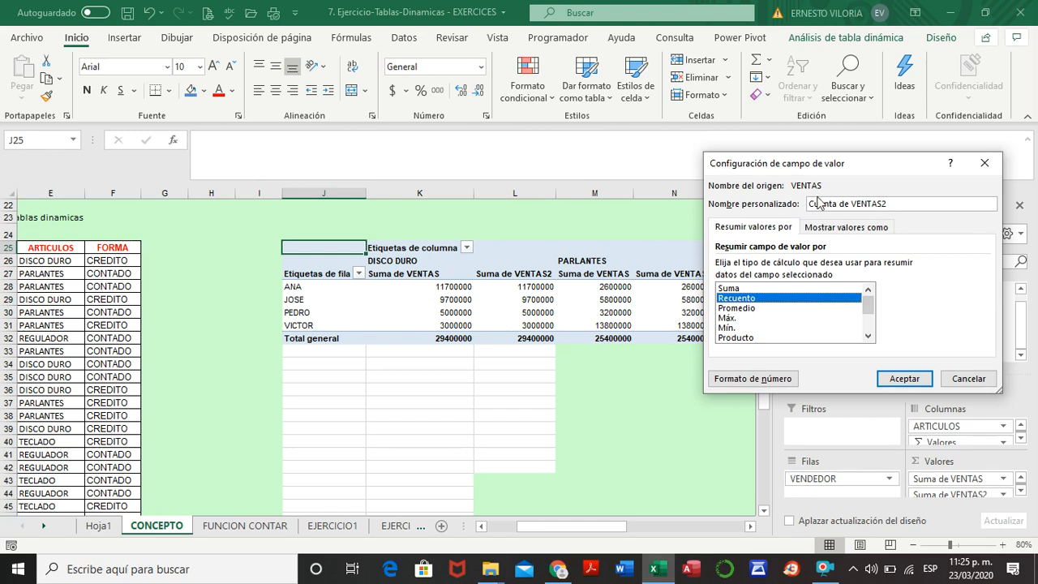
left_click_drag(896, 204, 796, 212)
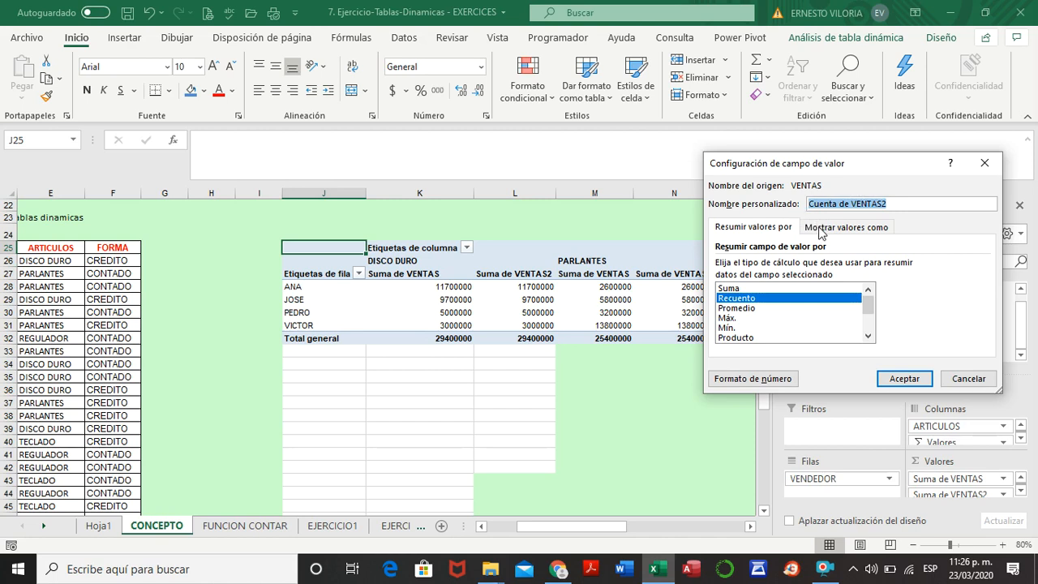
type("Total articulos vendidos")
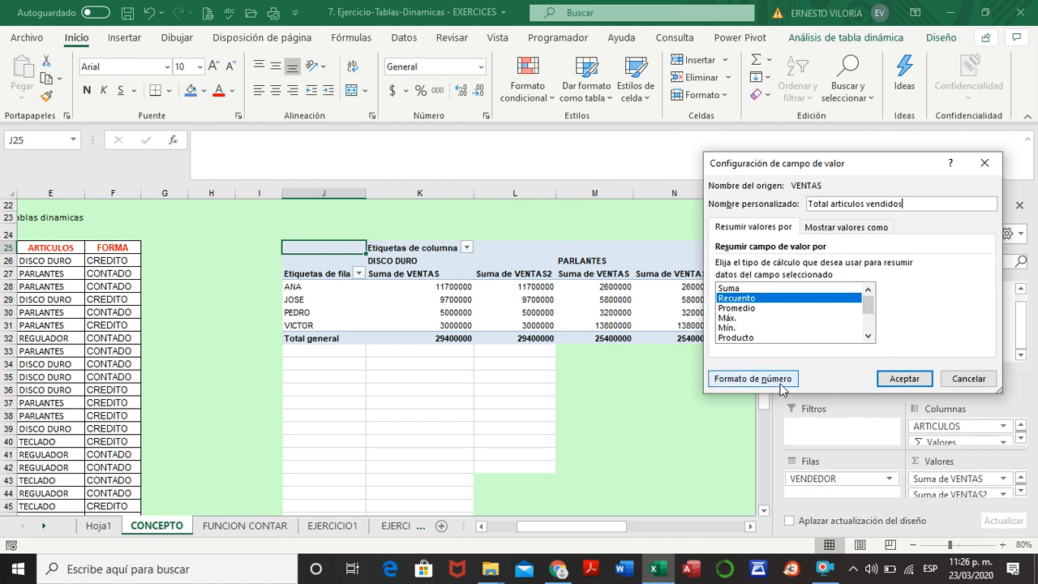
left_click(898, 384)
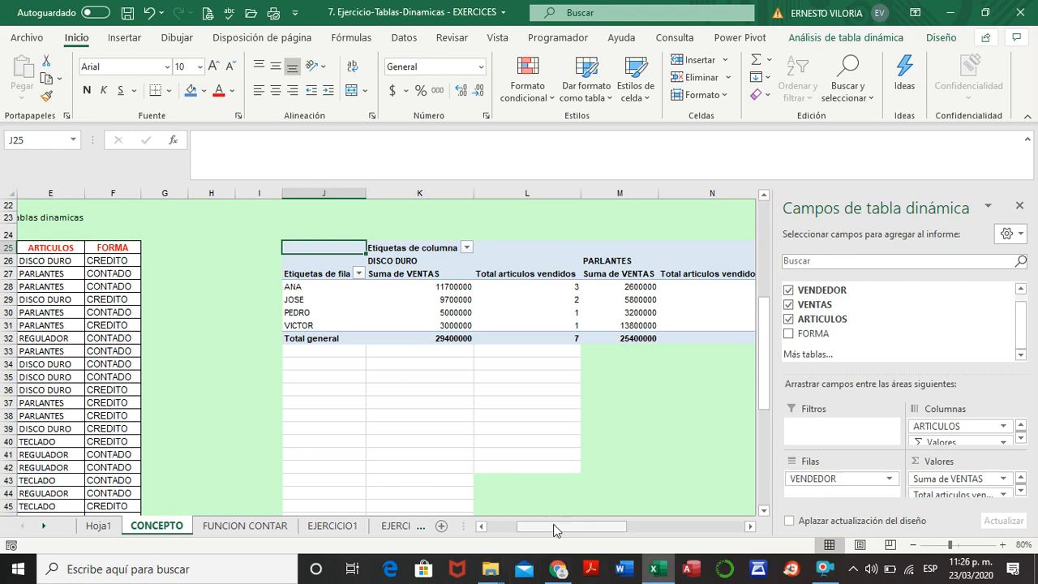
Check the DISCO DURO sales sum and article count per seller against the highlighted questions 1 and 3
left_click_drag(555, 529, 547, 558)
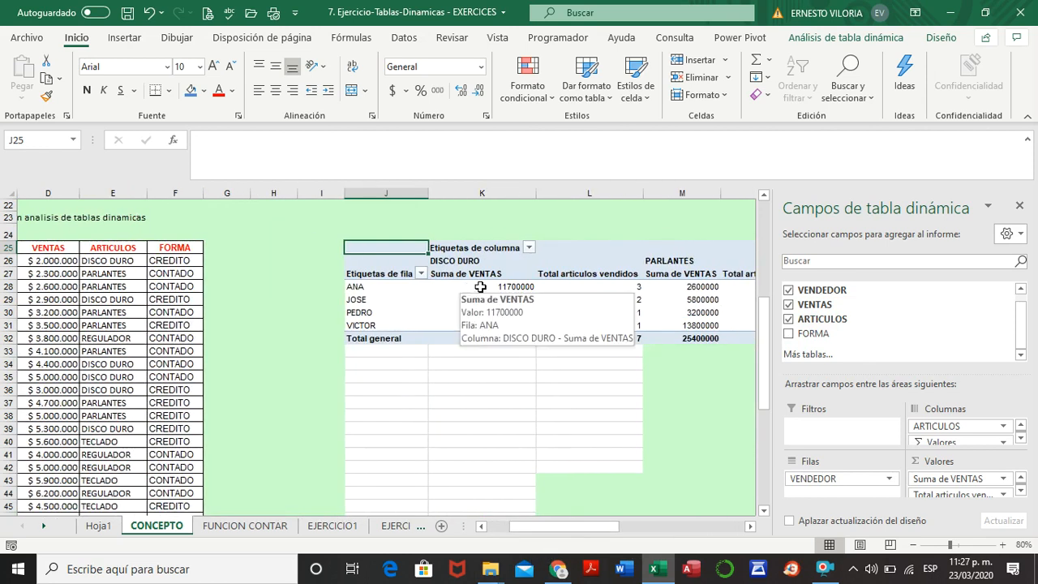
mouse_move(618, 286)
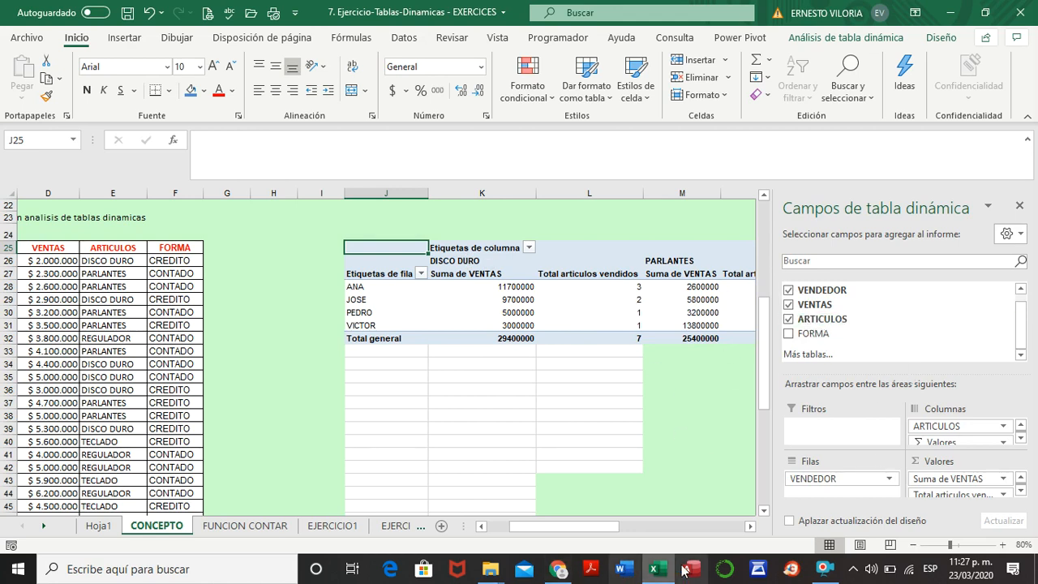
left_click_drag(544, 534, 511, 537)
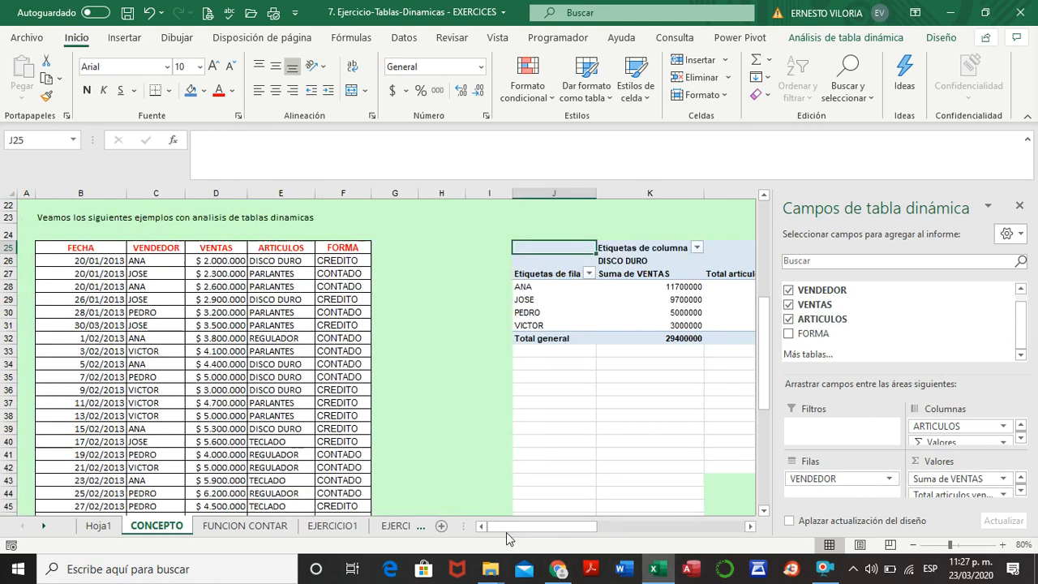
scroll(476, 486, "down", 4)
scroll(471, 490, "down", 1)
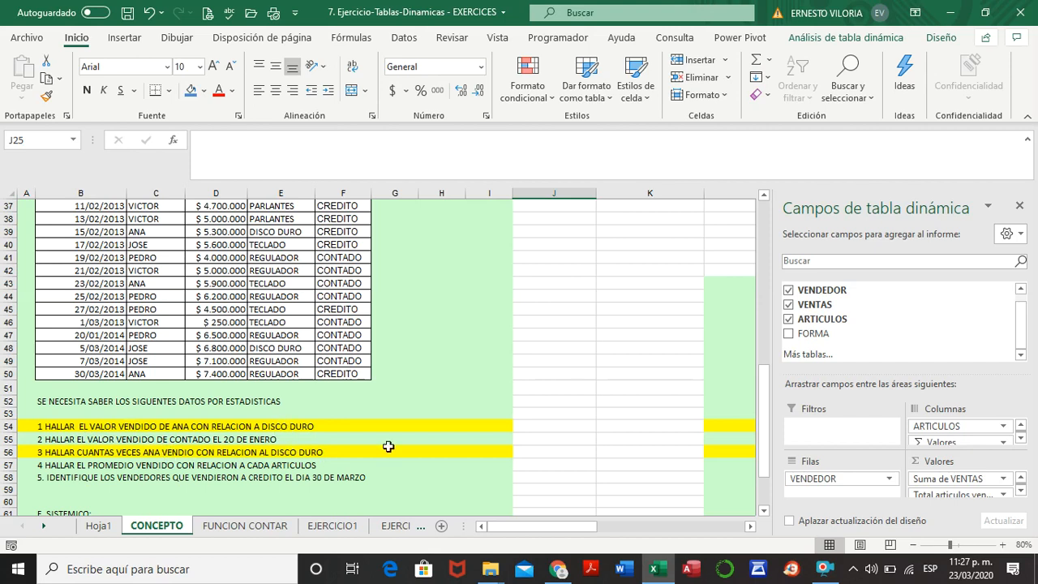
Filter the pivot table's row labels to show only the seller named in questions 1 and 3
left_click(748, 528)
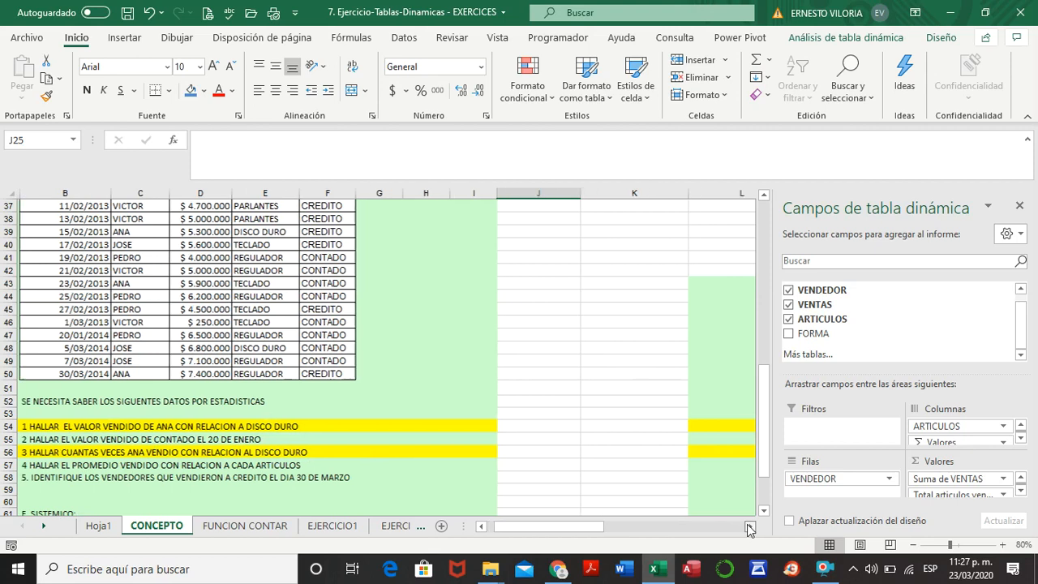
left_click(748, 528)
left_click(748, 528)
left_click_drag(765, 399, 781, 306)
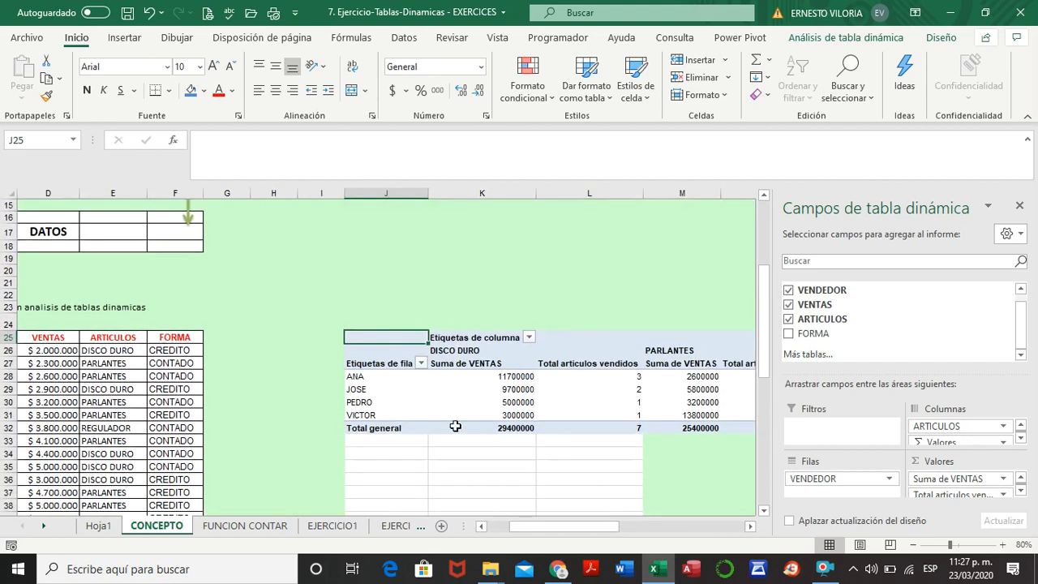
left_click(422, 365)
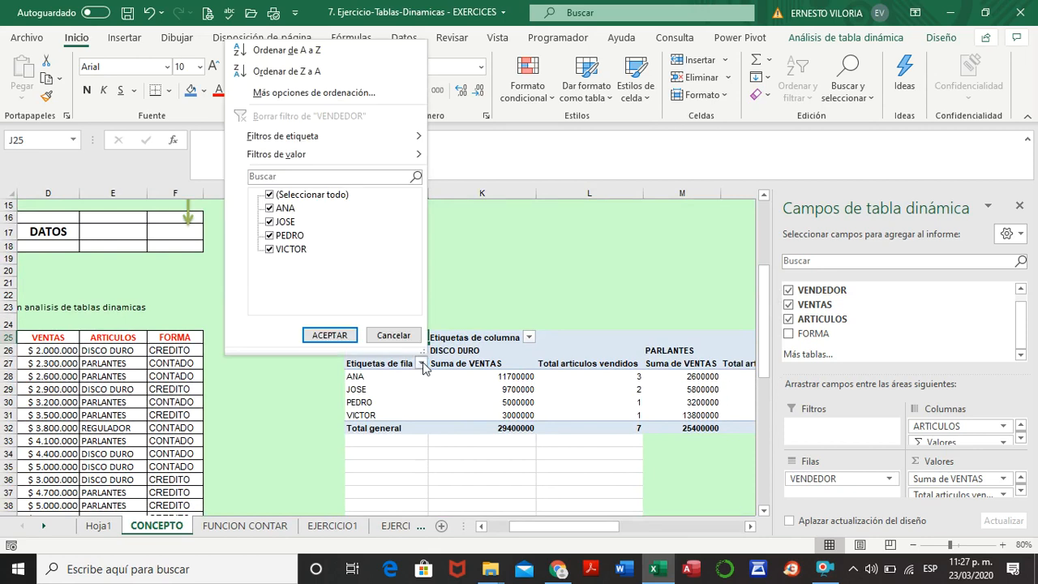
left_click(270, 196)
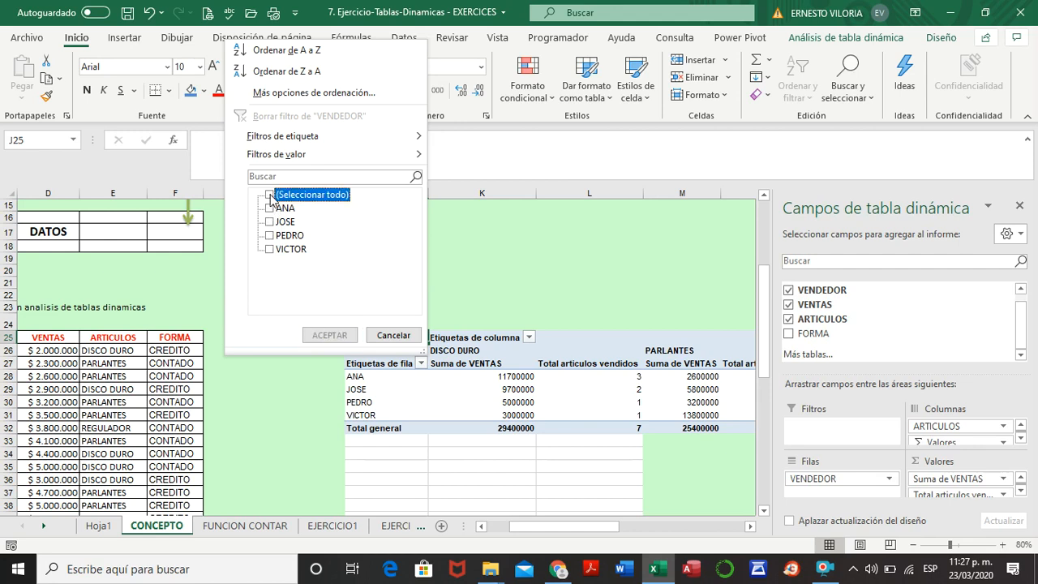
left_click(270, 209)
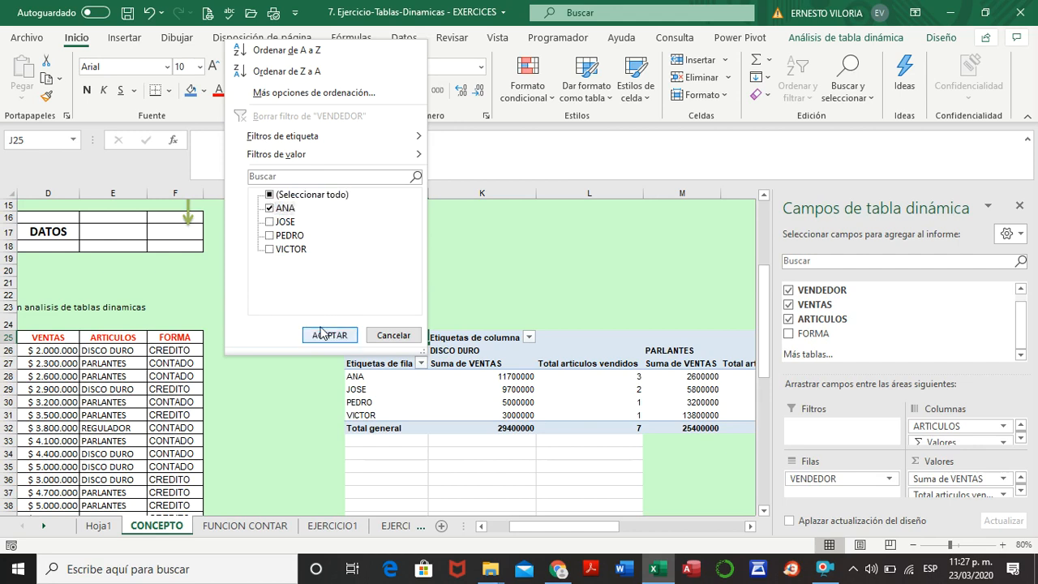
left_click(325, 334)
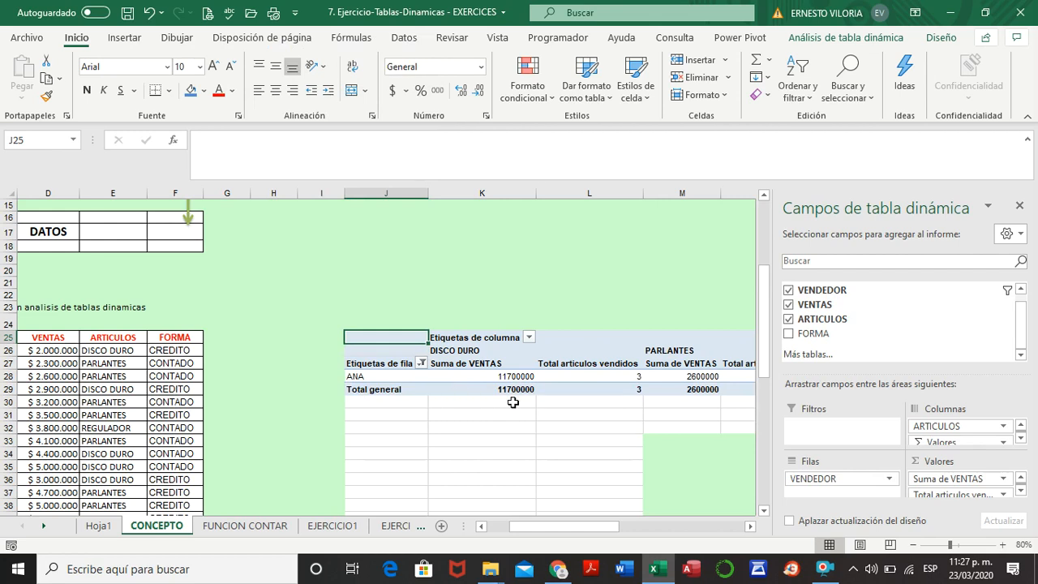
Filter the pivot table's column labels to DISCO DURO only and close the pivot table field list
left_click(529, 338)
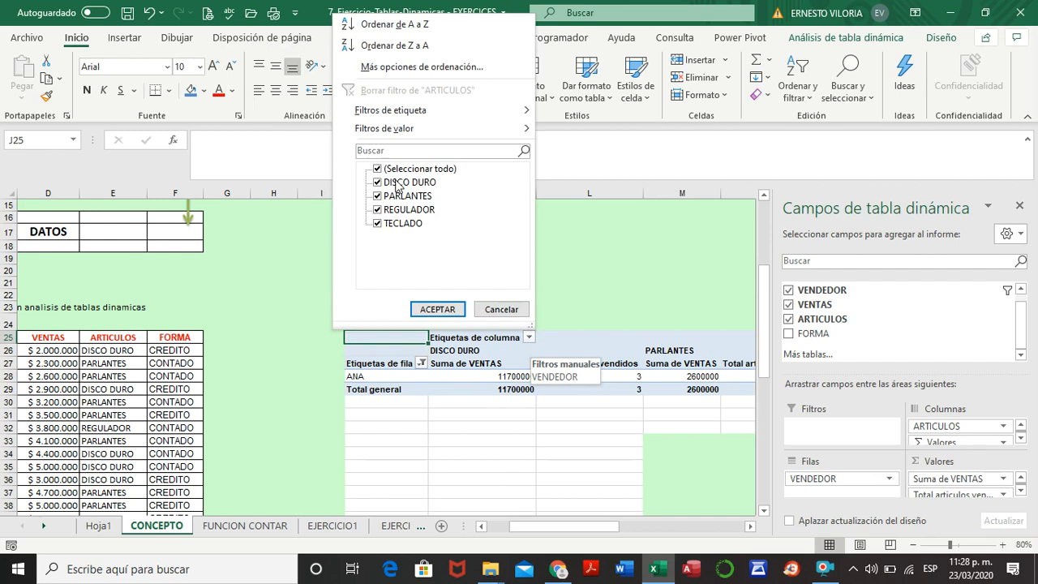
left_click(378, 168)
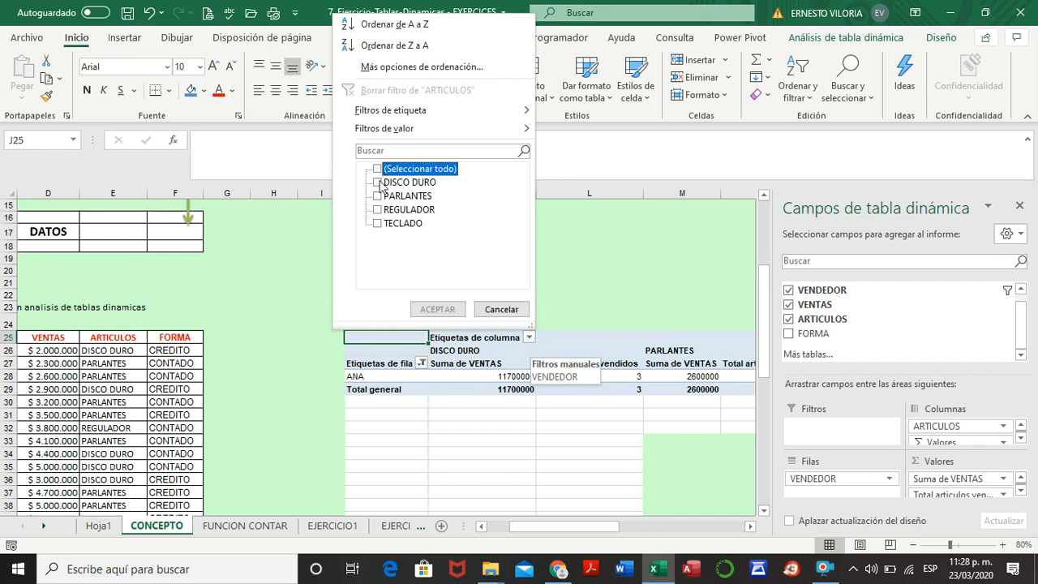
left_click(378, 182)
left_click(421, 309)
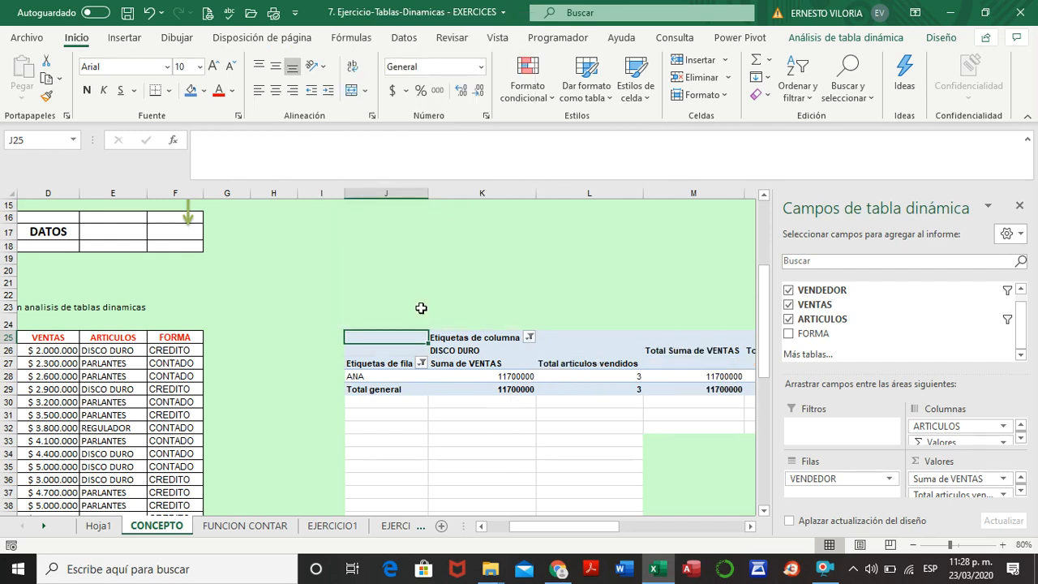
left_click(749, 527)
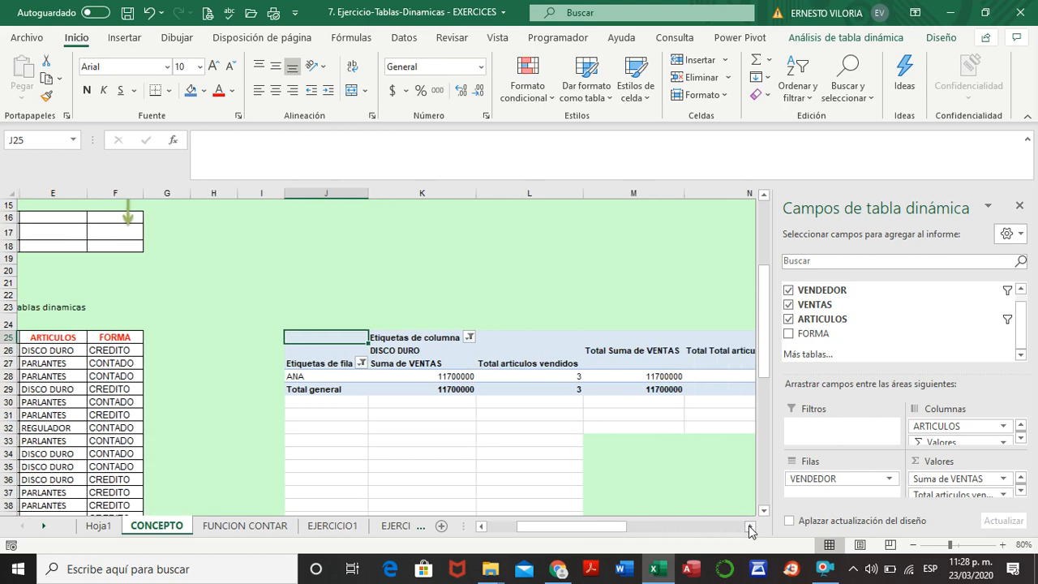
left_click(749, 527)
left_click(750, 528)
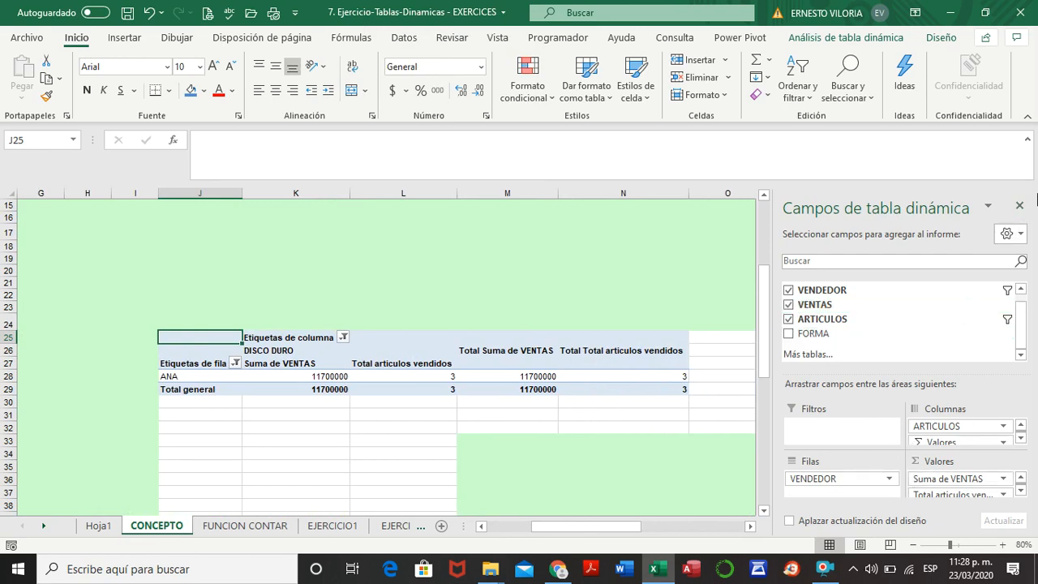
left_click(1019, 205)
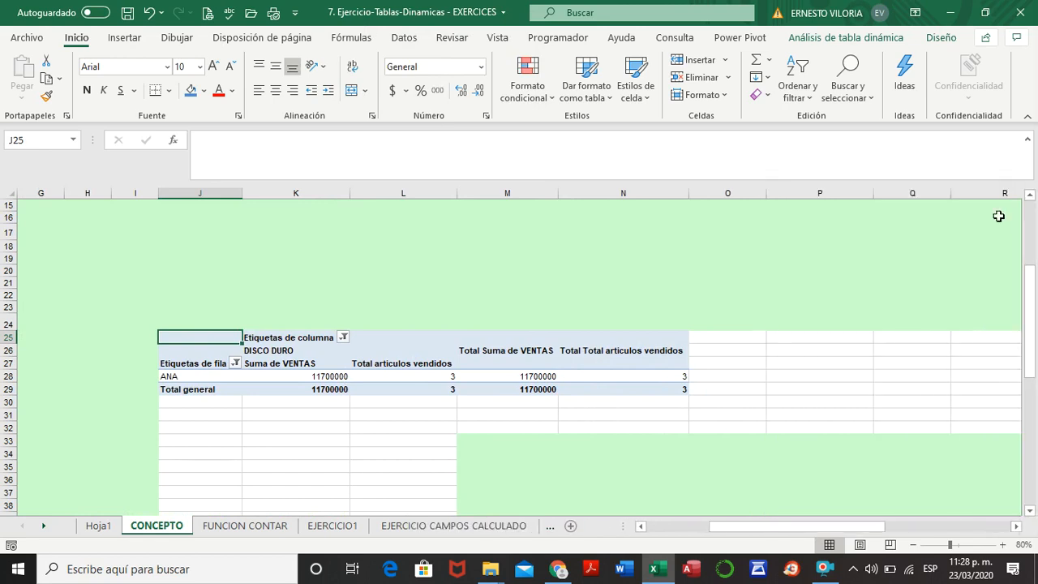
Examine the filtered seller's DISCO DURO sales sum and article count alongside the total columns
left_click(395, 352)
left_click(393, 372)
left_click(390, 394)
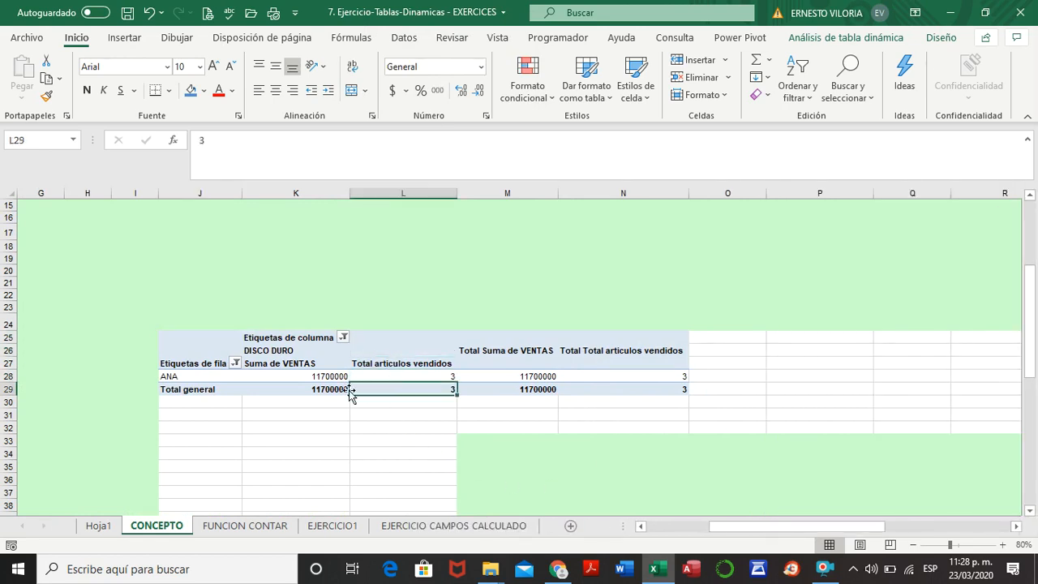
left_click(323, 384)
left_click(325, 373)
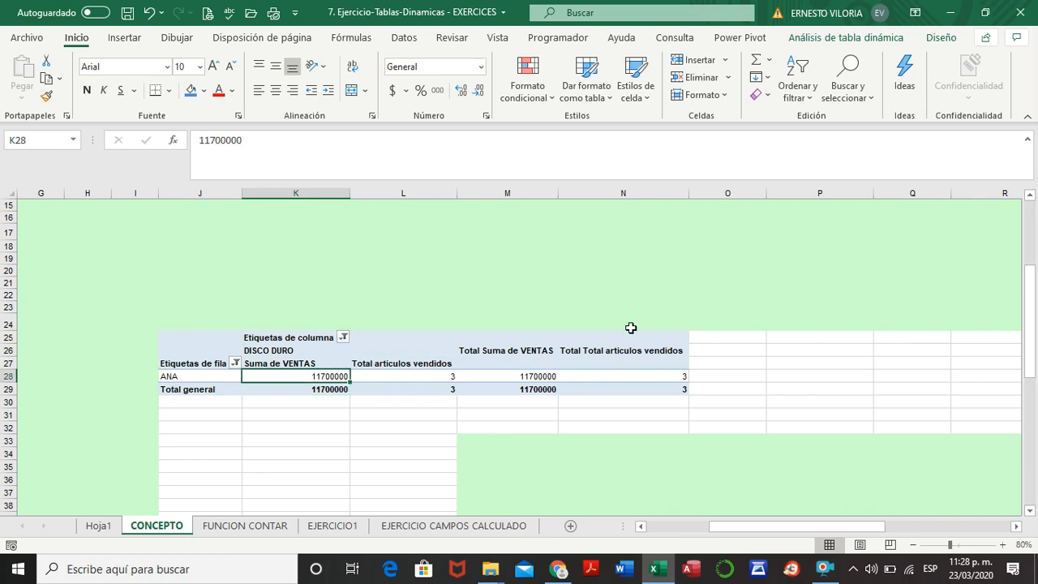
left_click(604, 356)
left_click(497, 359)
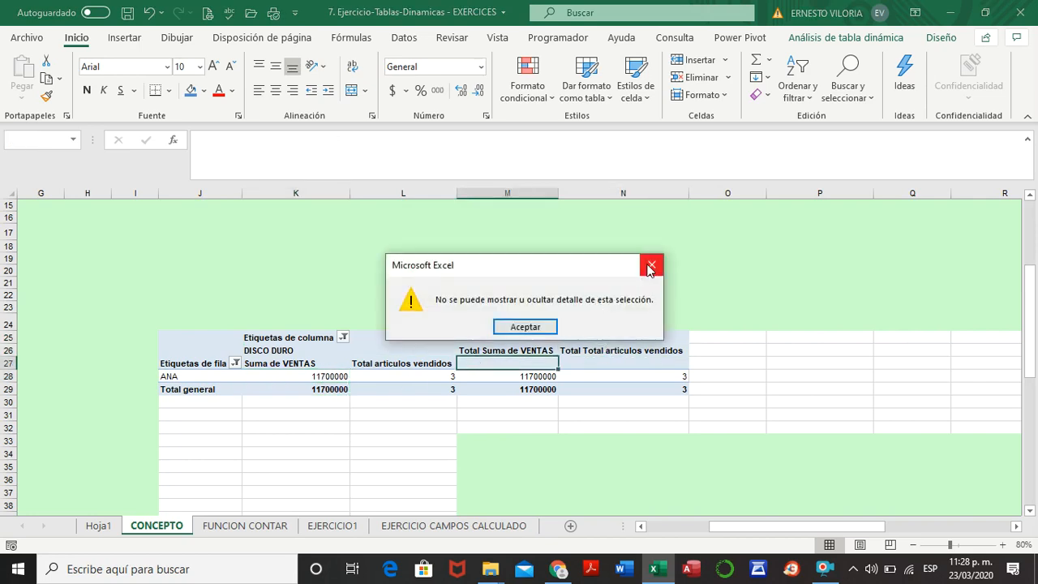
left_click(648, 266)
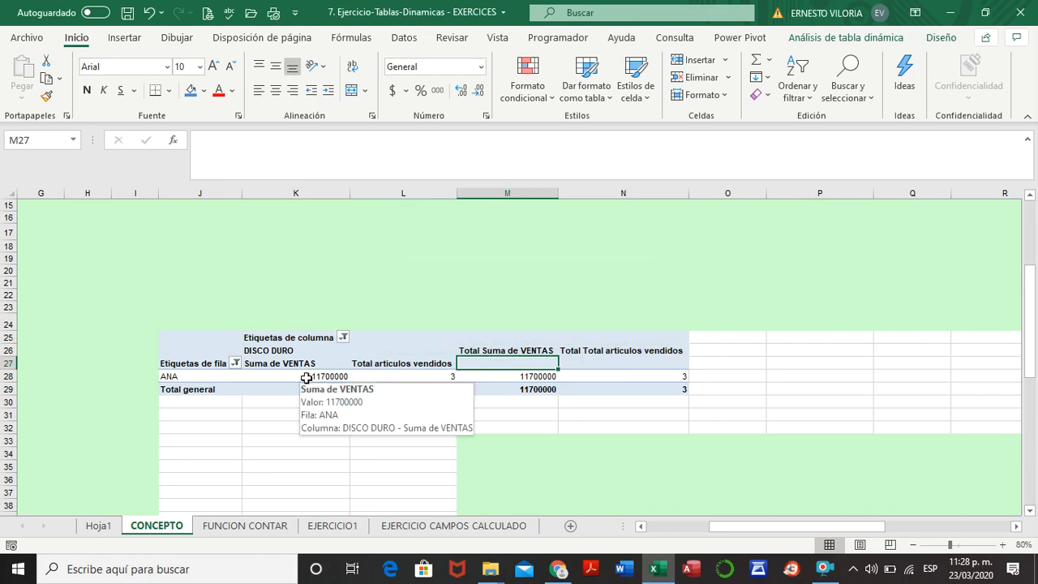
Apply the accounting number format to the Suma de VENTAS and Total Suma de VENTAS values in rows 28 and 29
left_click_drag(301, 378, 321, 390)
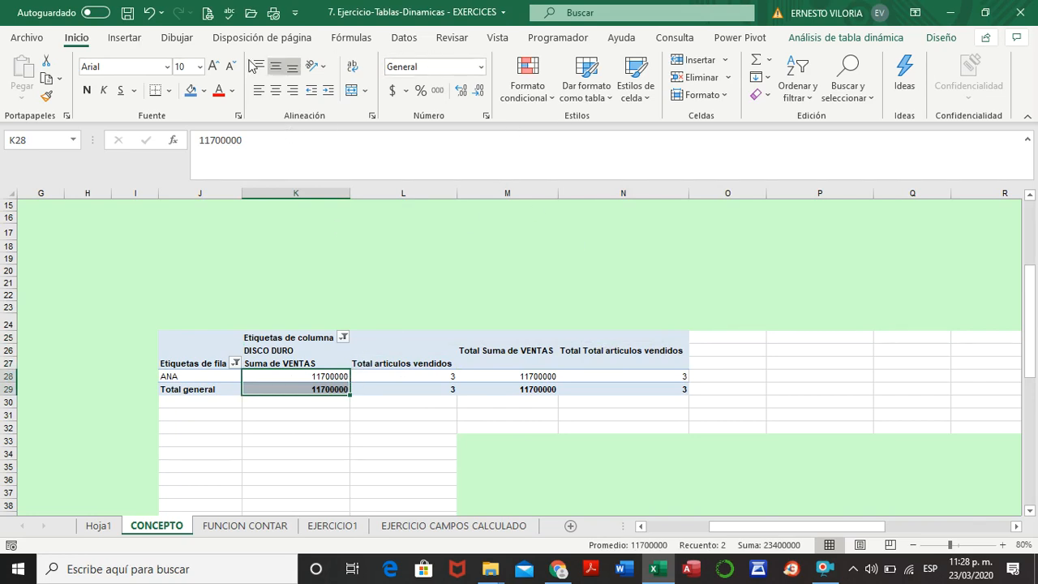
left_click(390, 93)
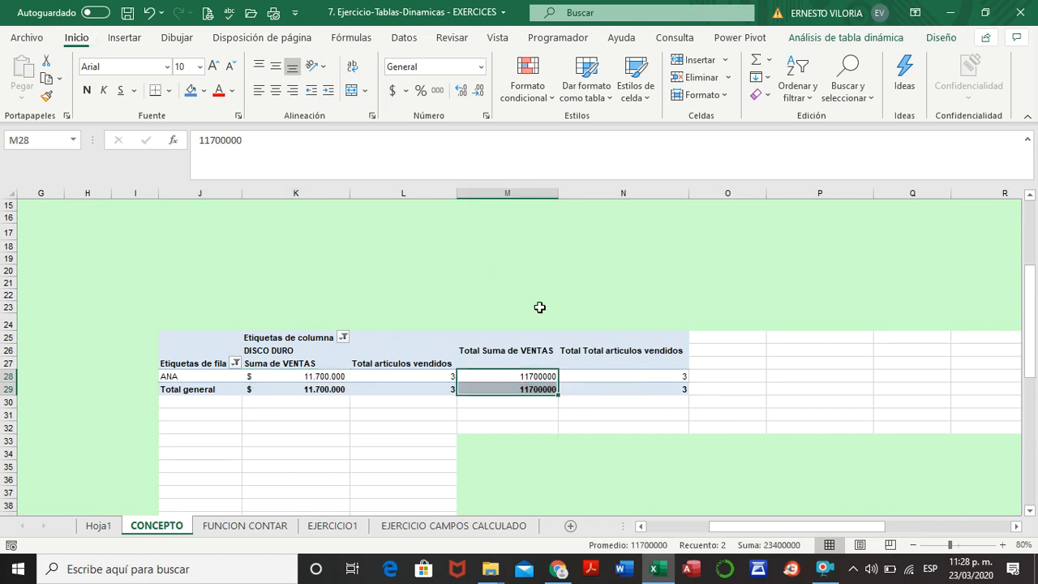
left_click(393, 90)
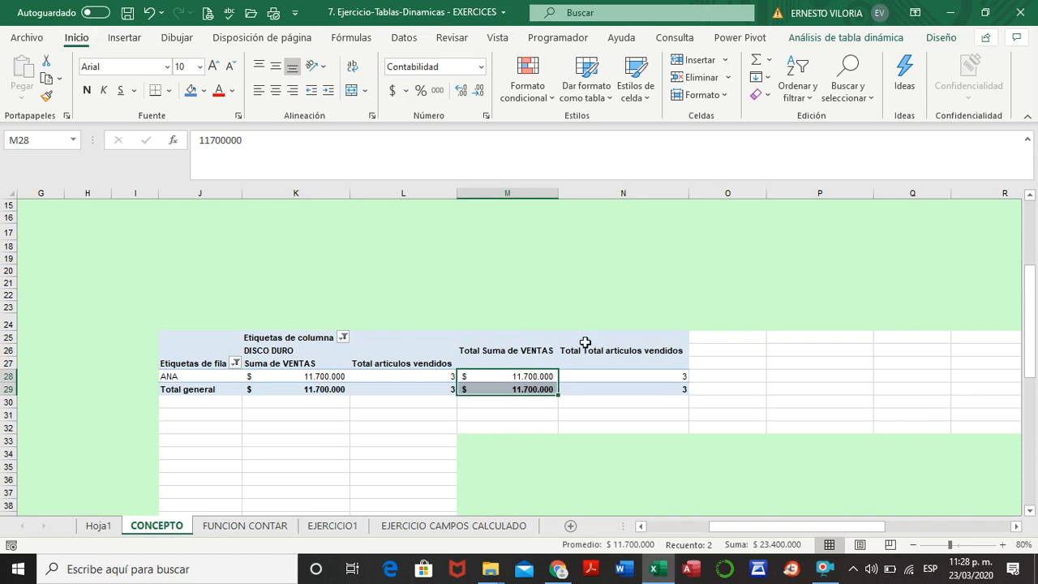
scroll(423, 280, "up", 1)
scroll(423, 349, "down", 1)
Include the third listed seller in the row filter, and add TECLADO and PARLANTES to the column filter
left_click(234, 361)
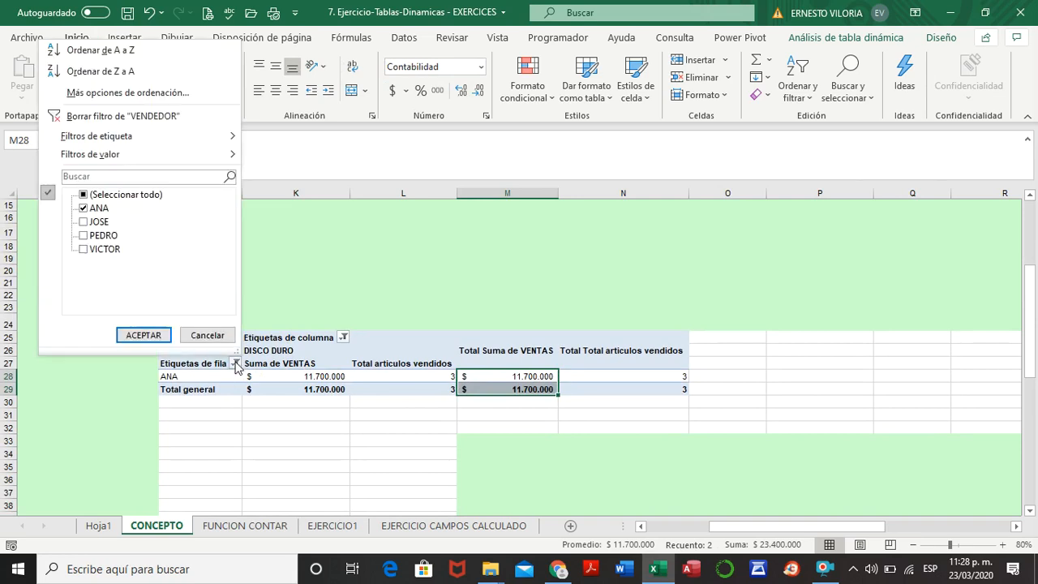
left_click(89, 237)
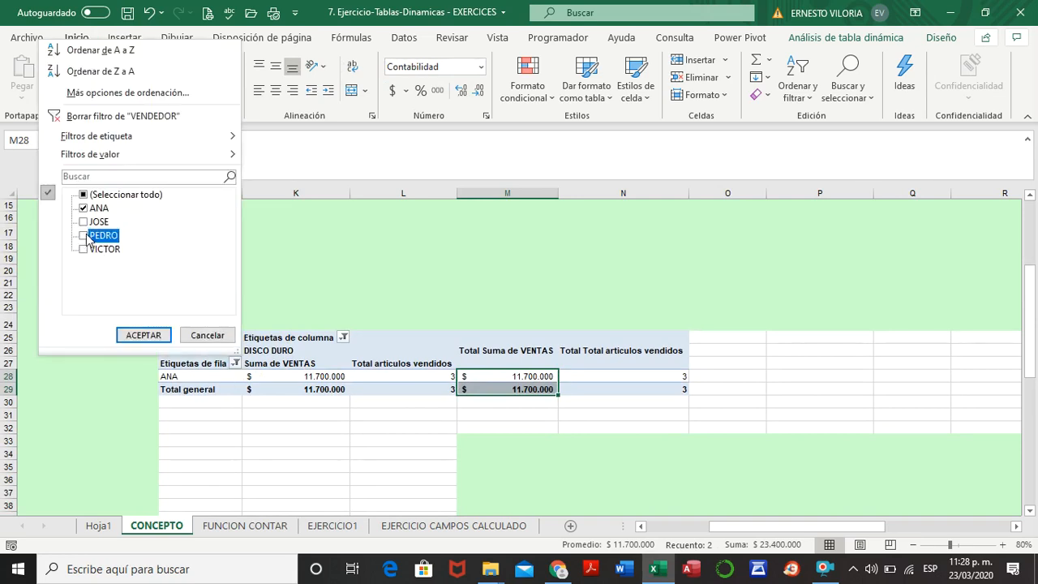
left_click(144, 334)
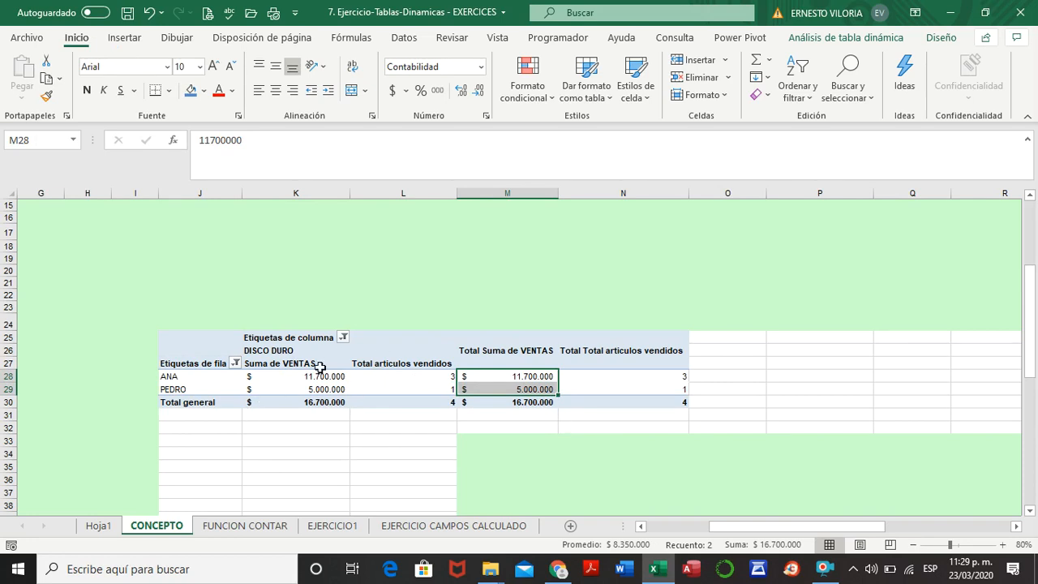
left_click(344, 337)
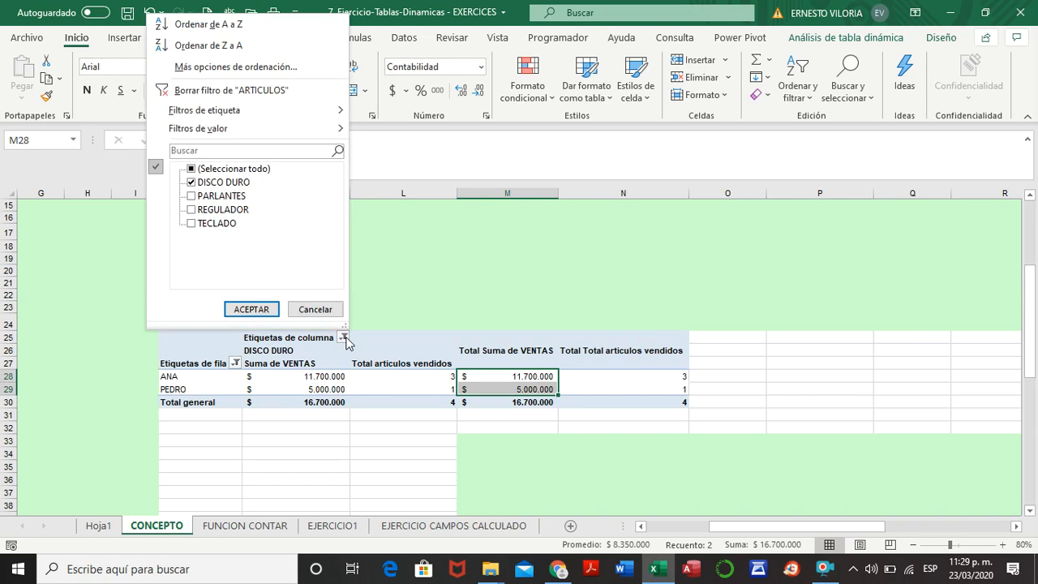
left_click(195, 226)
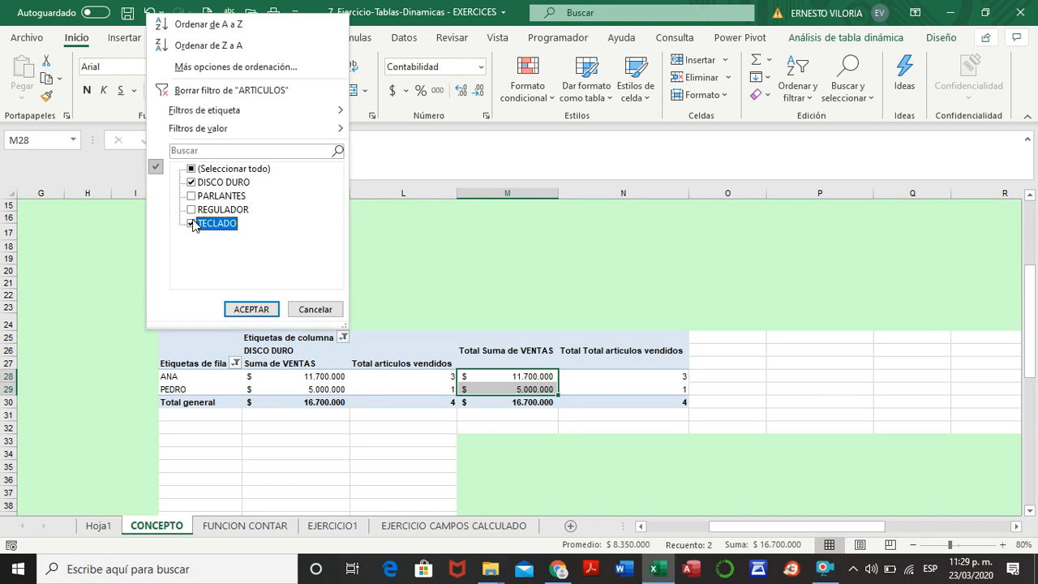
left_click(195, 202)
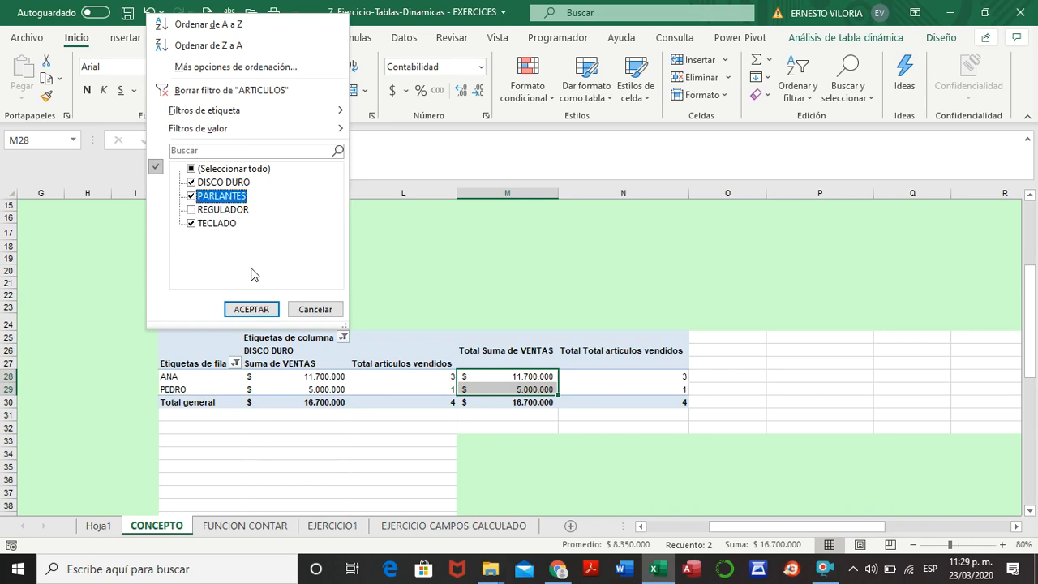
left_click(250, 309)
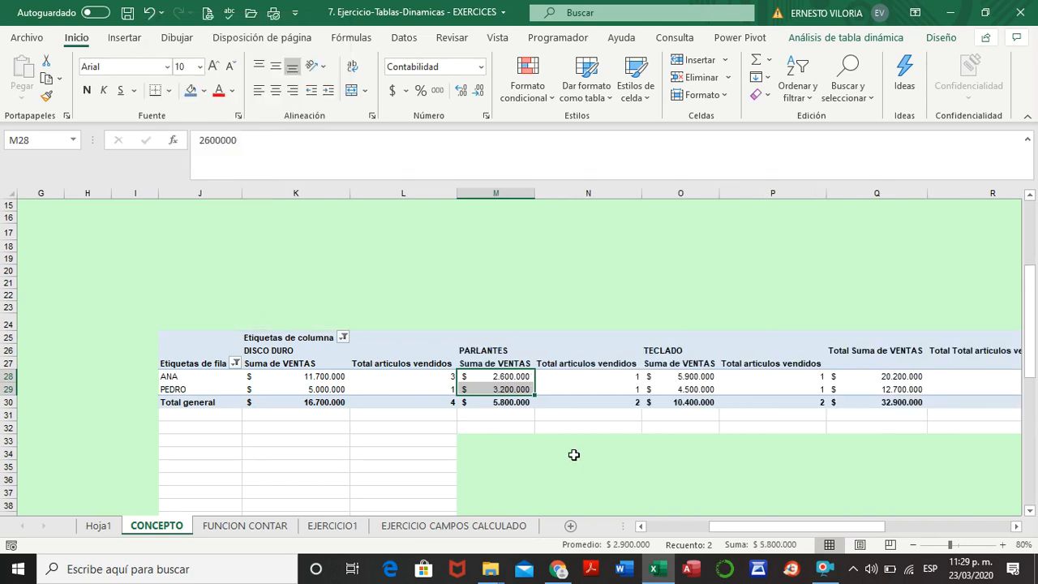
Restore the pivot table filters to only the seller from question 1 and only the DISCO DURO article
left_click(236, 364)
left_click(84, 236)
left_click(138, 336)
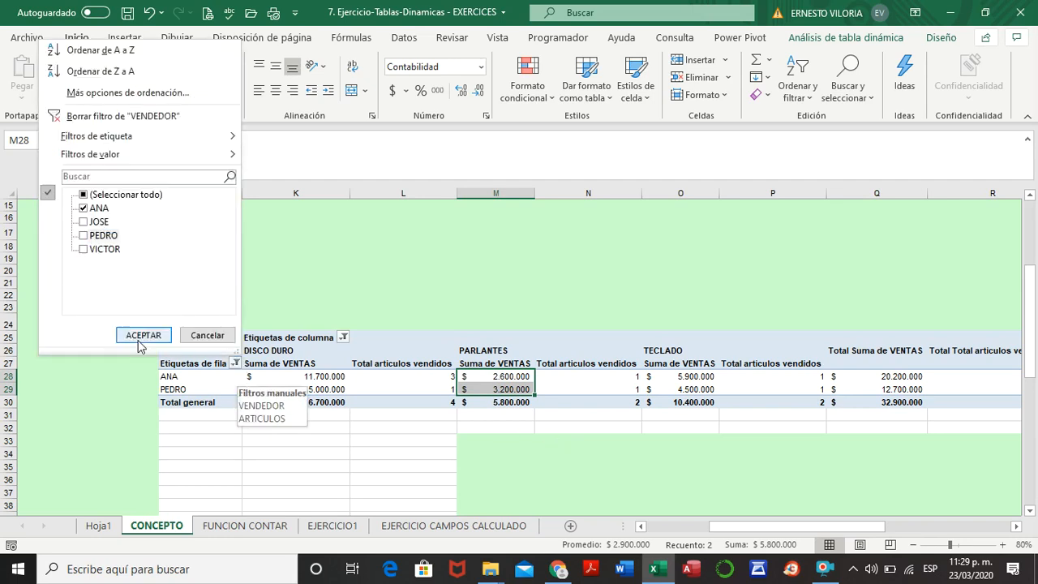
left_click(344, 336)
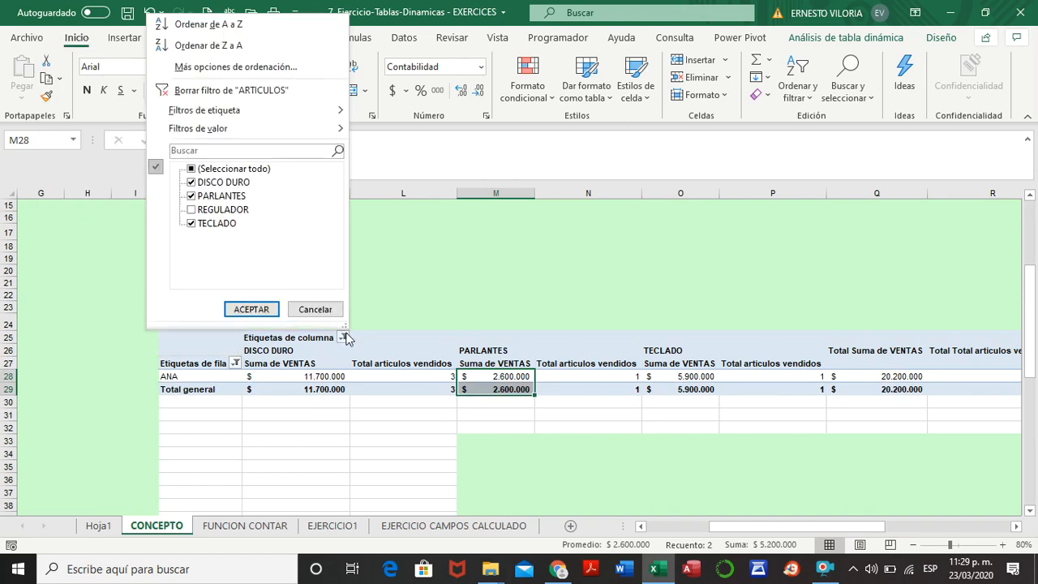
left_click(193, 168)
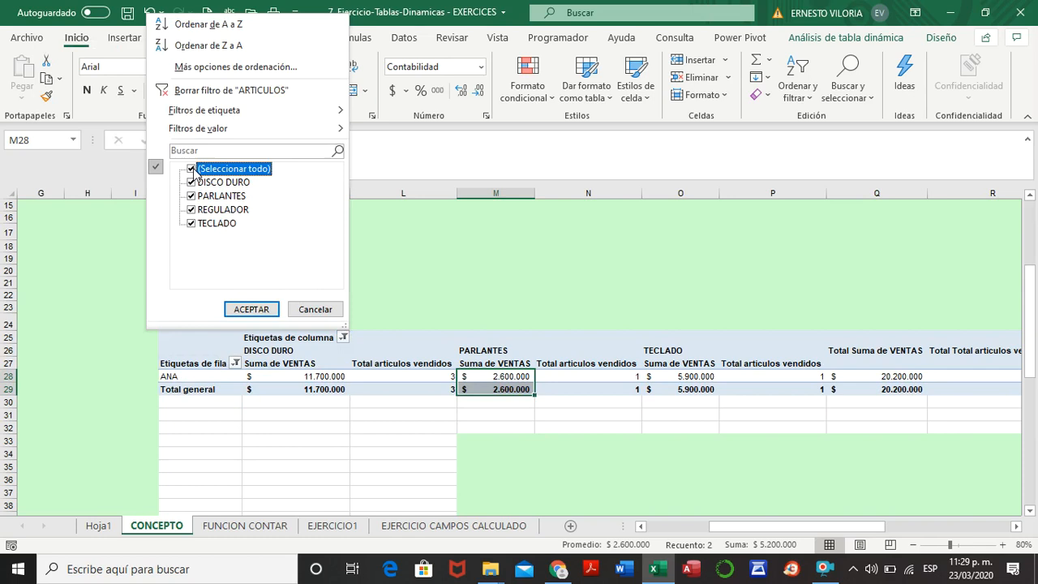
left_click(192, 169)
left_click(191, 181)
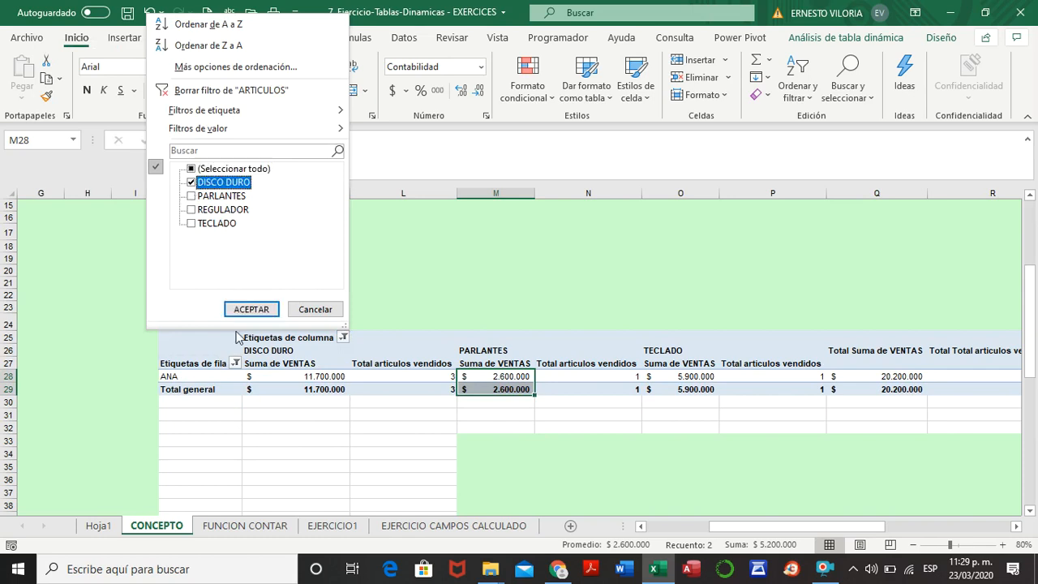
left_click(251, 310)
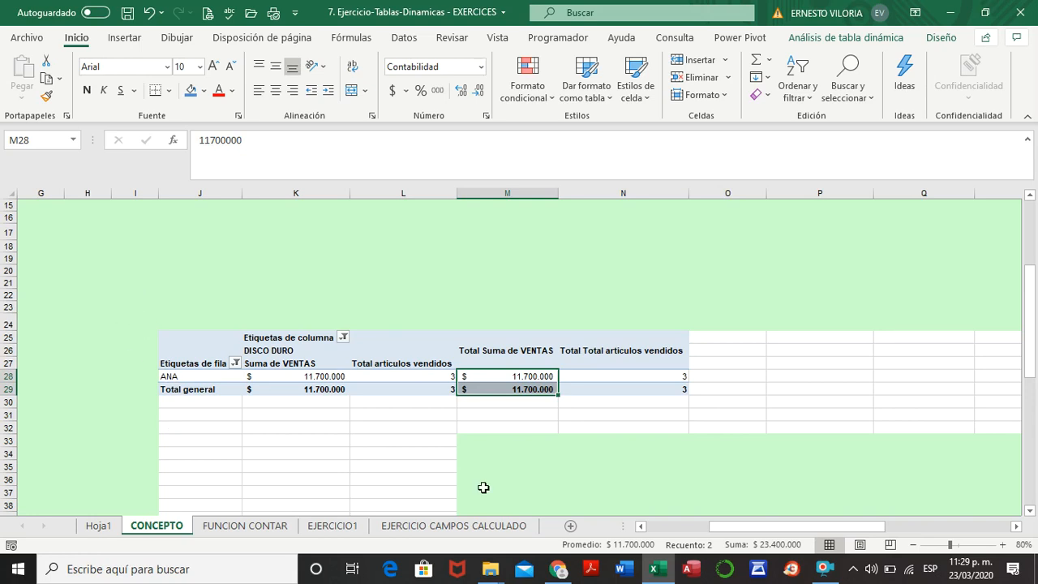
Try to draw an ellipse around the pivot table with the screen recorder's annotation tools
mouse_move(826, 575)
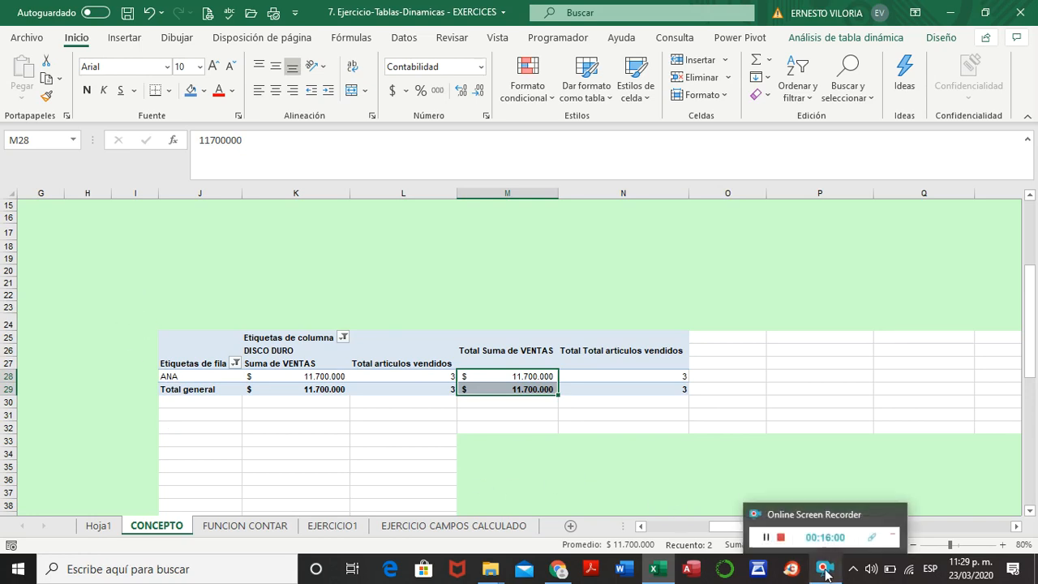
left_click(857, 547)
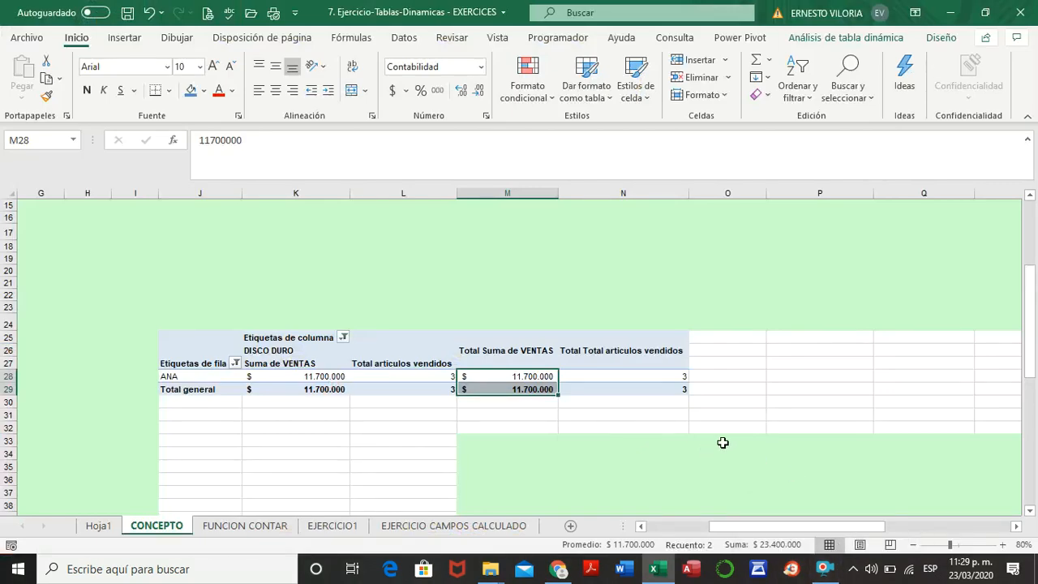
left_click(835, 569)
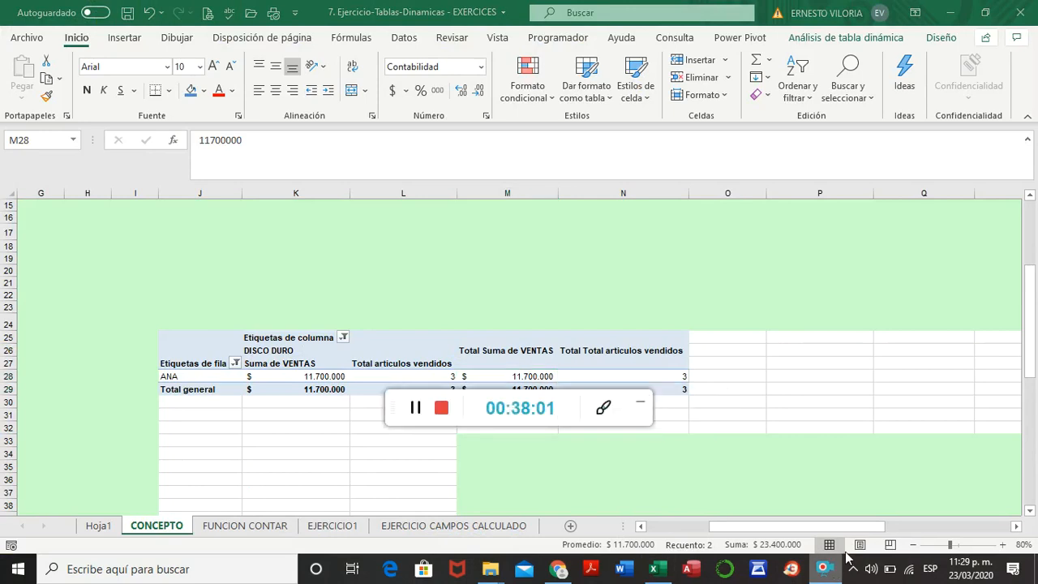
left_click(603, 408)
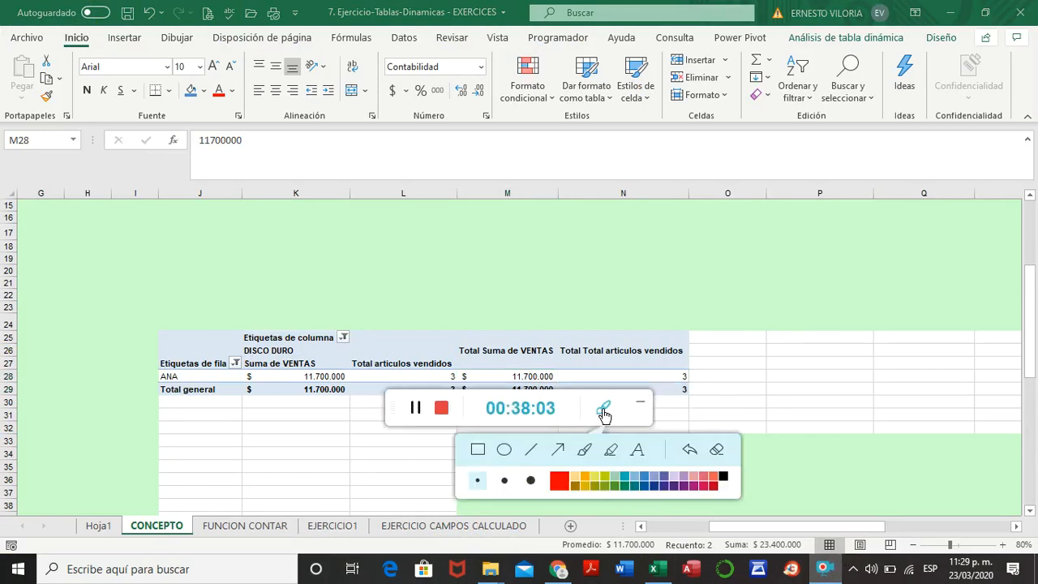
left_click(504, 449)
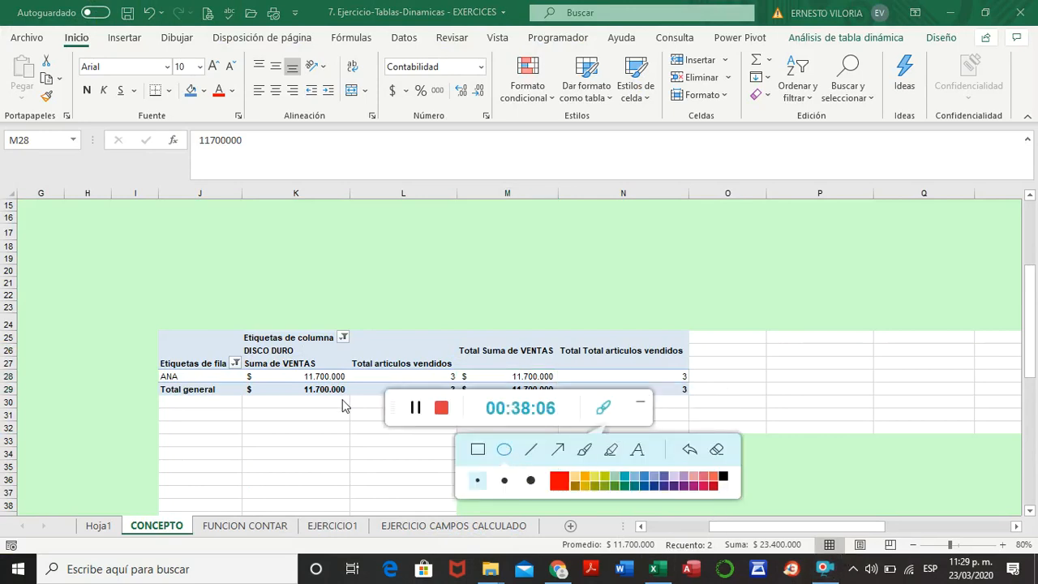
left_click(118, 290)
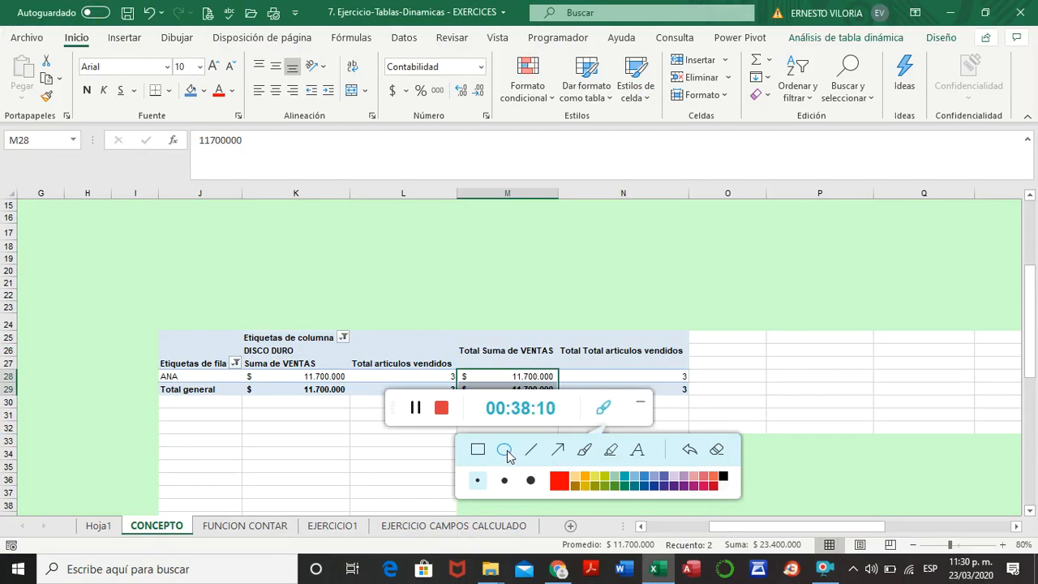
left_click_drag(88, 293, 141, 409)
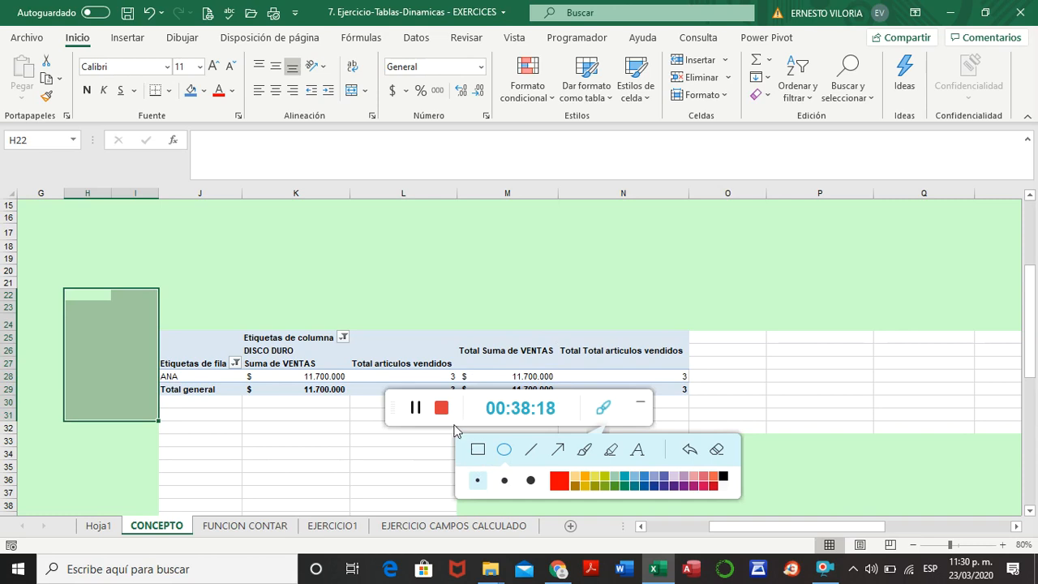
left_click(360, 261)
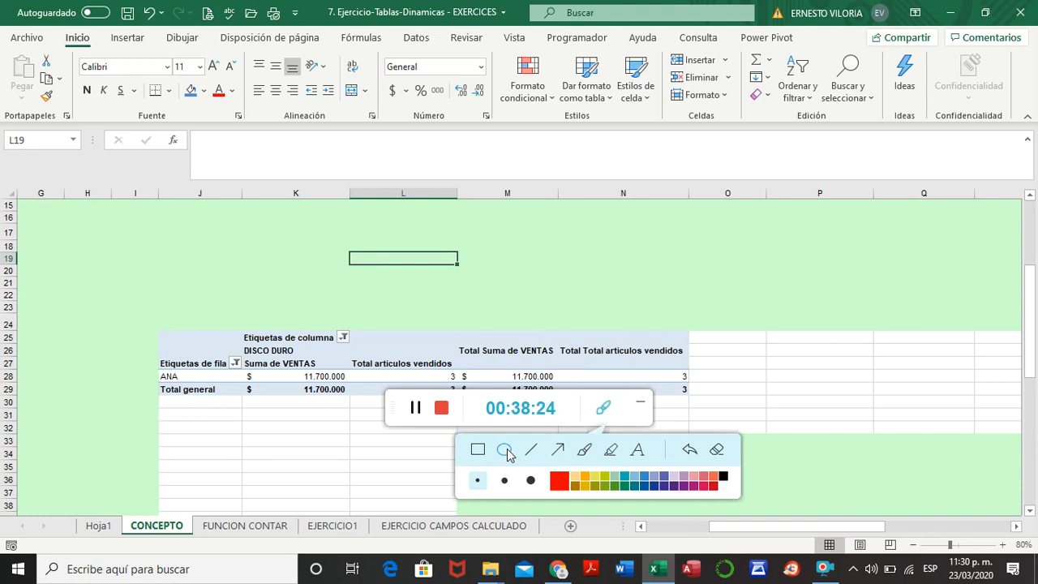
left_click_drag(114, 308, 774, 430)
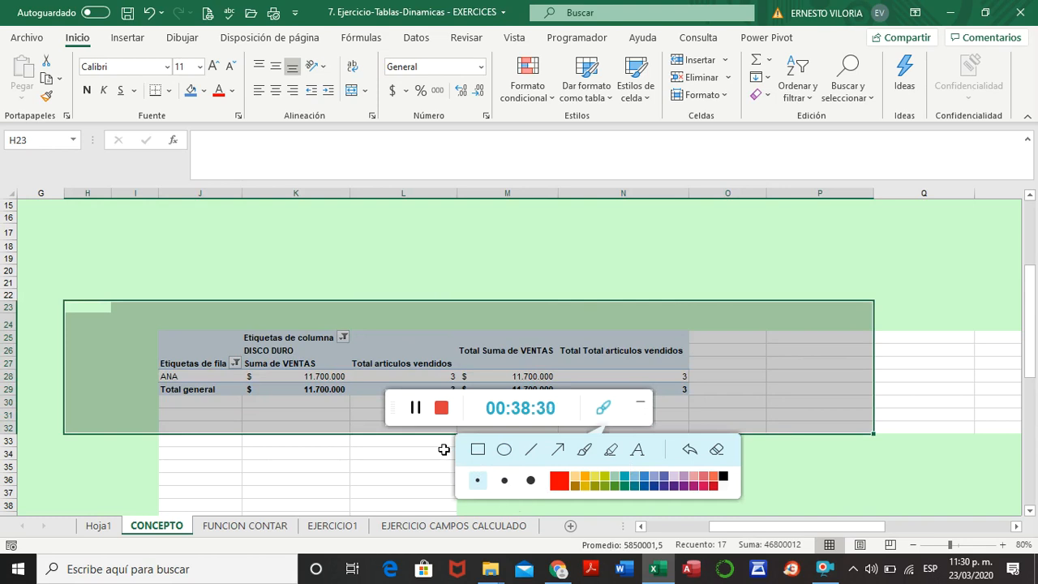